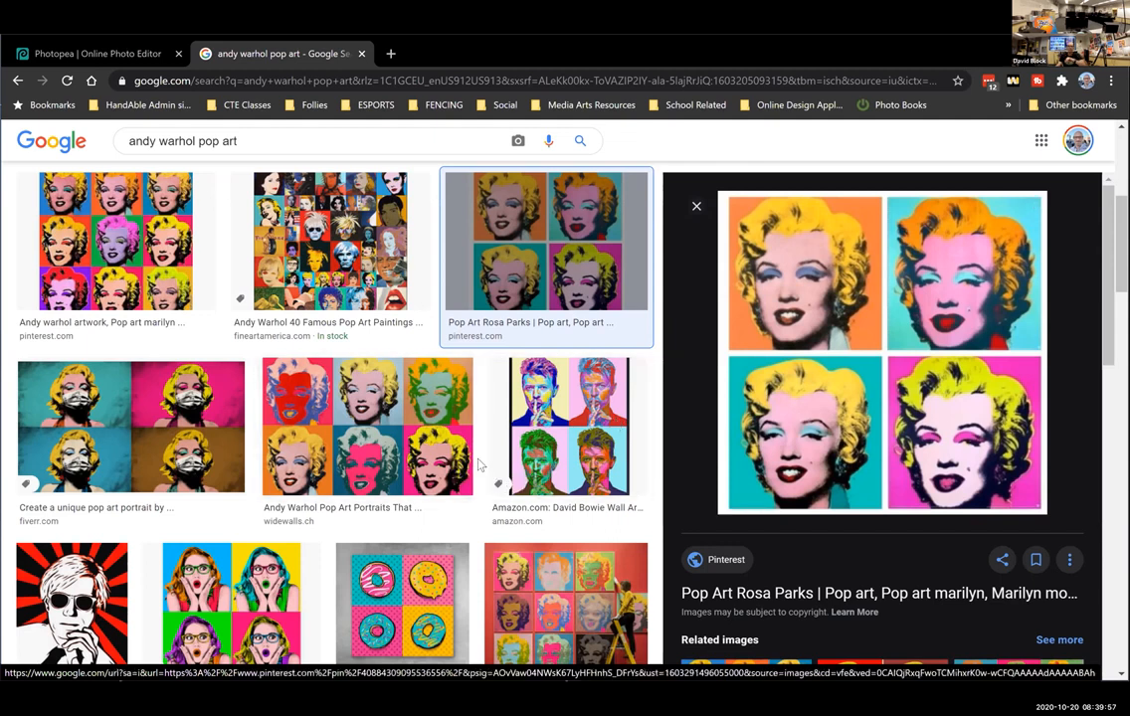
Step: Examine the Google image results for Andy Warhol pop art as style references for repeated, brightly coloured portraits
scroll(480, 455, down, 3)
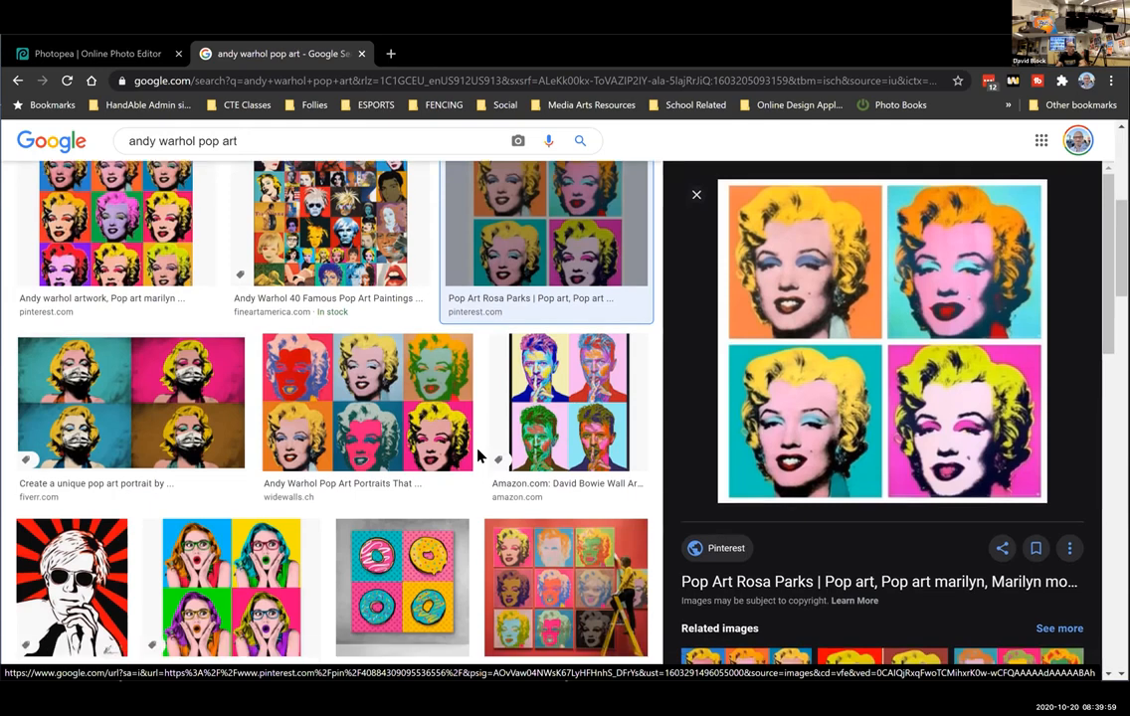
scroll(479, 455, down, 1)
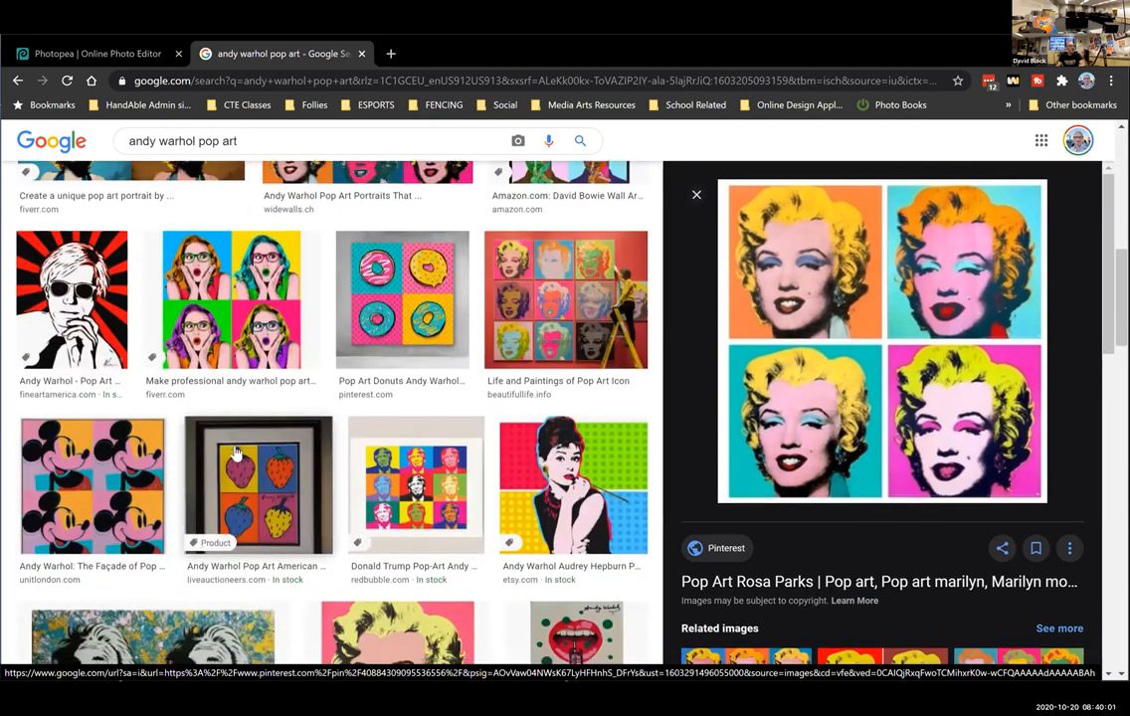
scroll(266, 472, down, 3)
scroll(266, 473, down, 3)
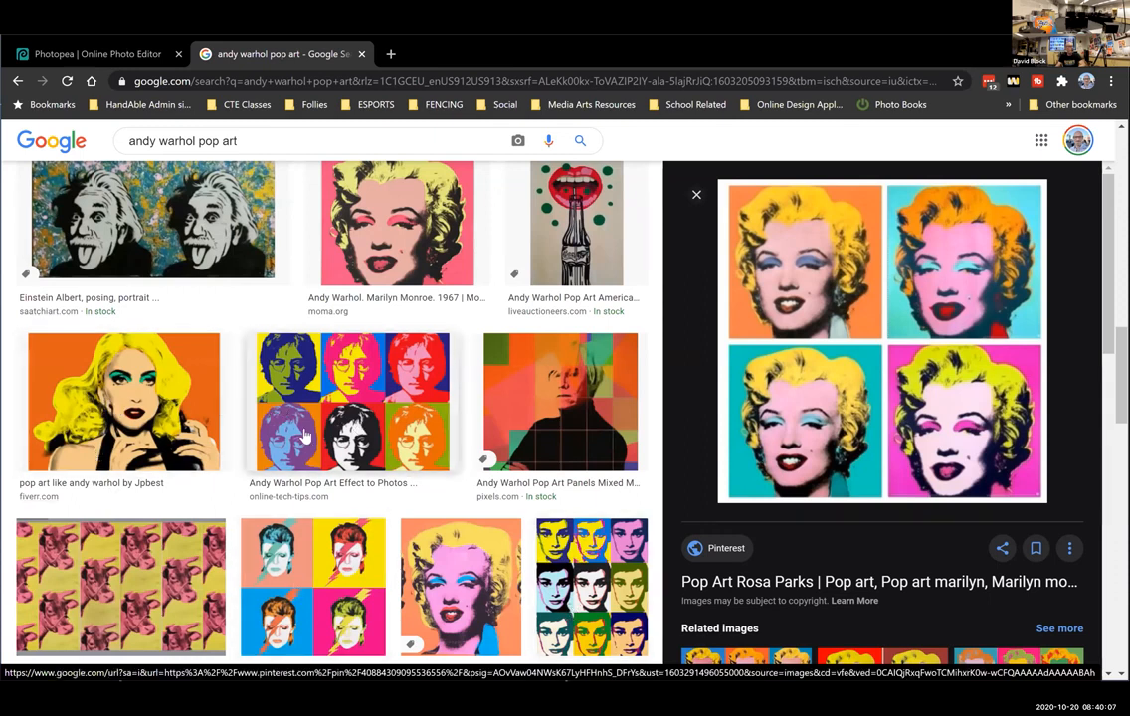
scroll(433, 500, down, 1)
scroll(432, 500, down, 1)
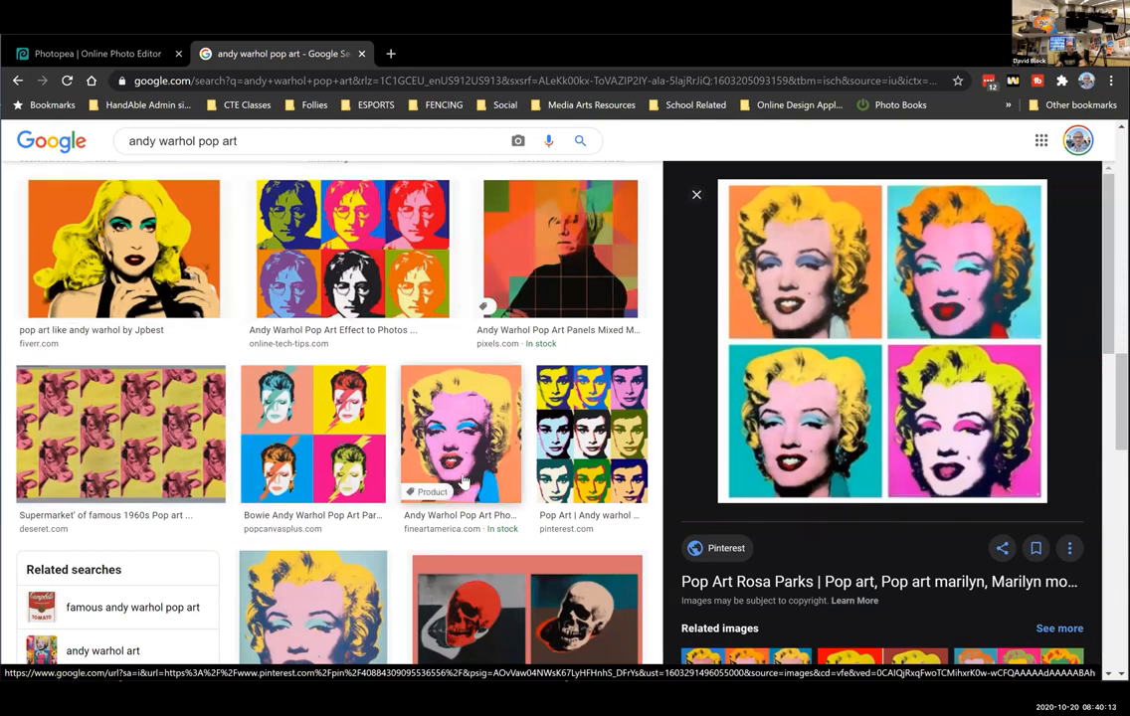
scroll(381, 574, down, 4)
scroll(199, 383, down, 2)
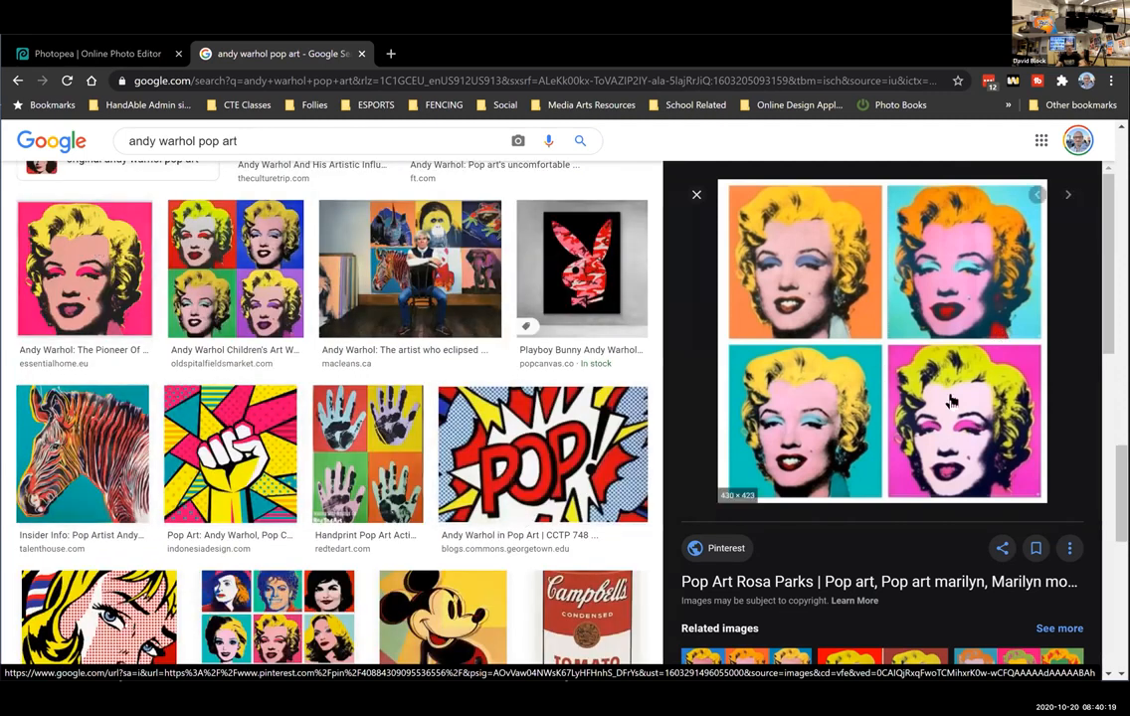
scroll(534, 472, up, 15)
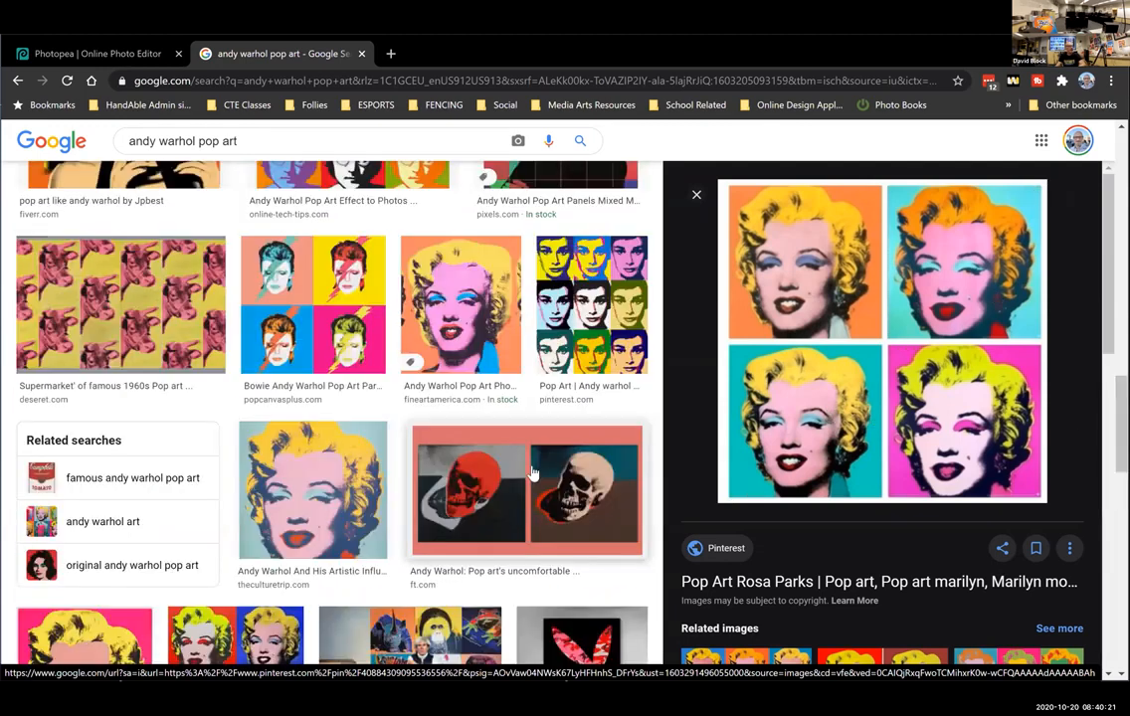
scroll(534, 469, up, 5)
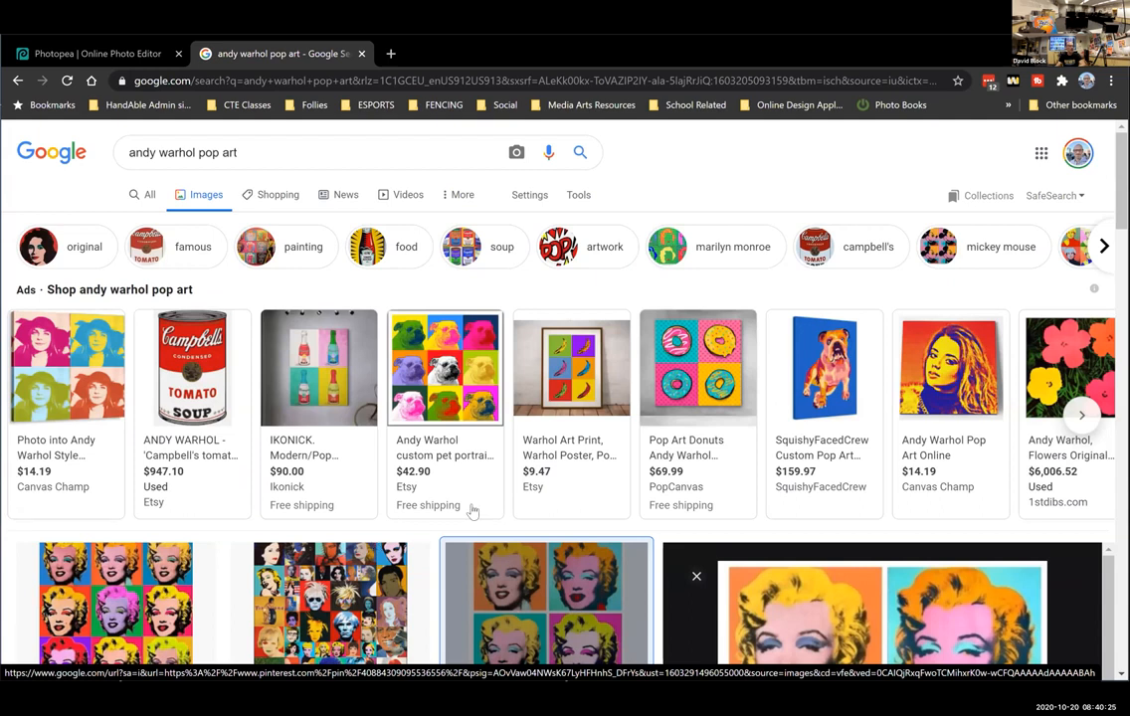
mouse_move(445, 473)
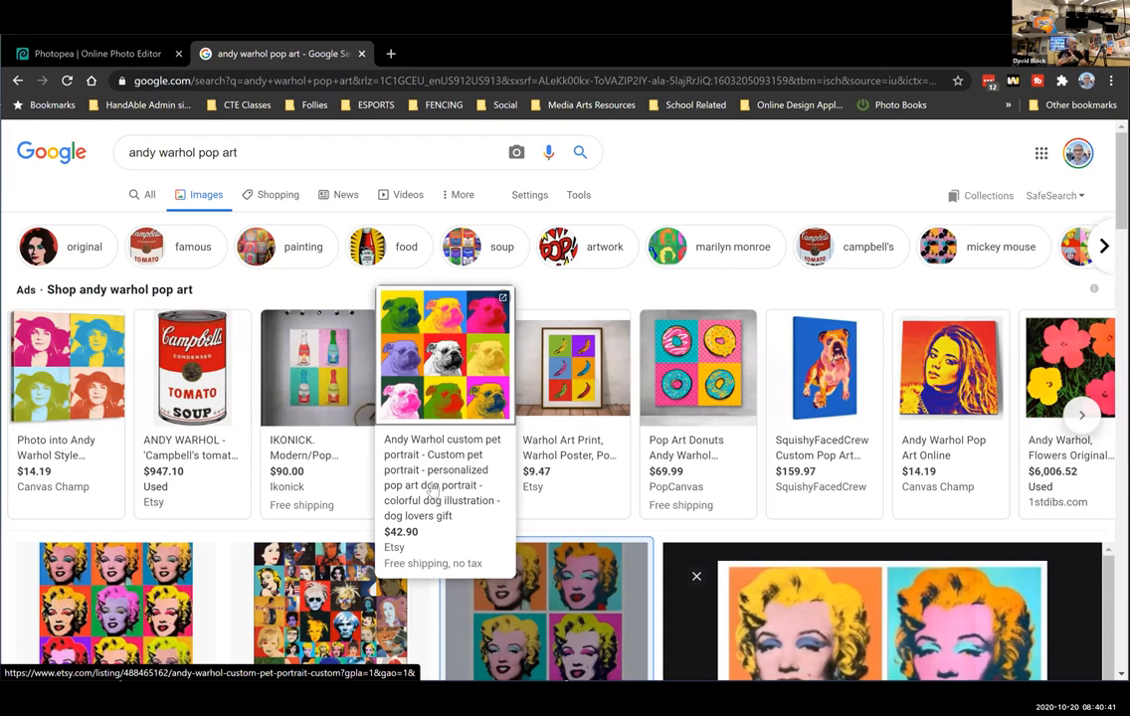
Step: Switch to Photopea and create a new project from the Letter print preset, 8.5 x 11 in at 300 DPI with a white background
click(59, 57)
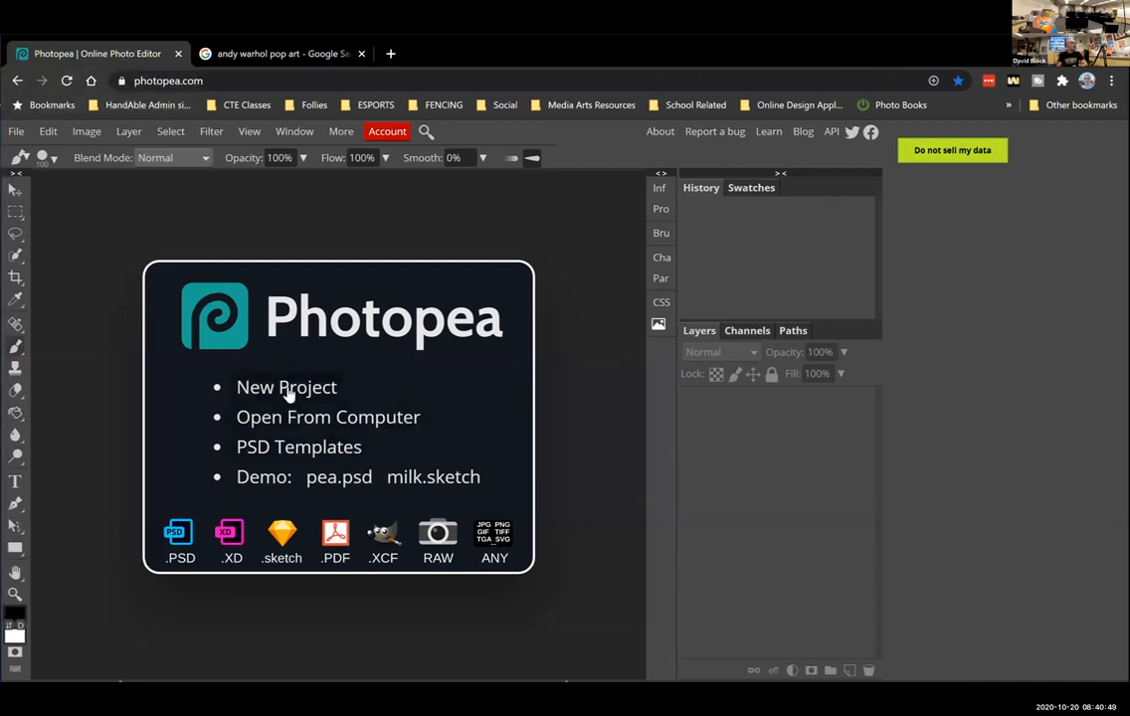
click(288, 396)
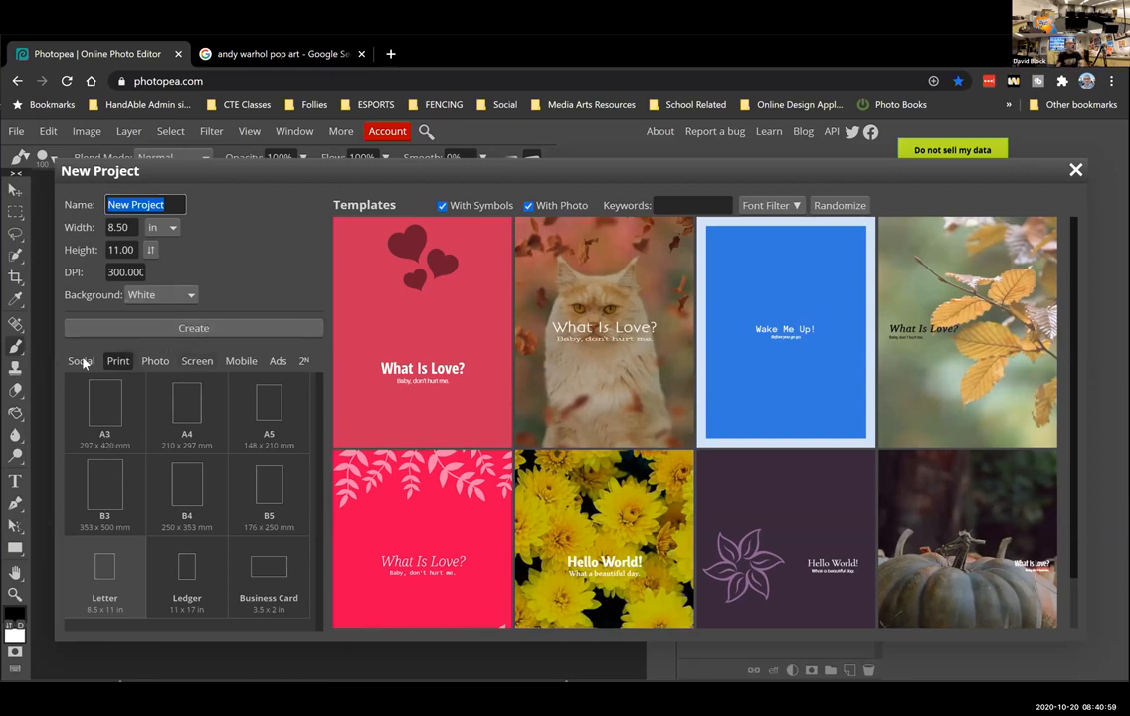
click(117, 362)
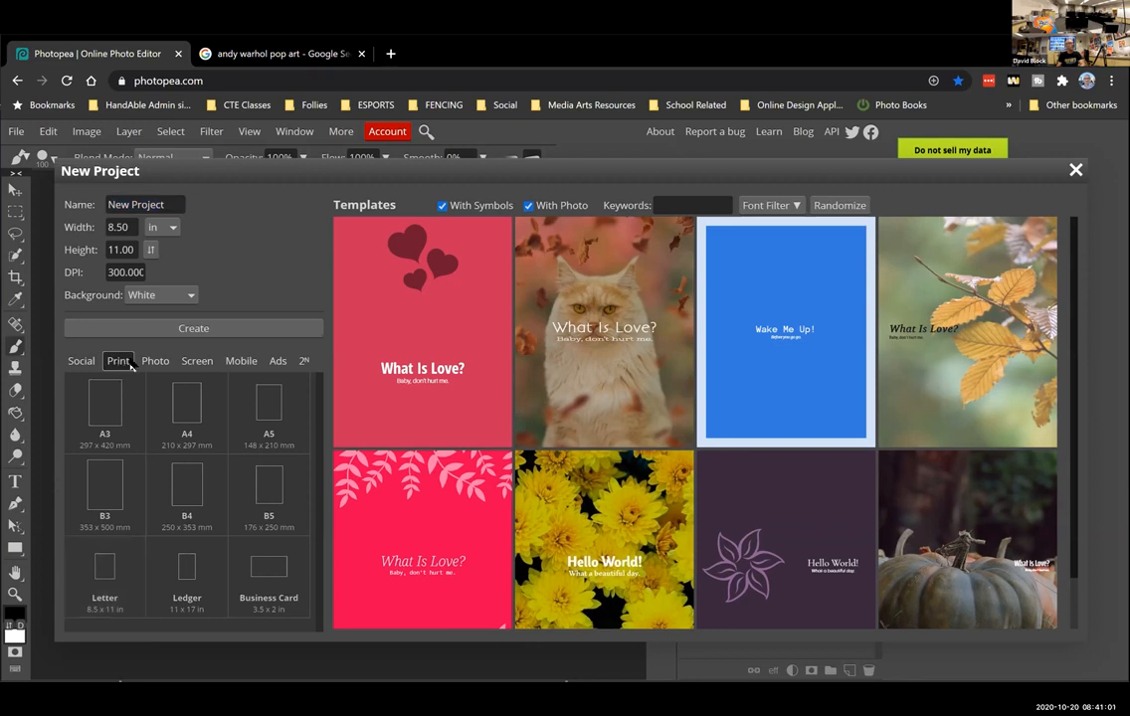
click(203, 364)
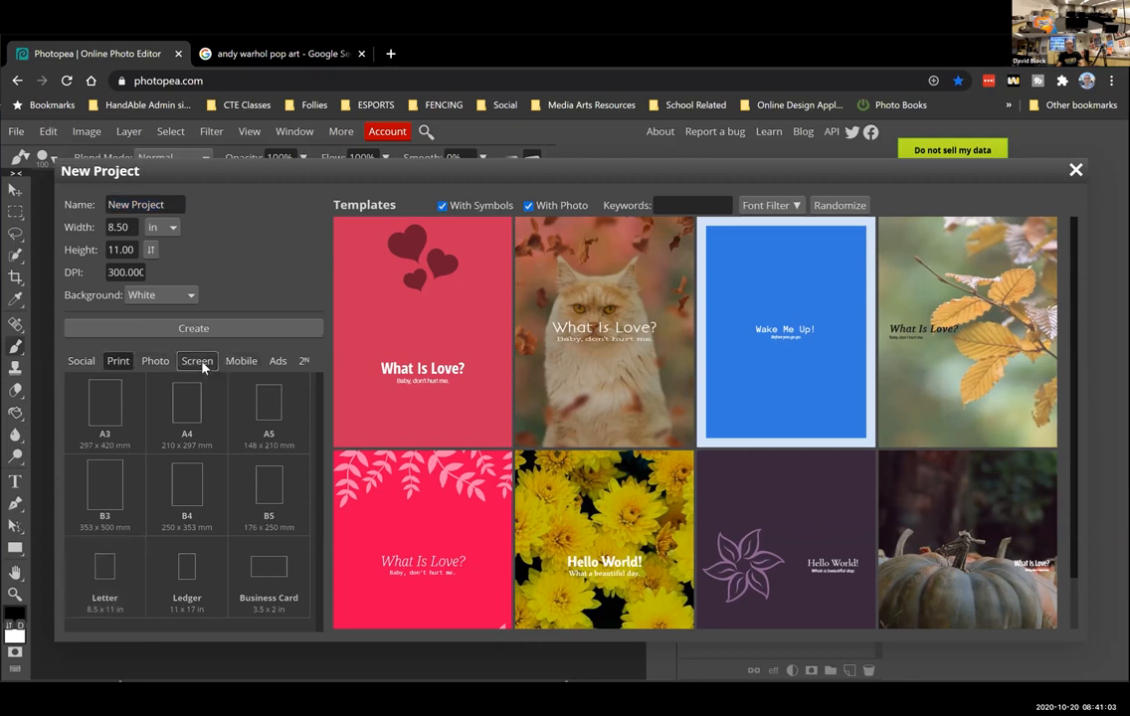
click(236, 362)
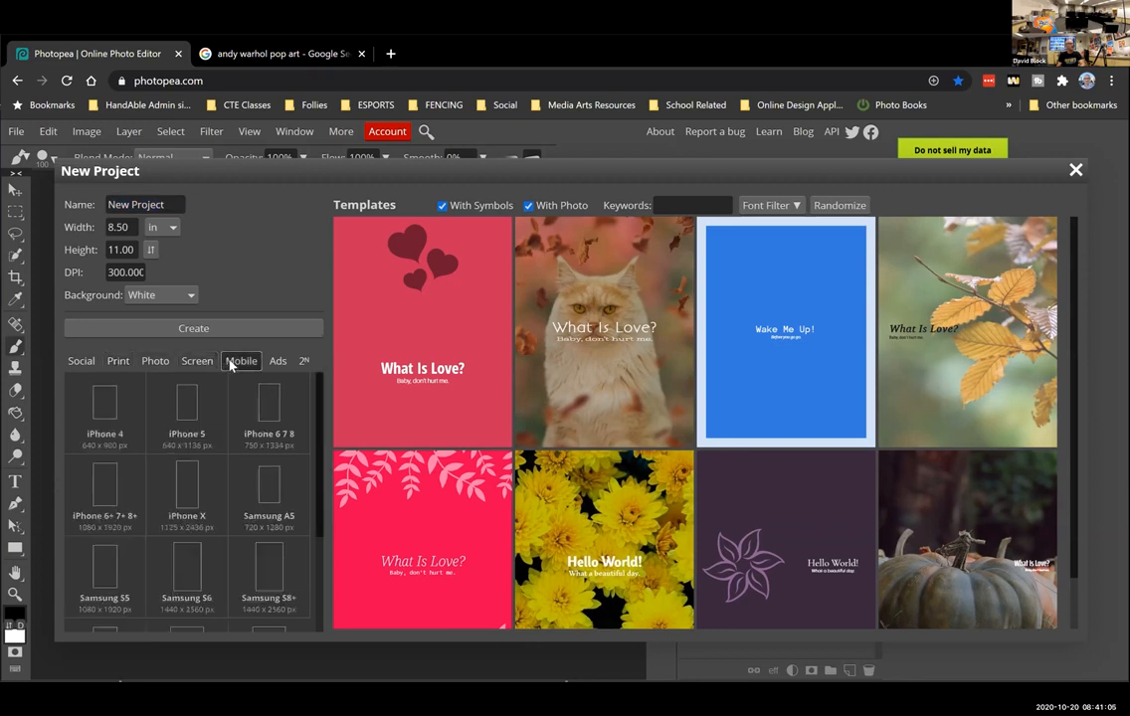
click(86, 363)
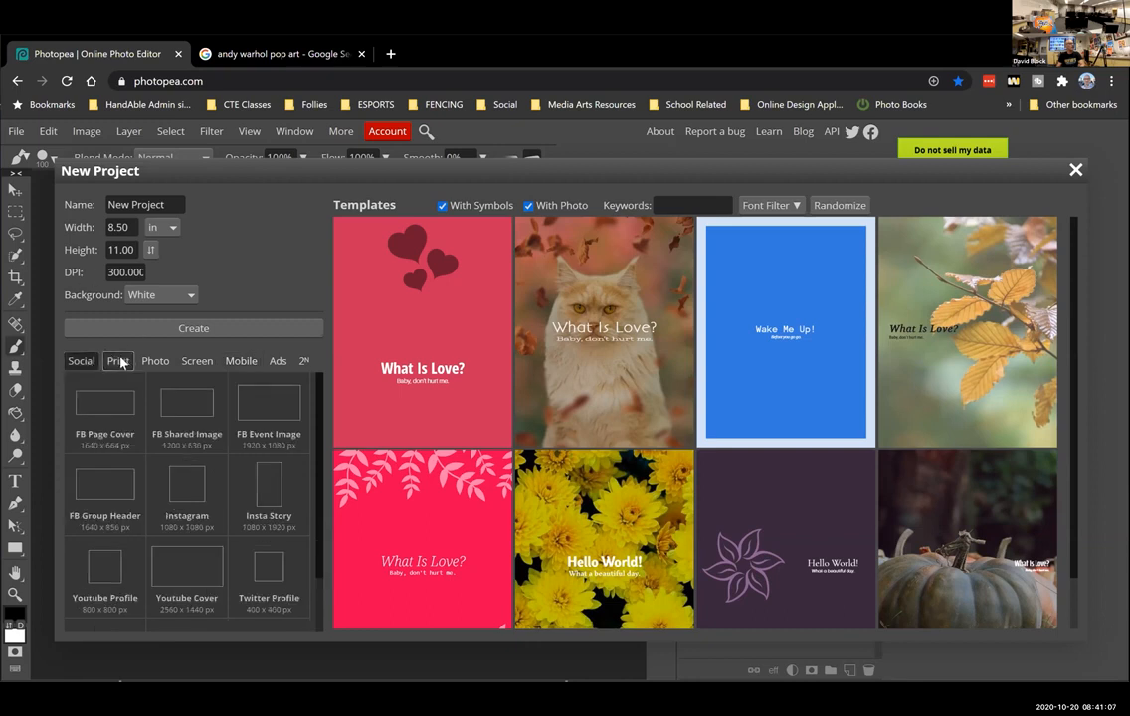
click(119, 362)
click(111, 575)
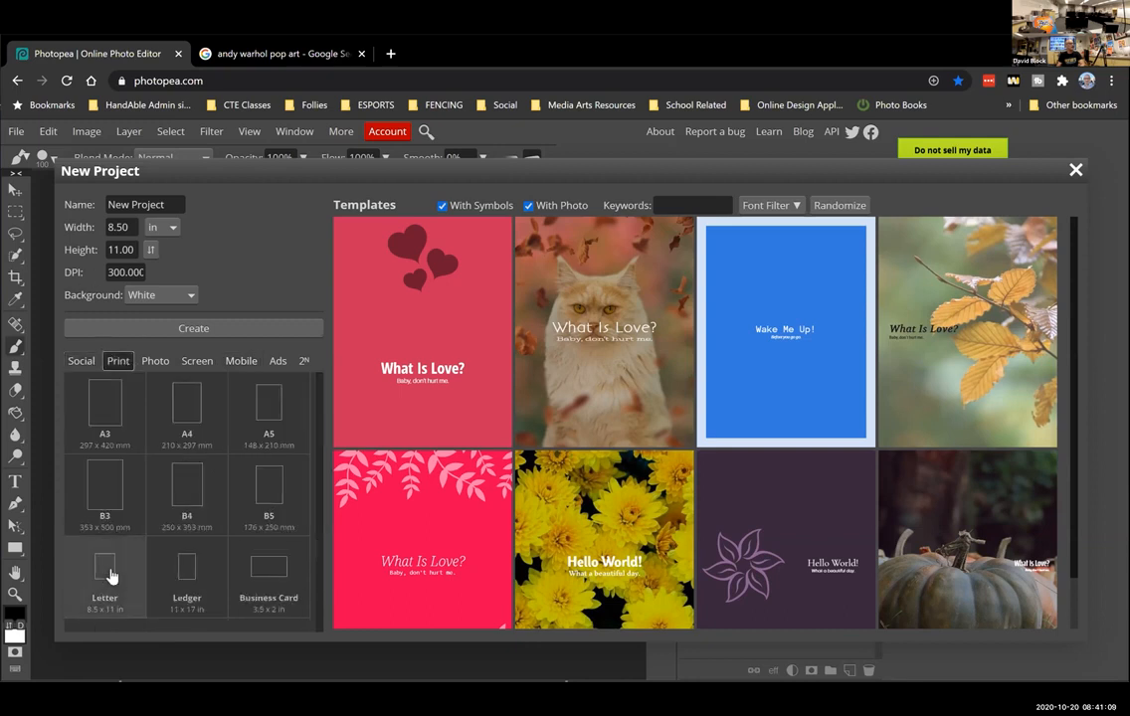
drag(108, 271, 148, 273)
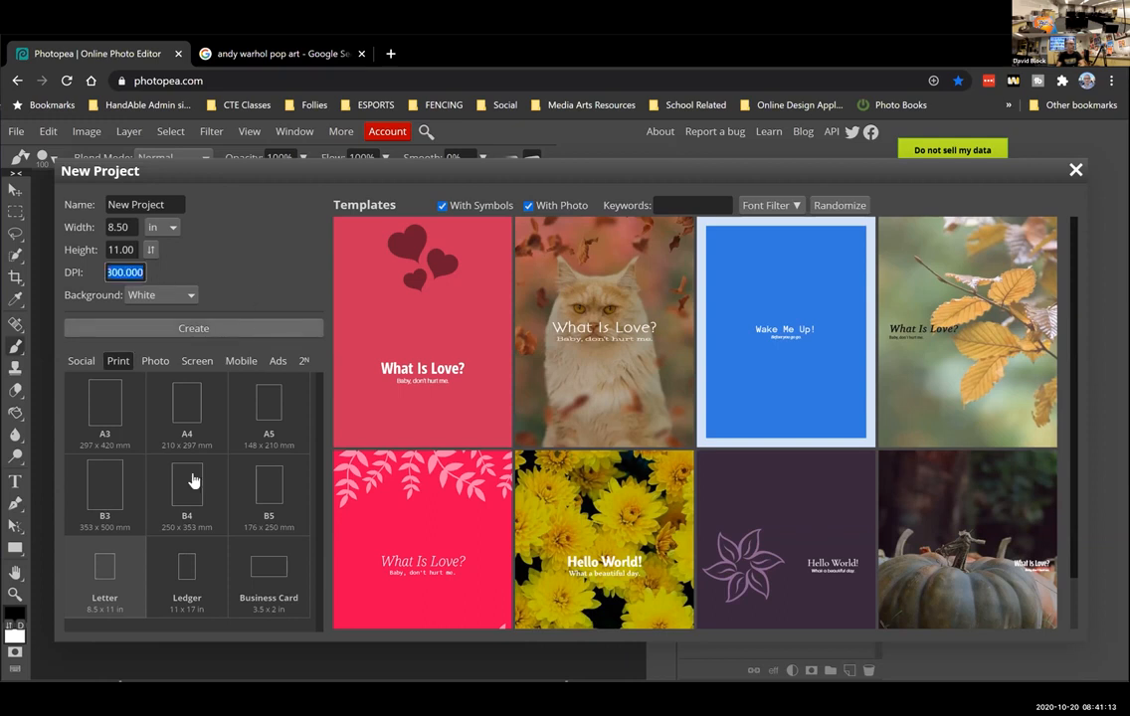
click(189, 328)
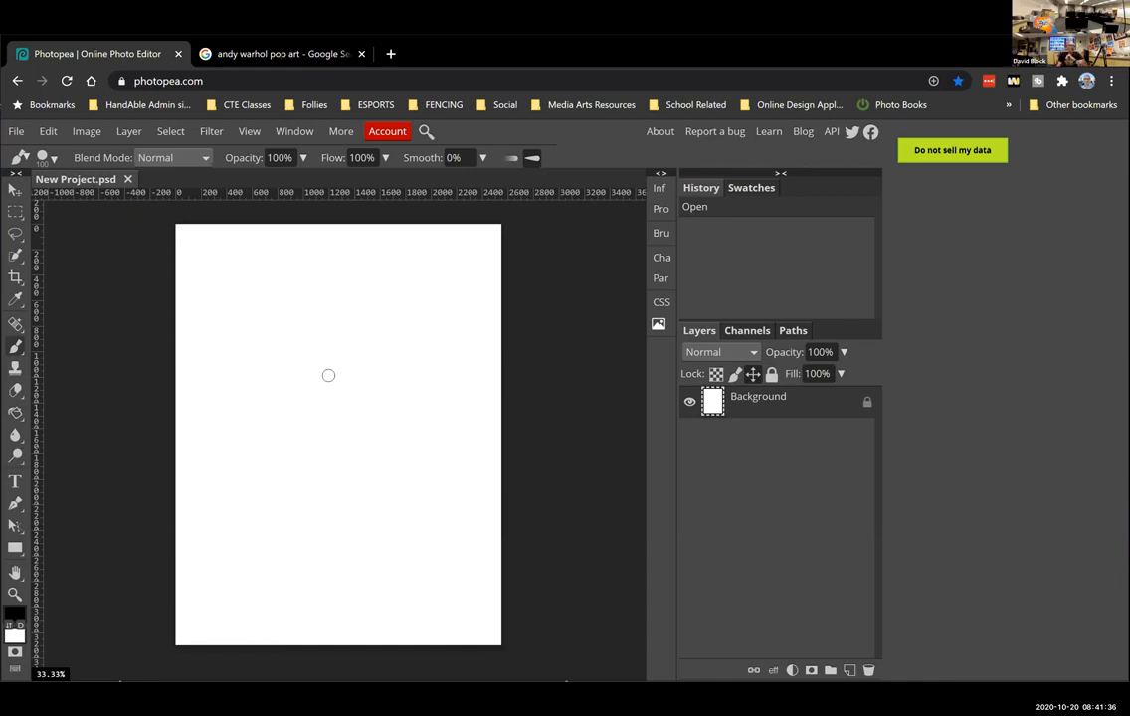
Step: Place the selfie photo 20201019_074737 from the Downloads folder into the blank page
click(16, 132)
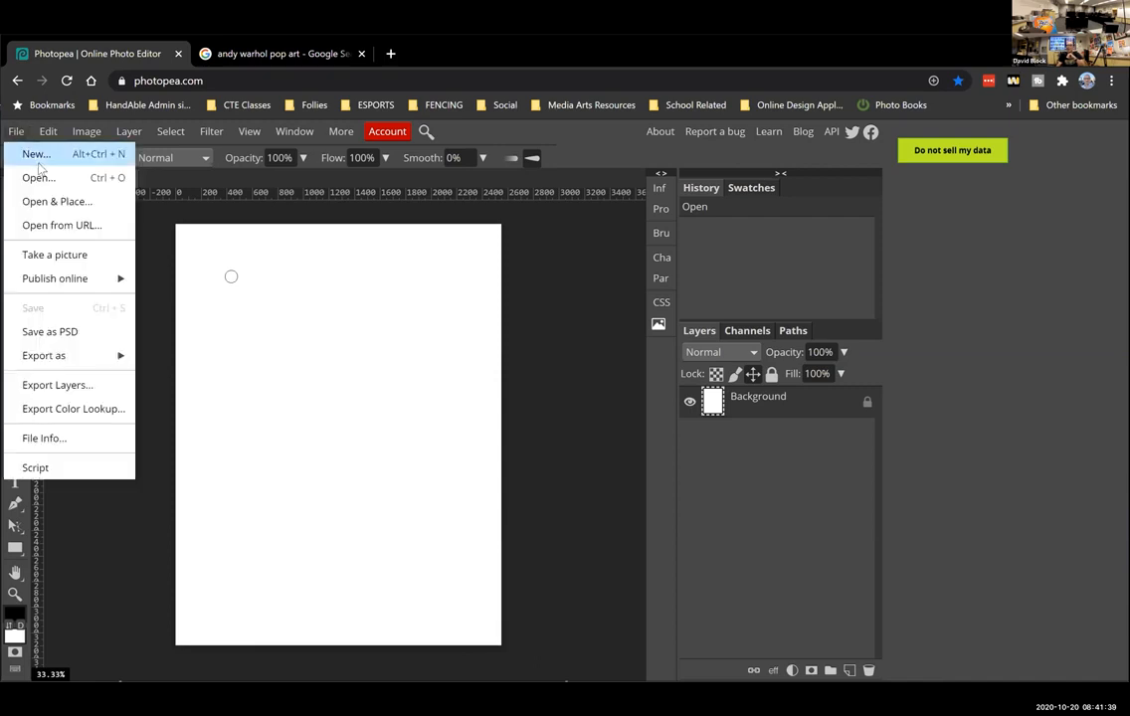
click(16, 133)
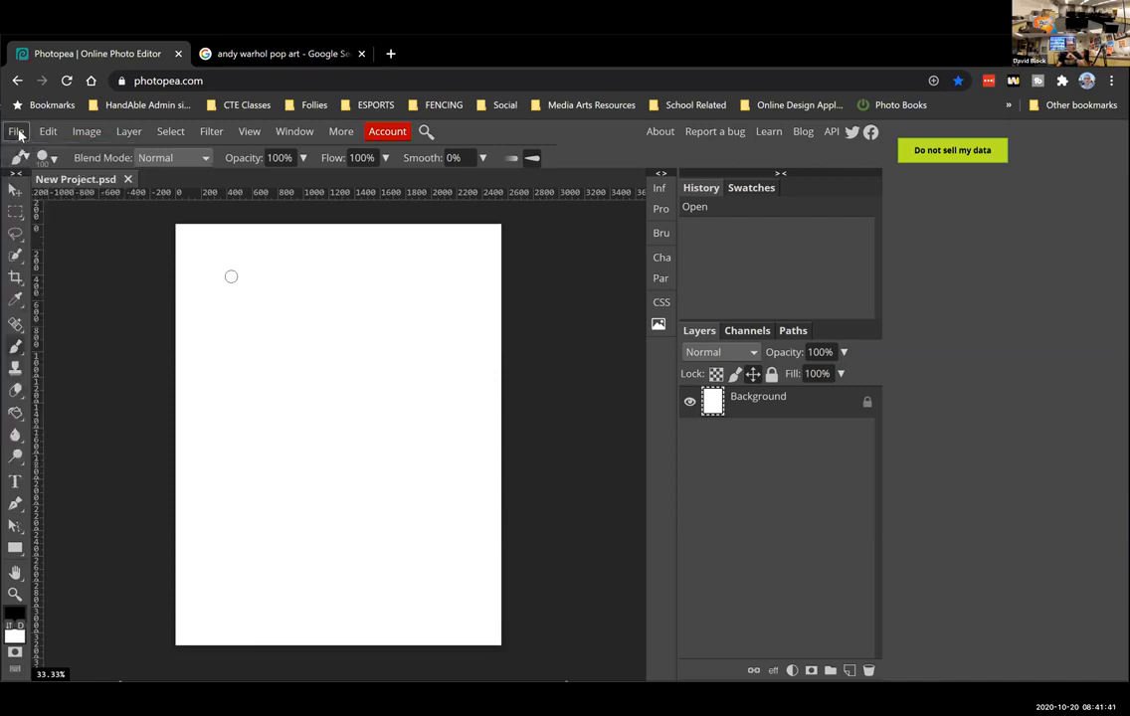
click(17, 133)
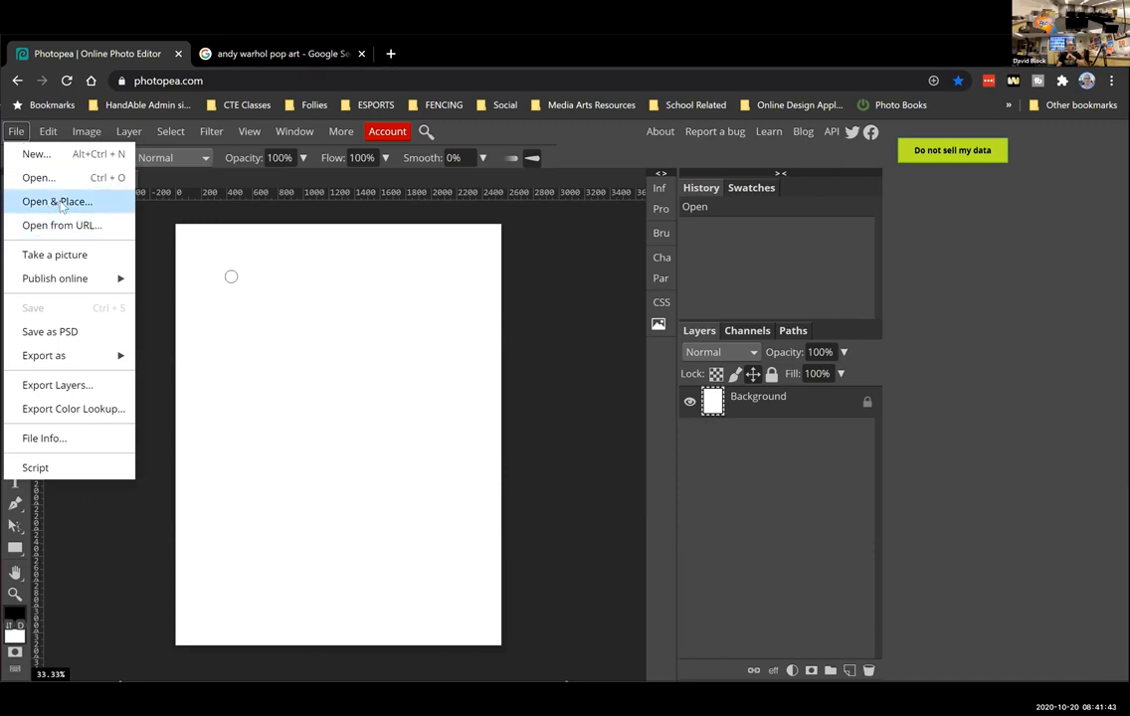
click(60, 203)
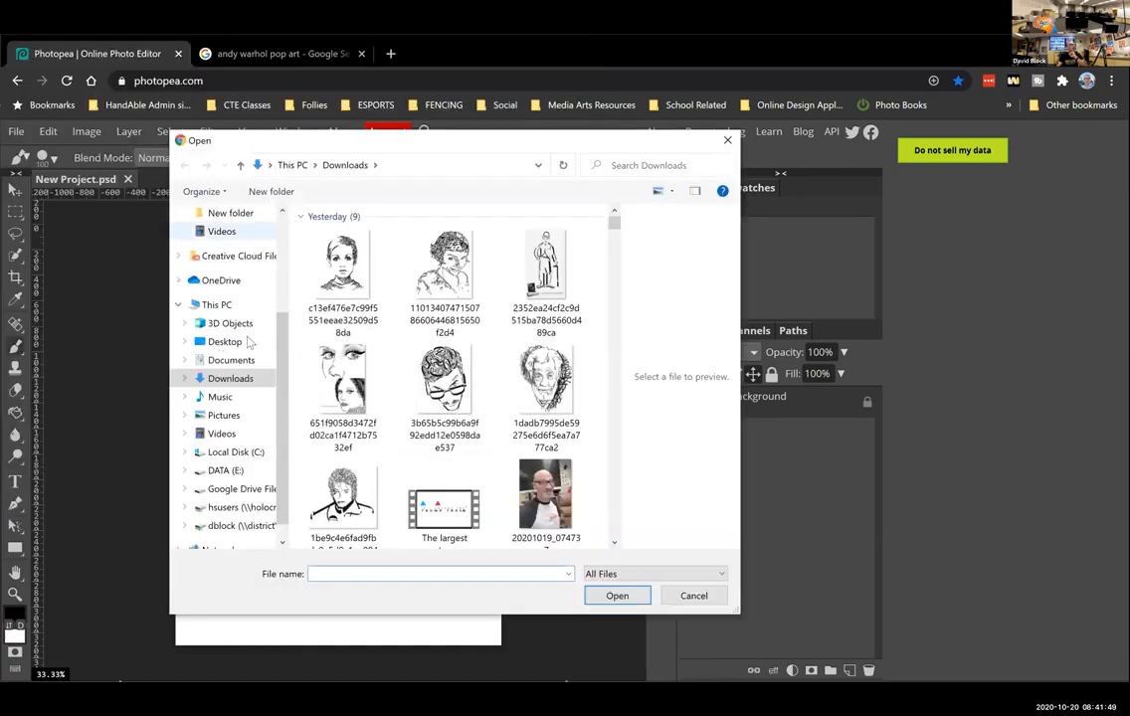
scroll(230, 296, up, 1)
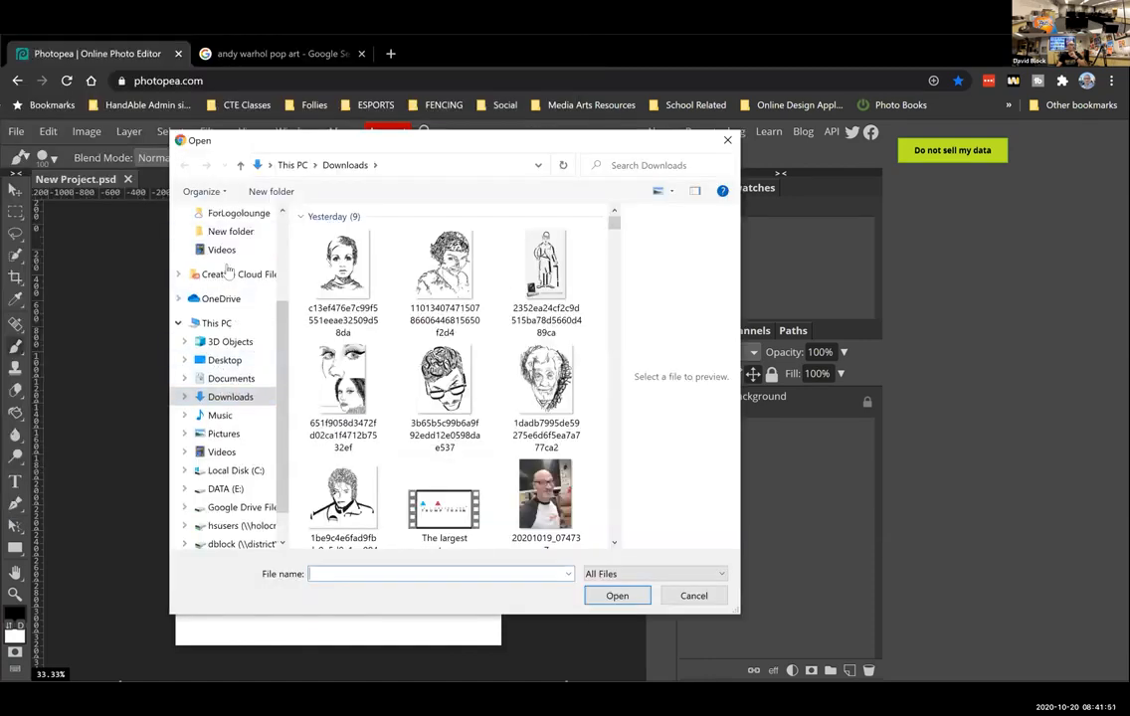
click(547, 503)
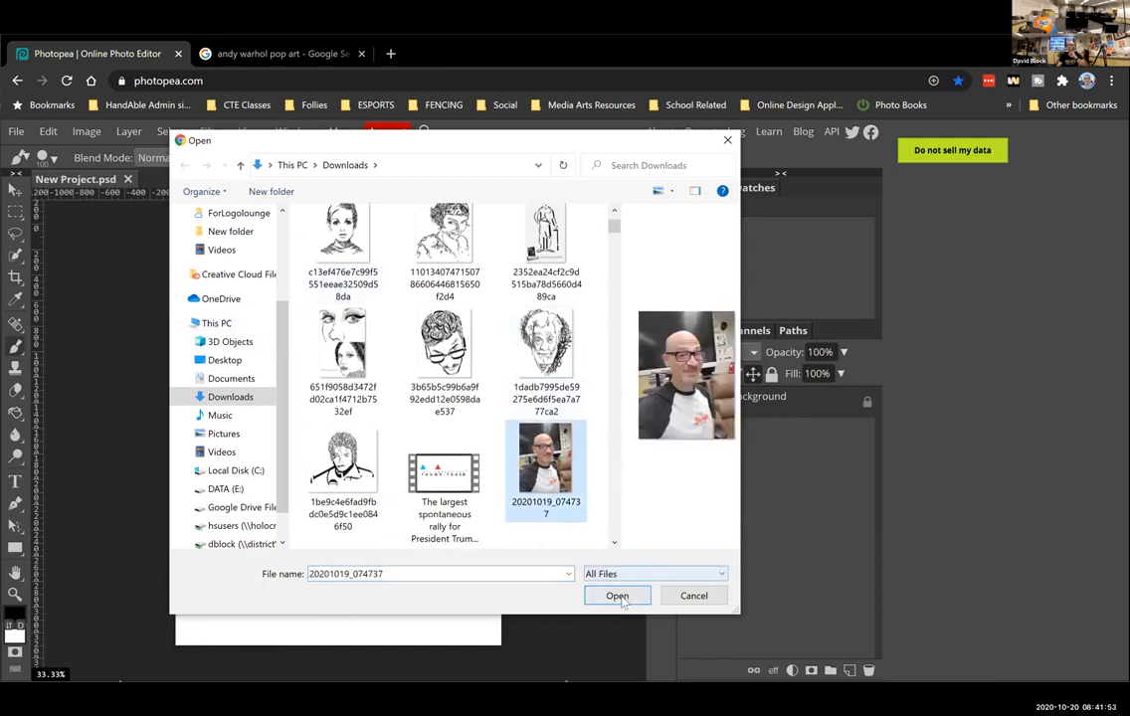
click(613, 594)
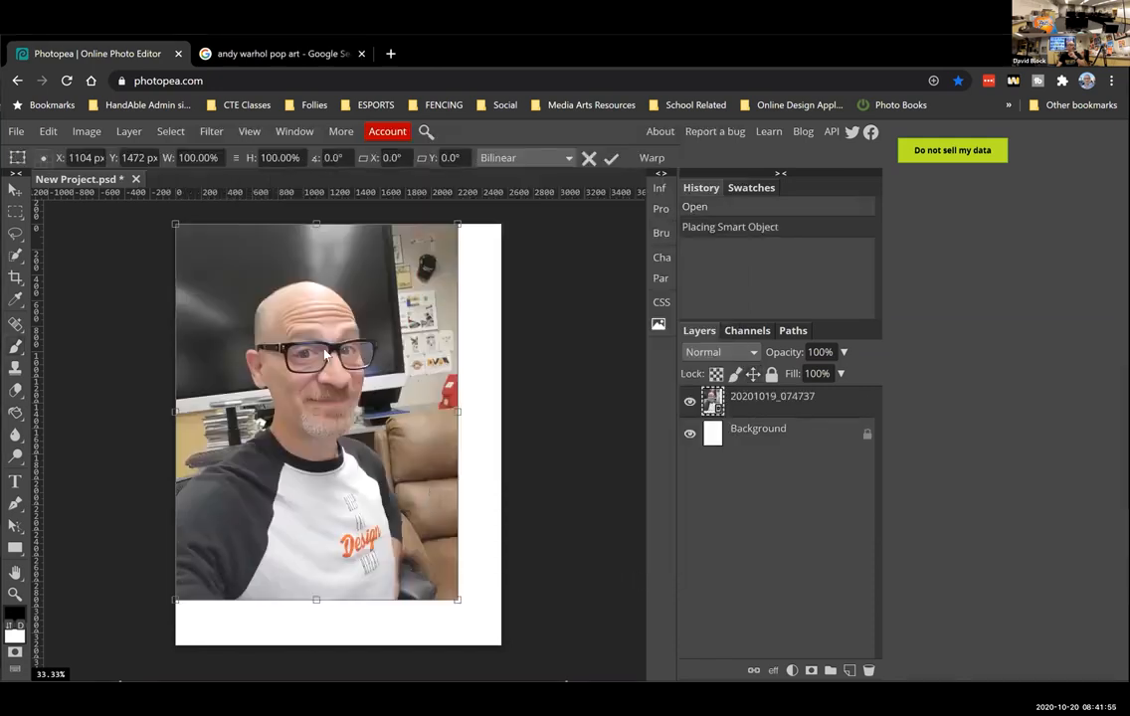
Step: Roughly centre the placed photo on the page, scale it to about 100.68% width and 99.90% height, and apply the transform
drag(325, 354, 354, 371)
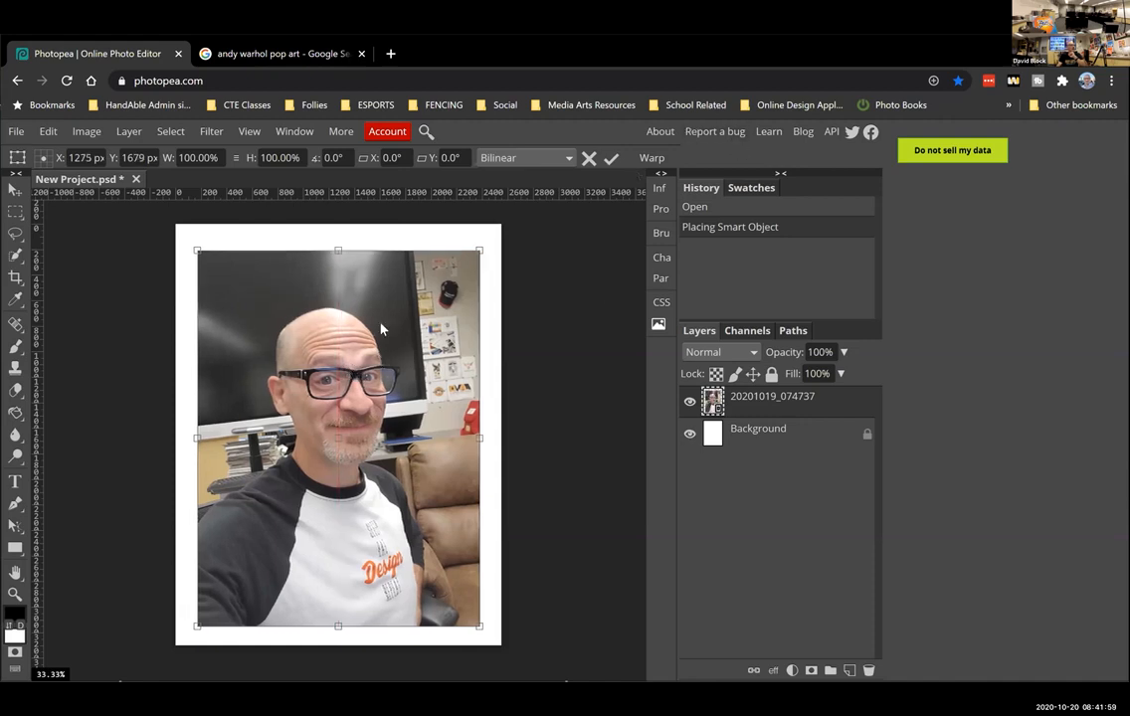
drag(384, 371, 380, 367)
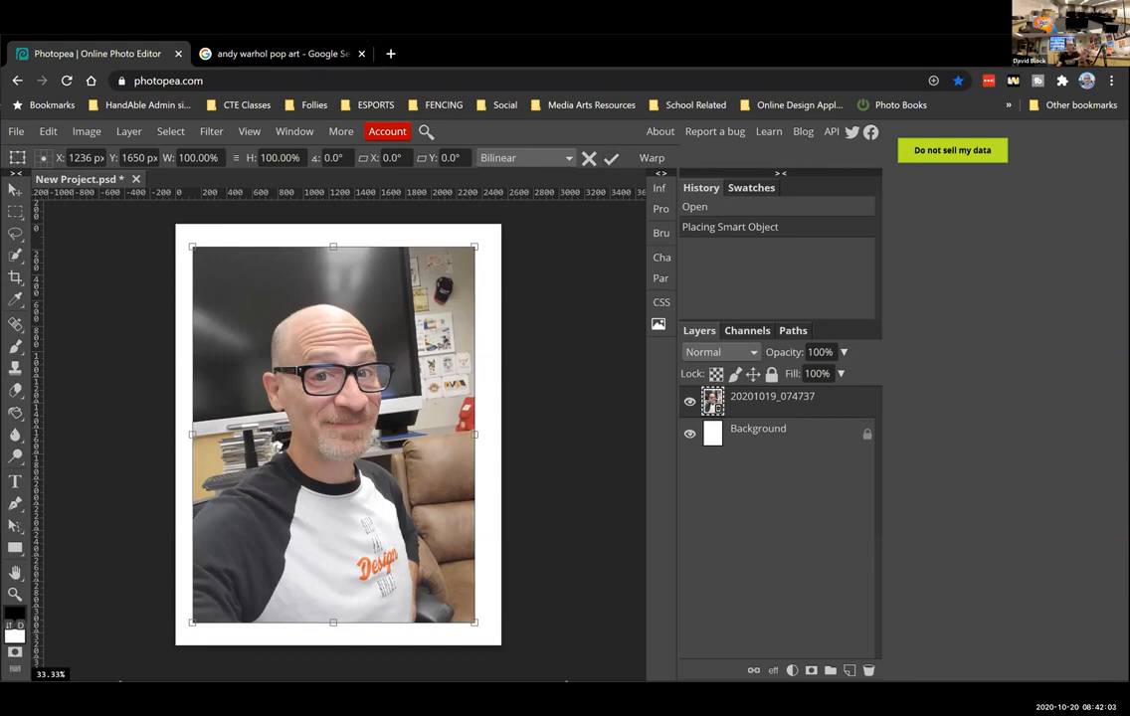
drag(478, 246, 479, 246)
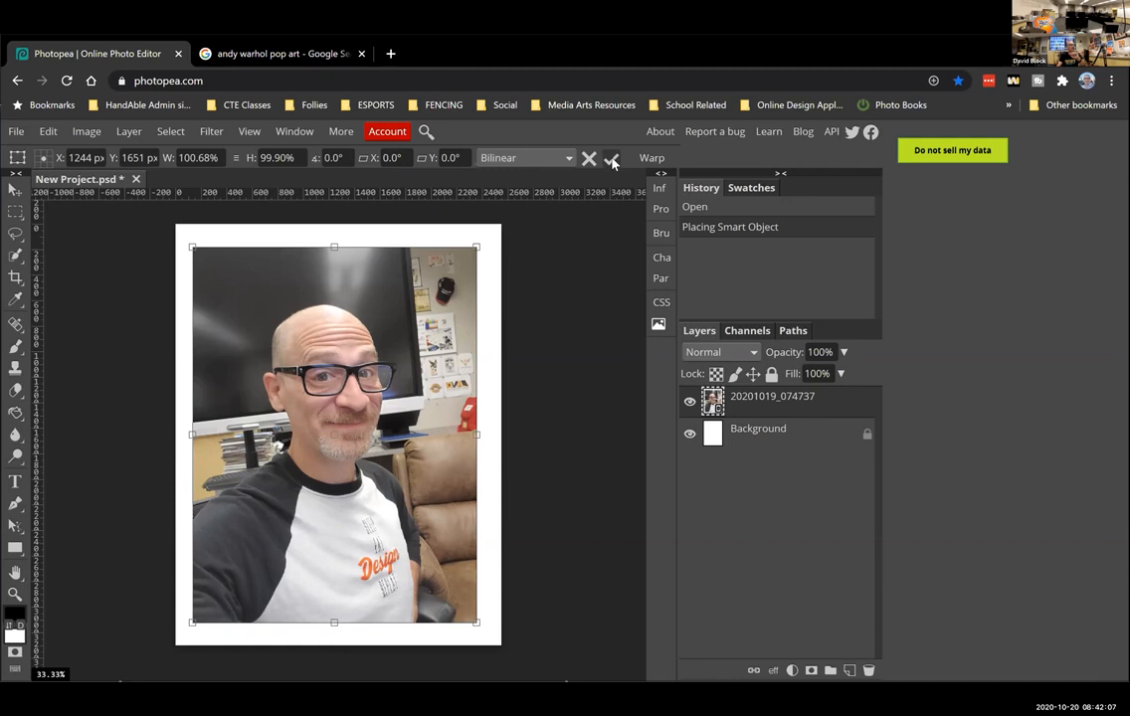
key(b)
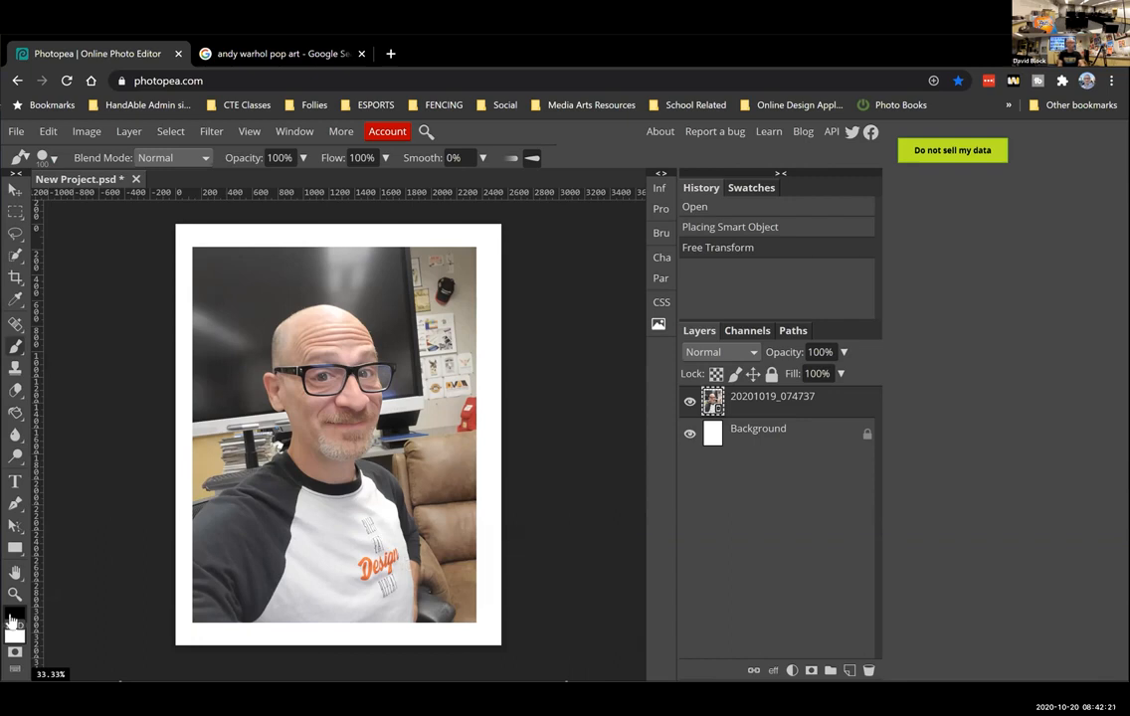
key(z)
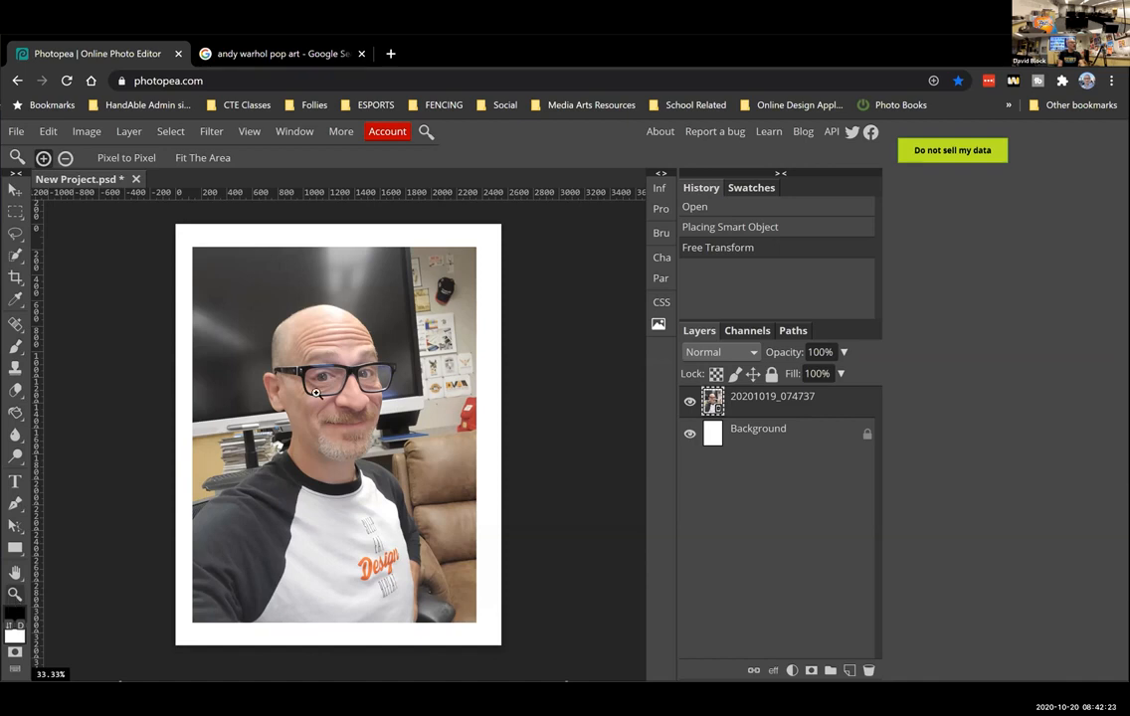
click(285, 367)
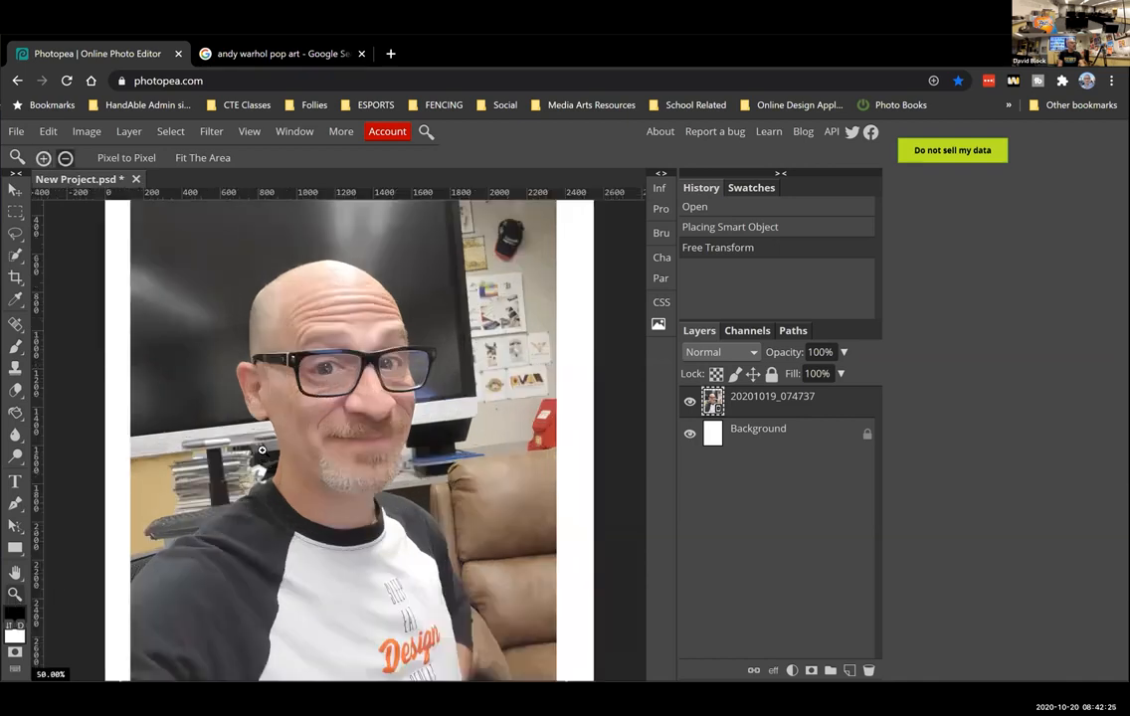
alt+click(305, 391)
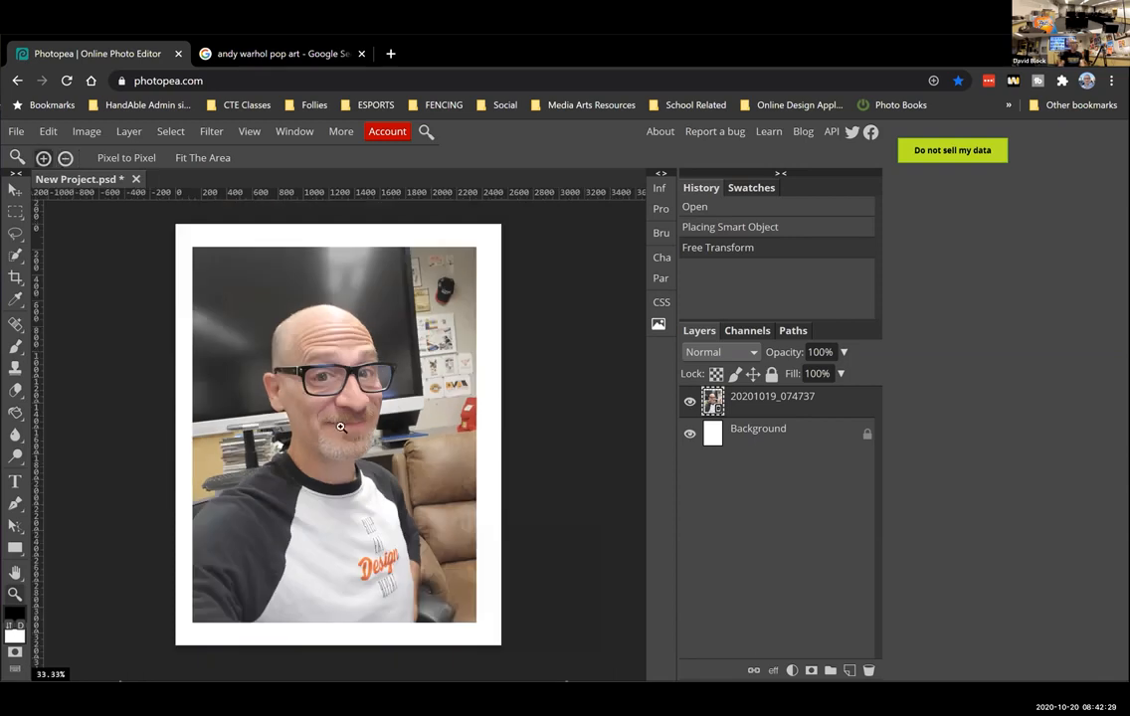
click(15, 188)
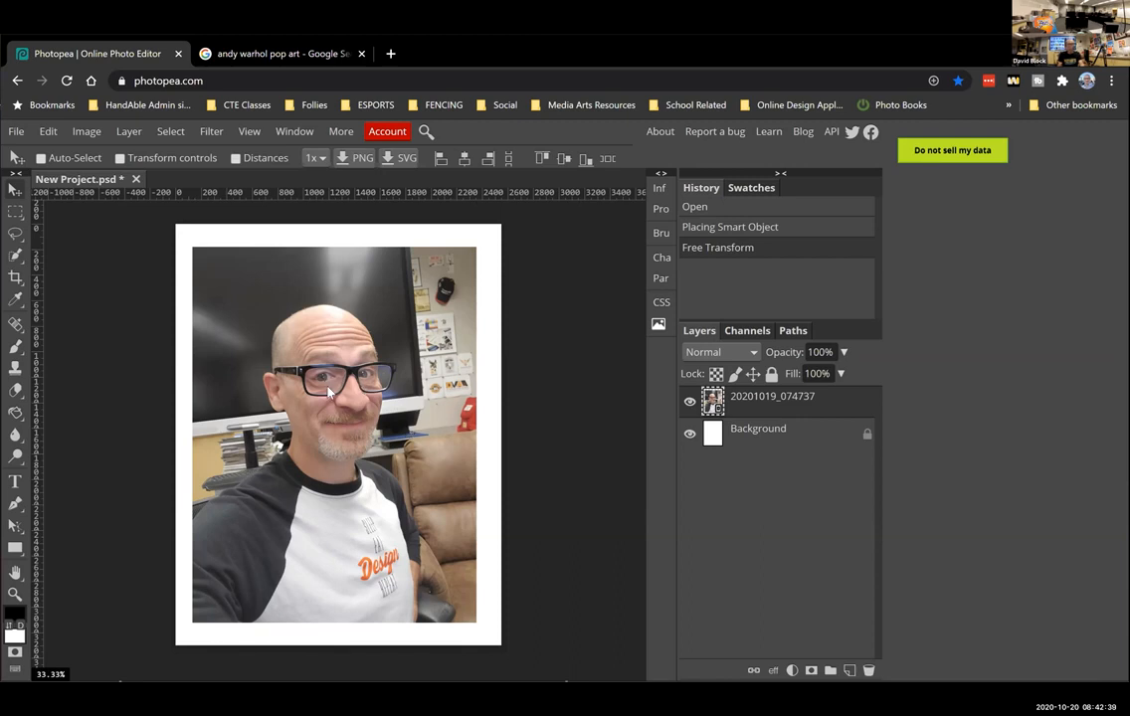
scroll(324, 383, up, 3)
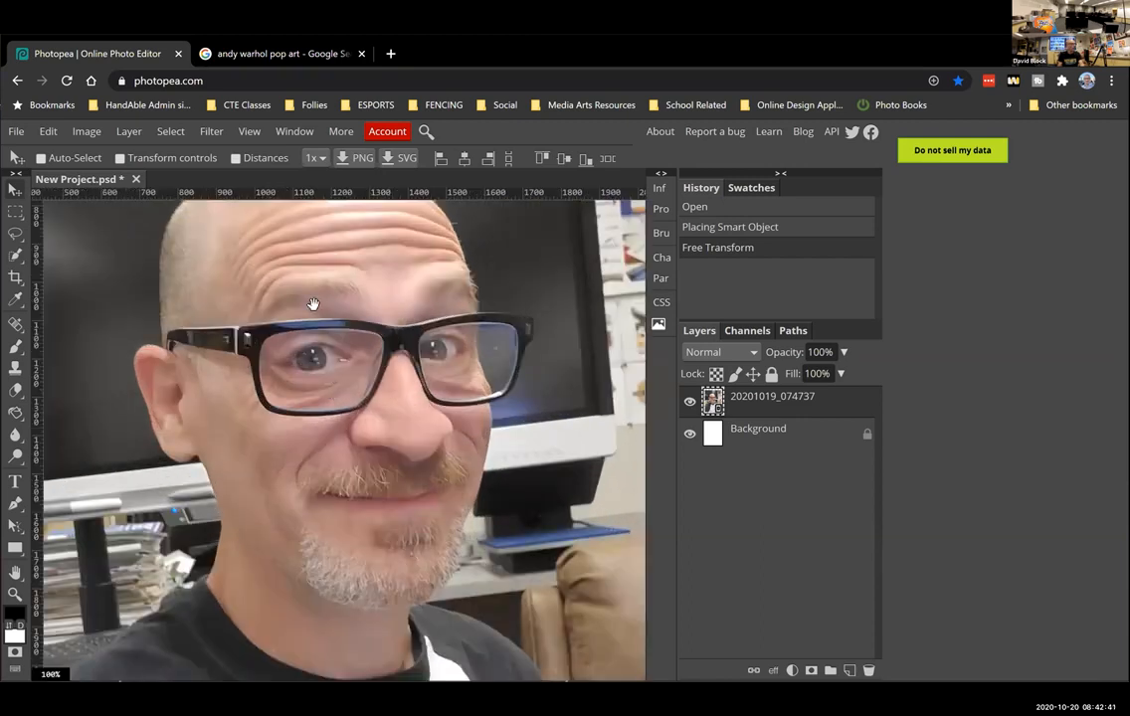
scroll(331, 375, down, 3)
scroll(353, 409, down, 1)
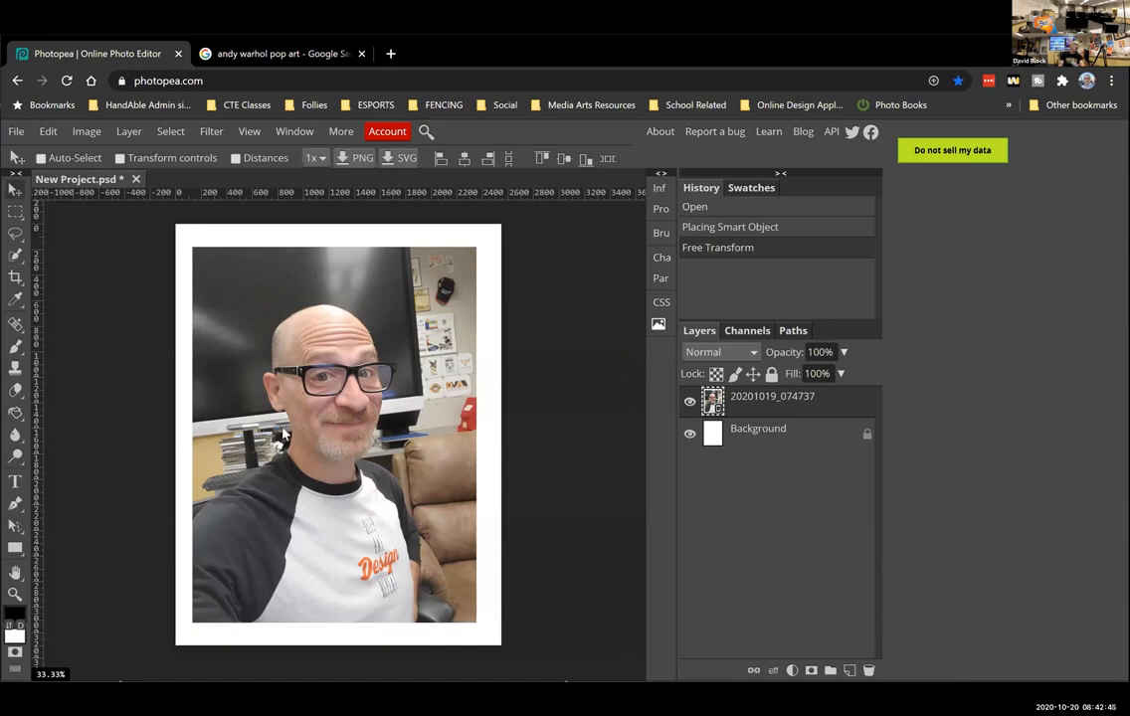
Step: Choose the Quick Selection tool and rasterize the photo layer 20201019_074737
click(15, 258)
click(15, 256)
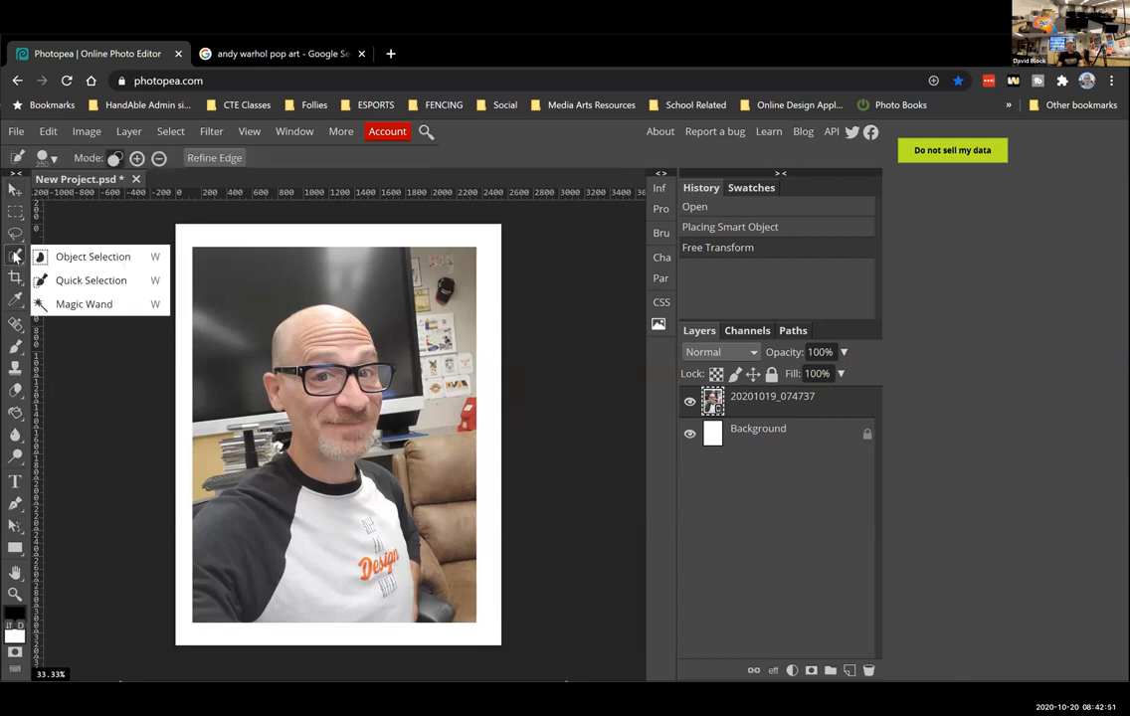
click(72, 283)
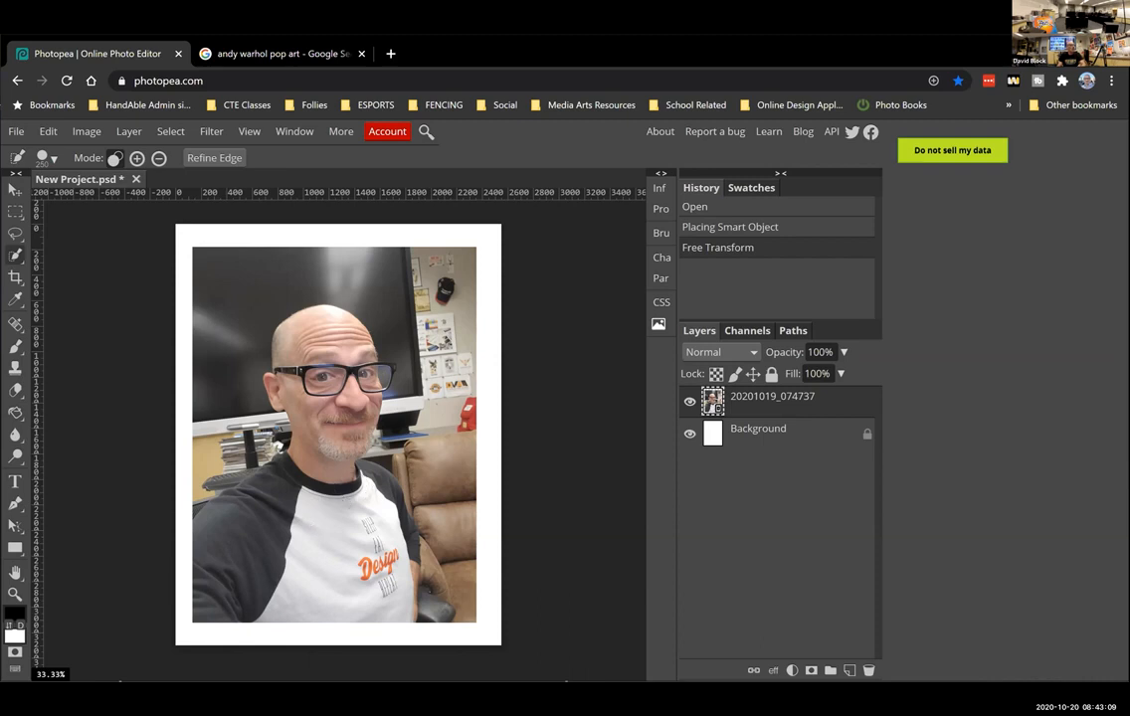
click(333, 398)
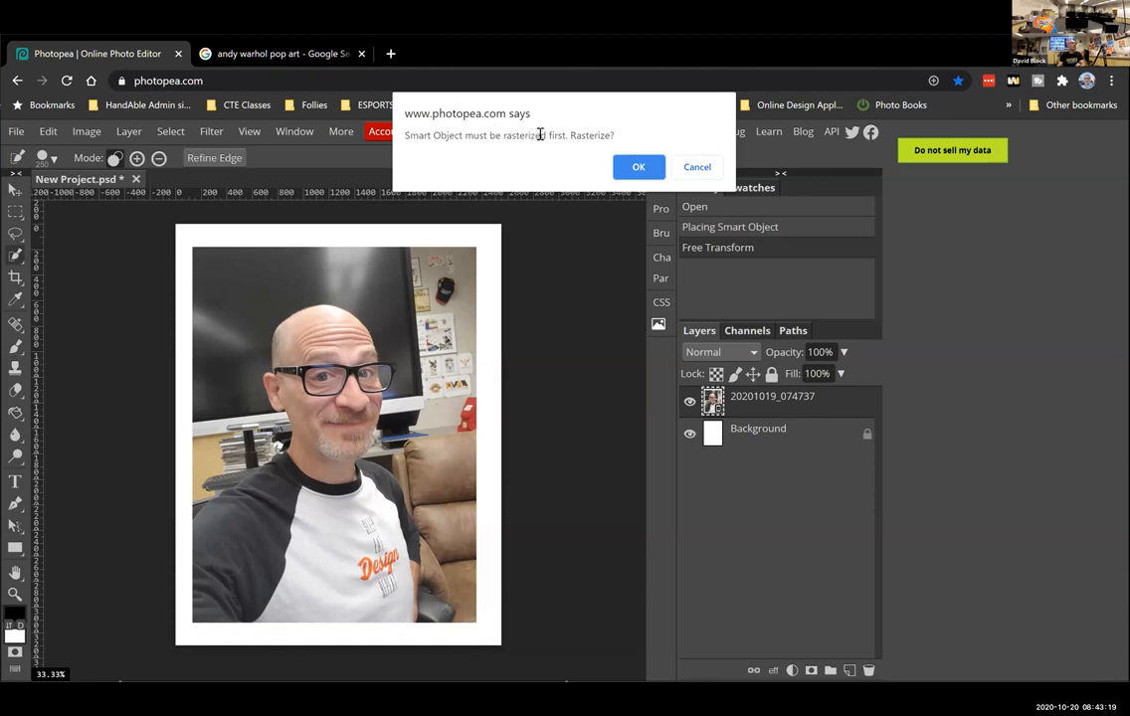
click(696, 167)
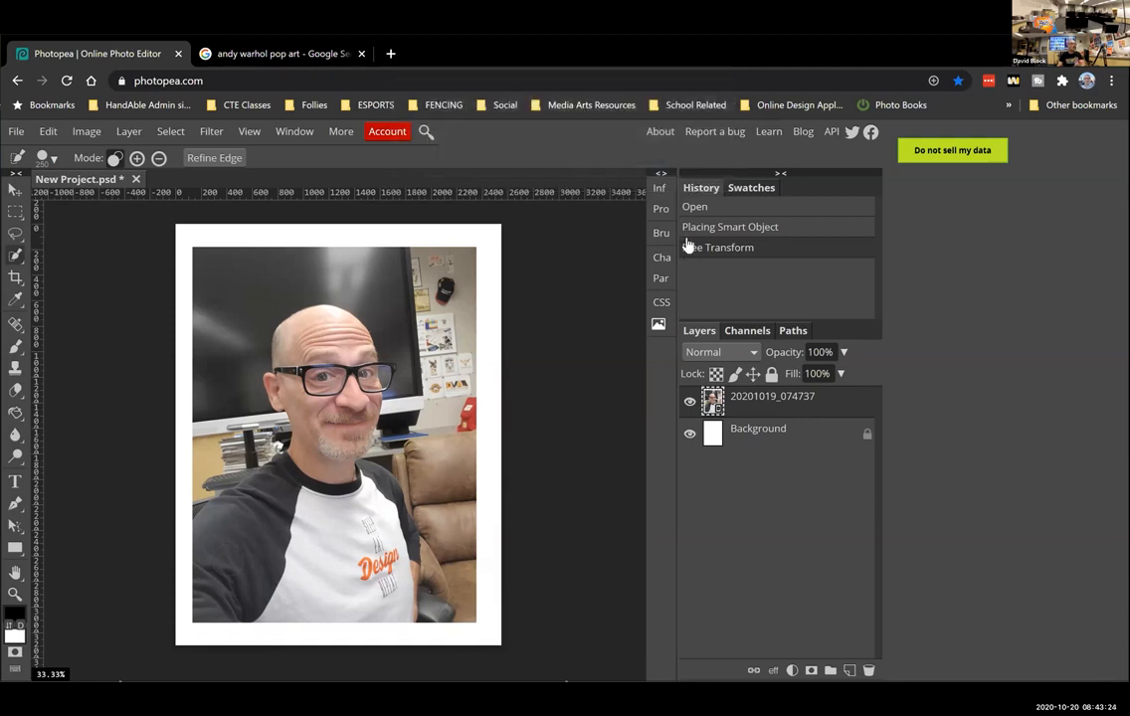
right_click(714, 406)
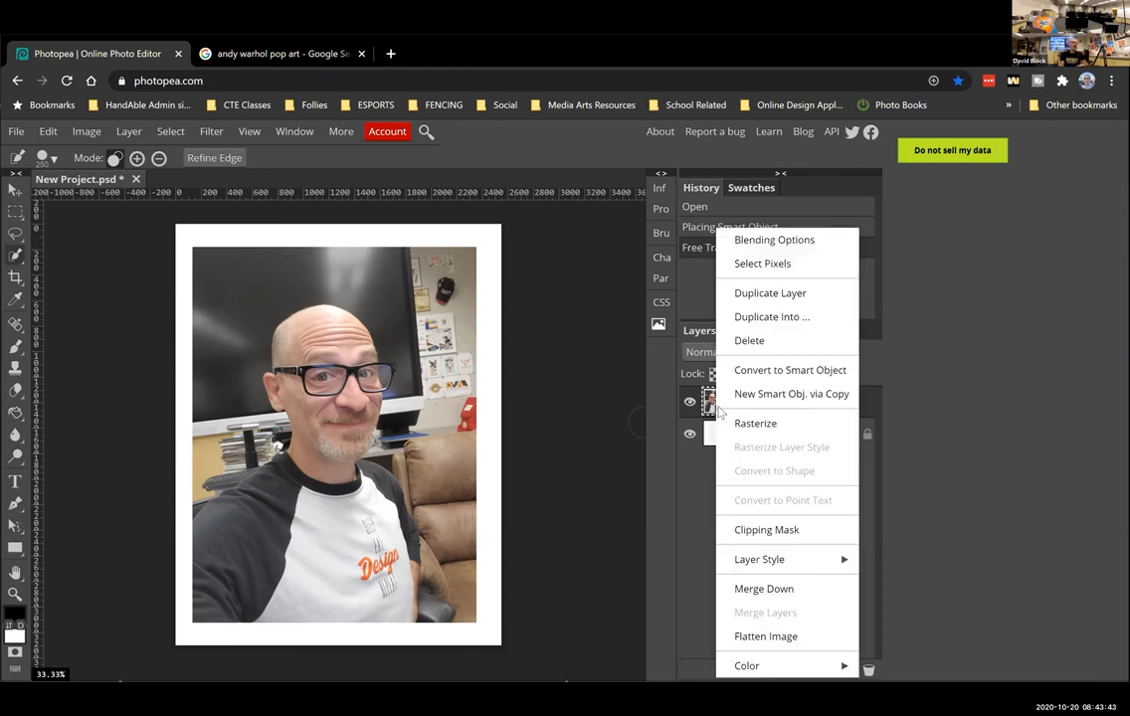
click(755, 427)
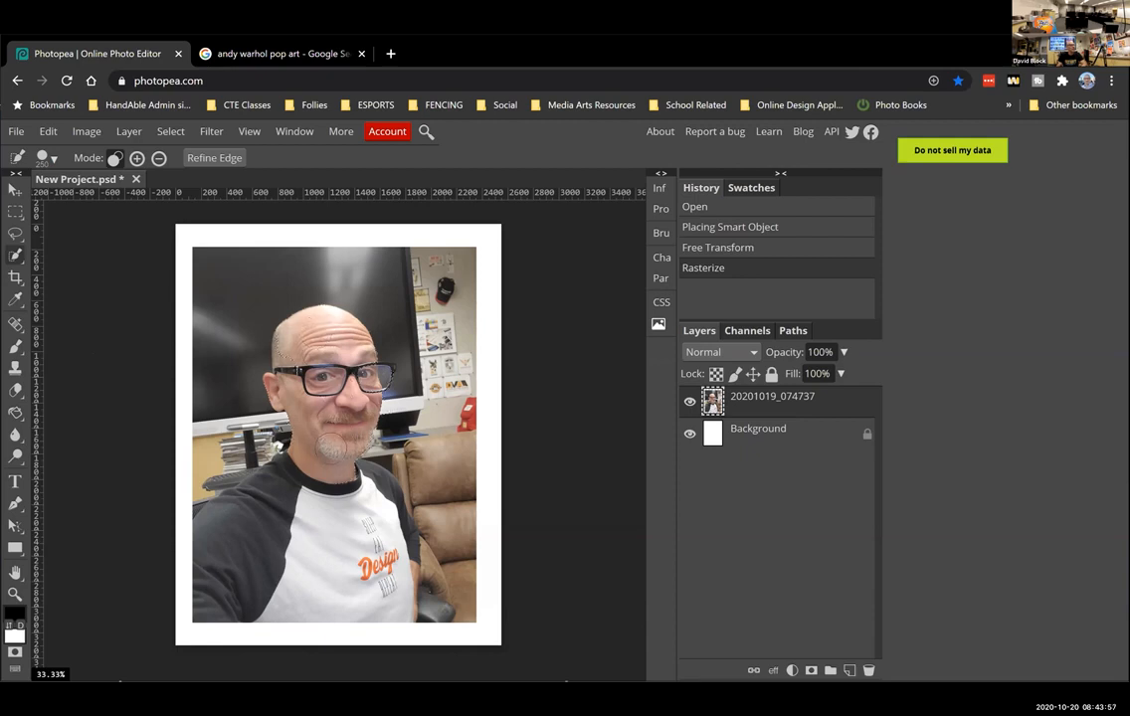
Step: Select the man's head, glasses and shirt with Quick Selection and add a raster mask to the photo layer from that selection
drag(280, 446, 281, 462)
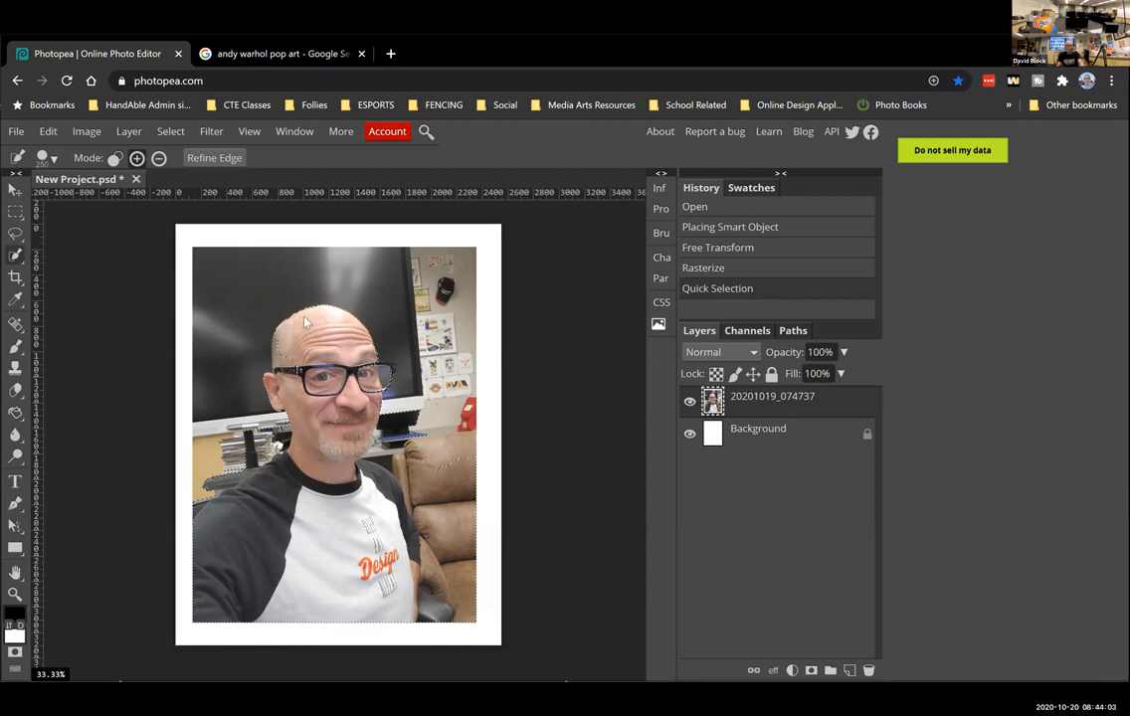
key(ctrl+d)
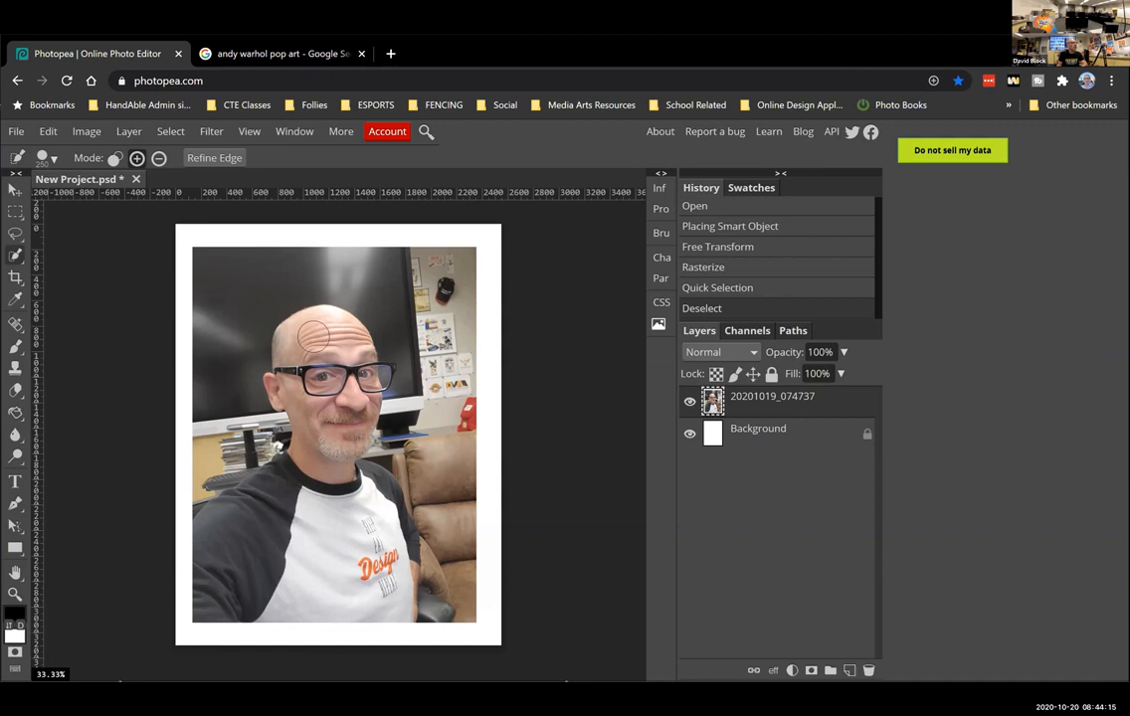
click(312, 335)
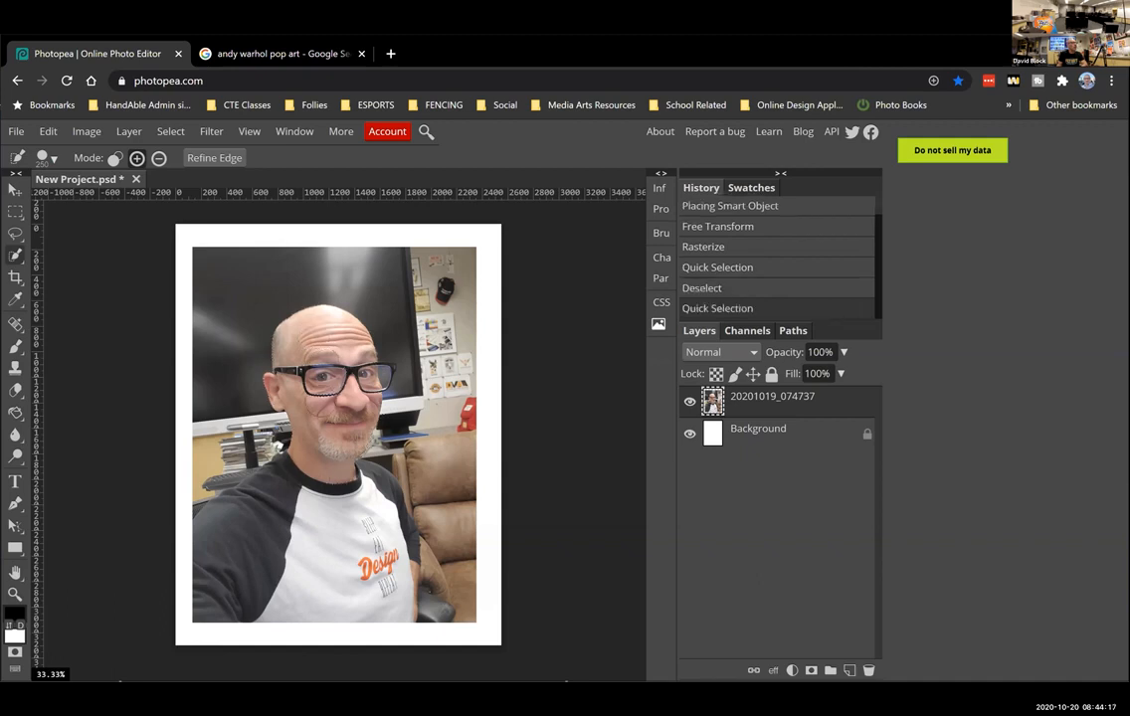
click(306, 367)
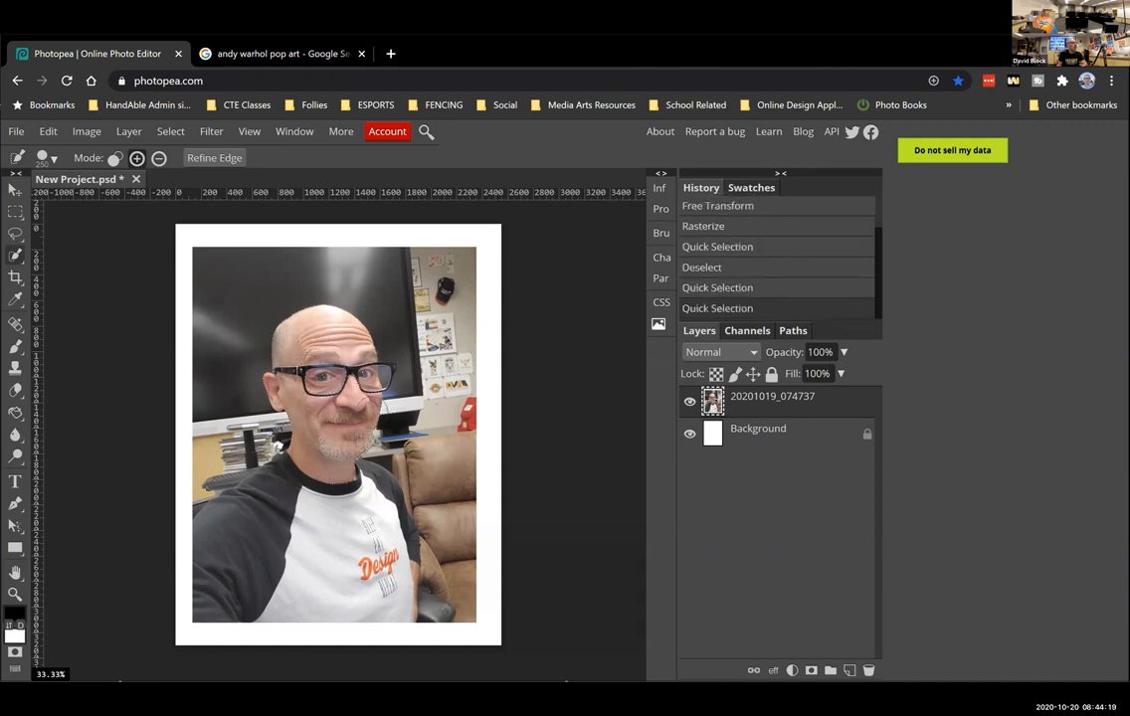
click(360, 375)
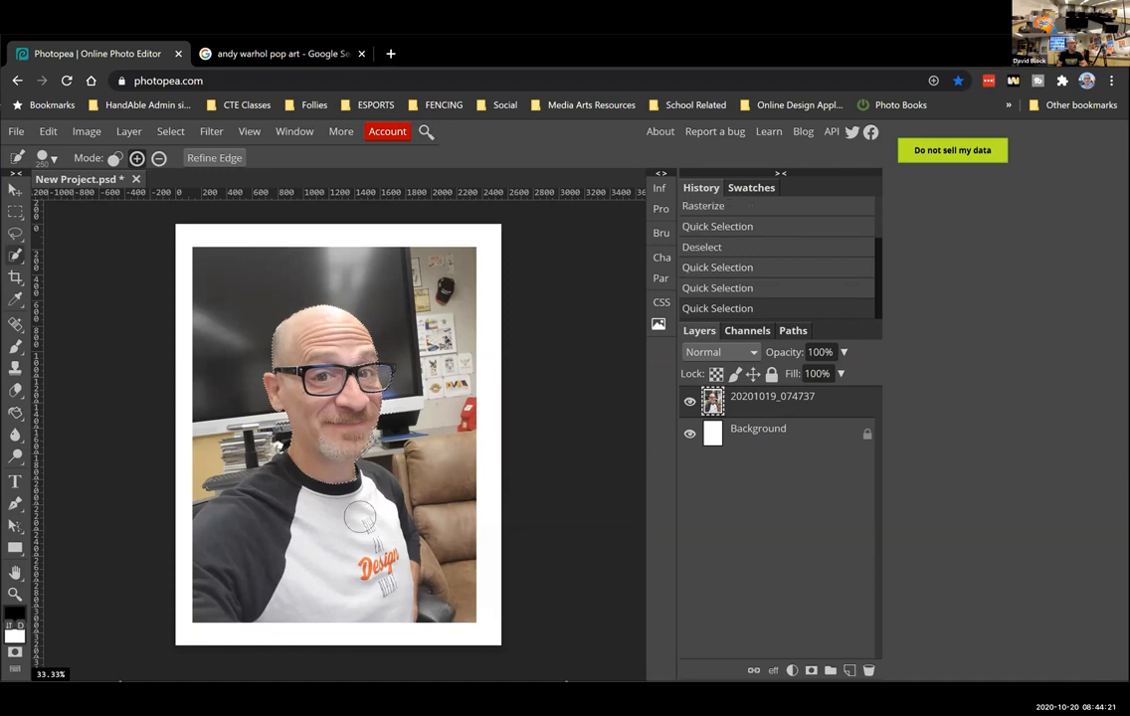
click(365, 484)
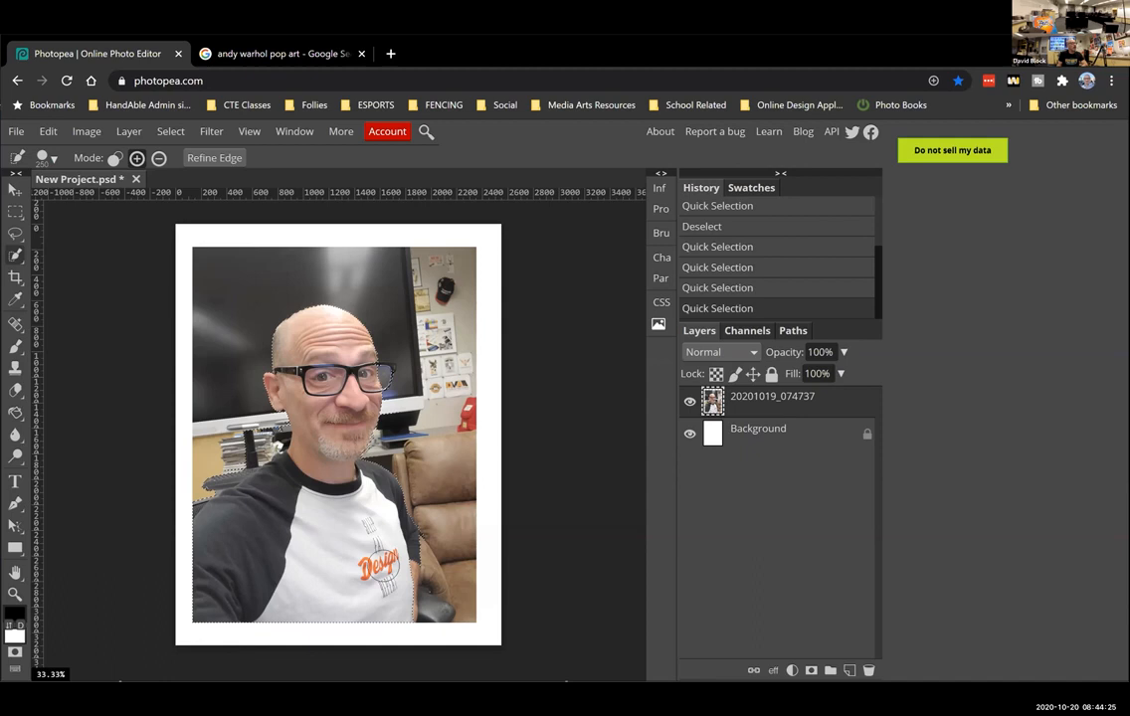
click(354, 507)
click(399, 602)
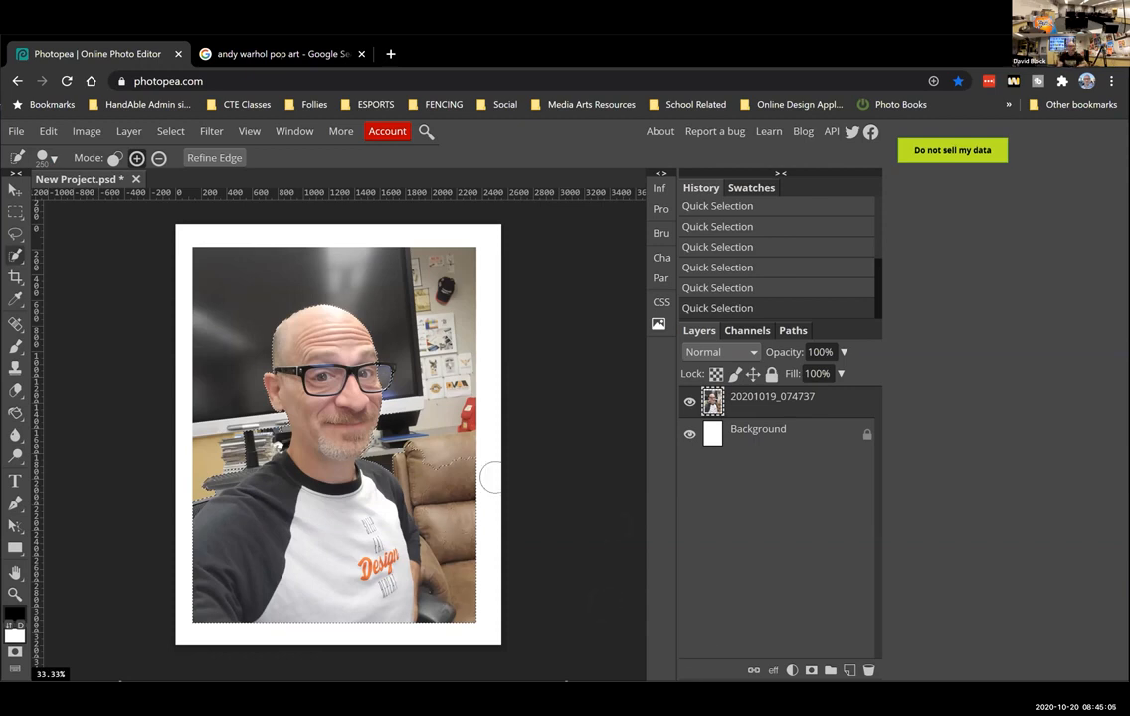
click(812, 672)
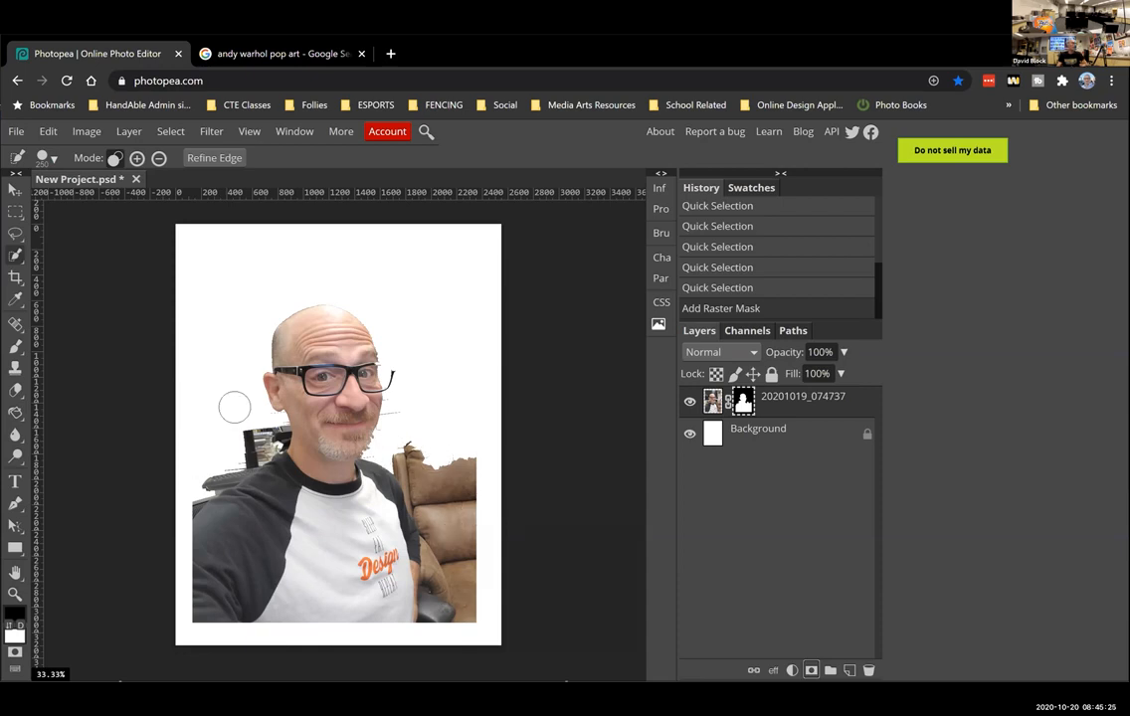
Step: Paint black on the photo's layer mask with a 100 px brush to hide a diagonal strip of the brown chair
key(ctrl+plus)
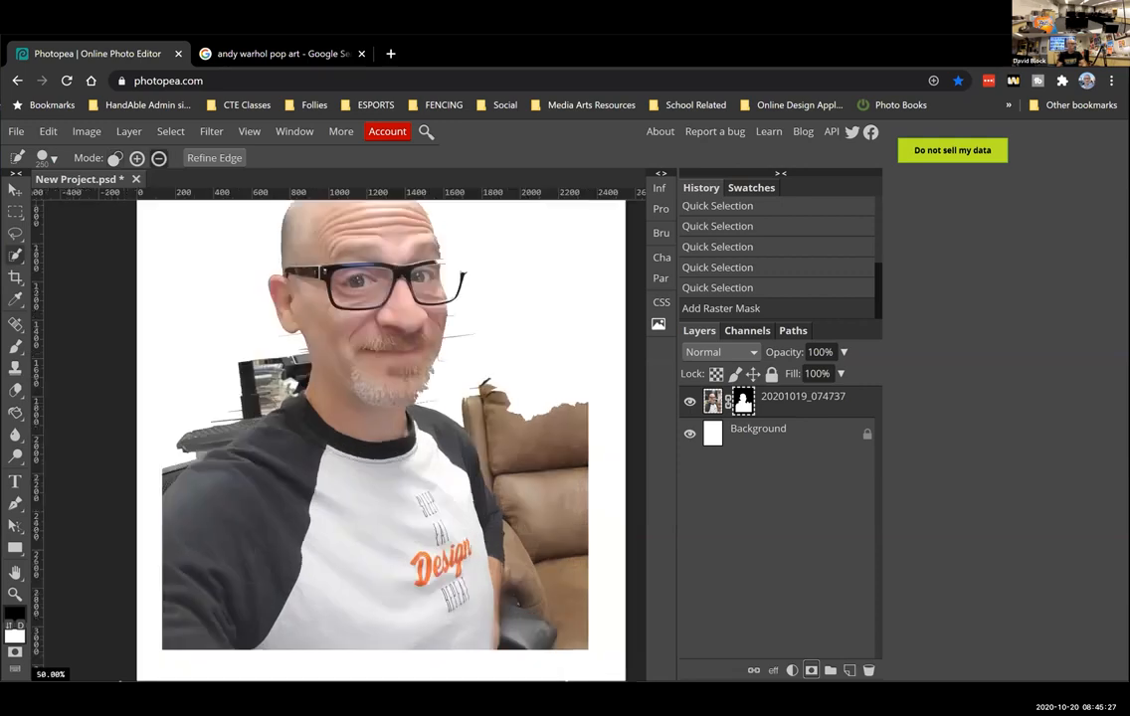
scroll(254, 567, up, 1)
mouse_move(444, 410)
mouse_down()
mouse_move(268, 517)
mouse_move(419, 552)
mouse_move(291, 490)
mouse_move(265, 445)
mouse_up()
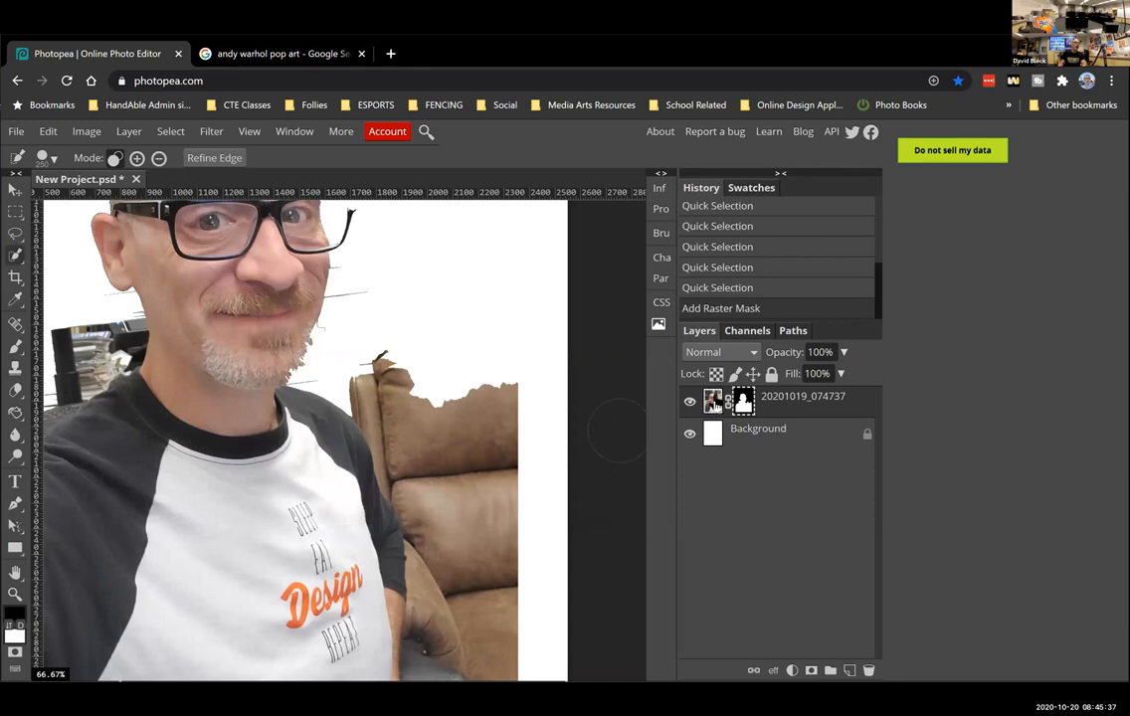
click(712, 402)
click(744, 402)
click(15, 346)
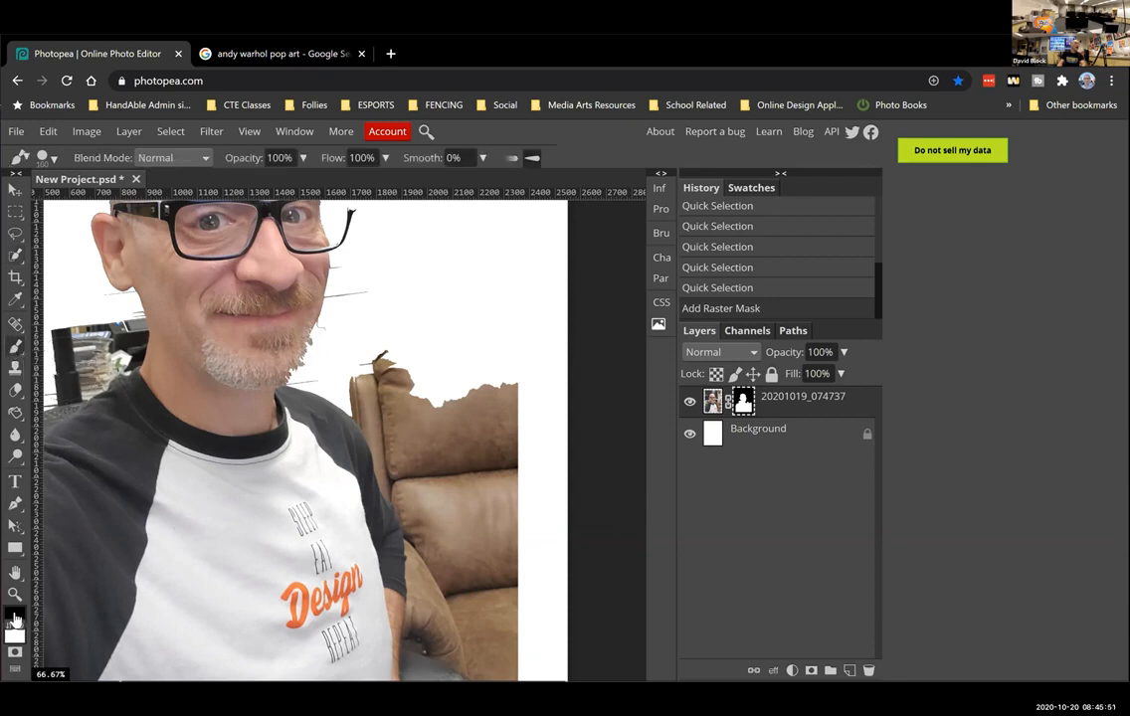
mouse_move(374, 360)
mouse_down()
mouse_move(437, 485)
mouse_move(528, 604)
mouse_move(414, 398)
mouse_up()
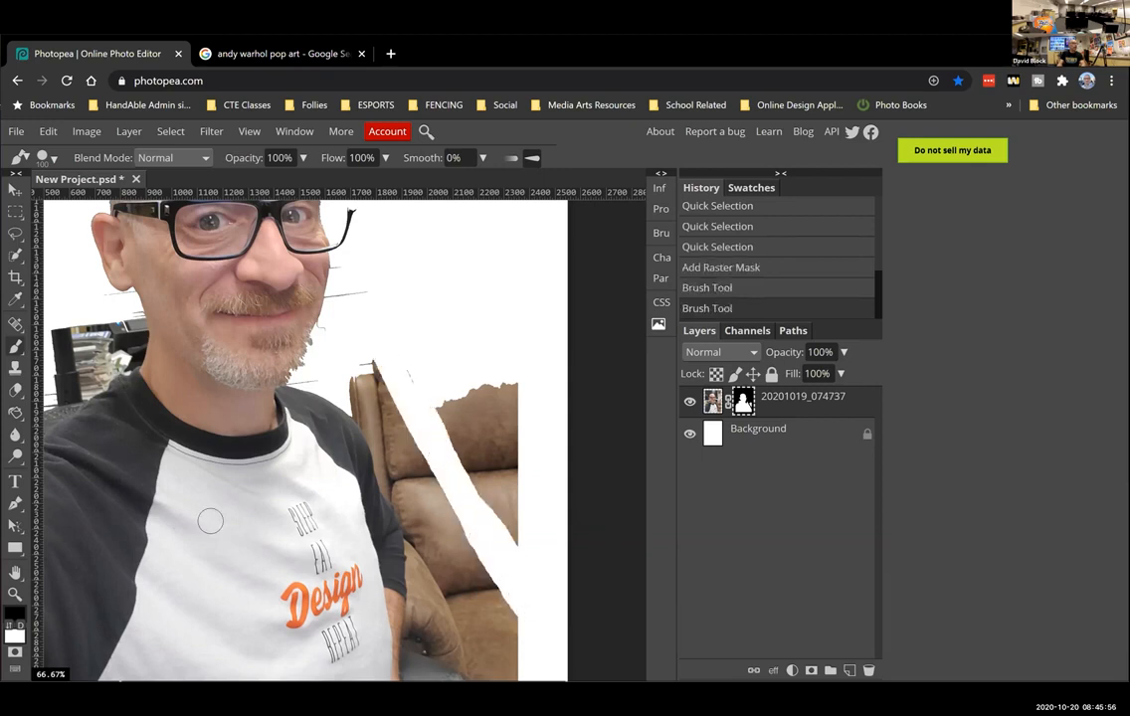
Step: Paint white on the mask across the chair to bring back part of the strip, and return the foreground colour to black
click(11, 629)
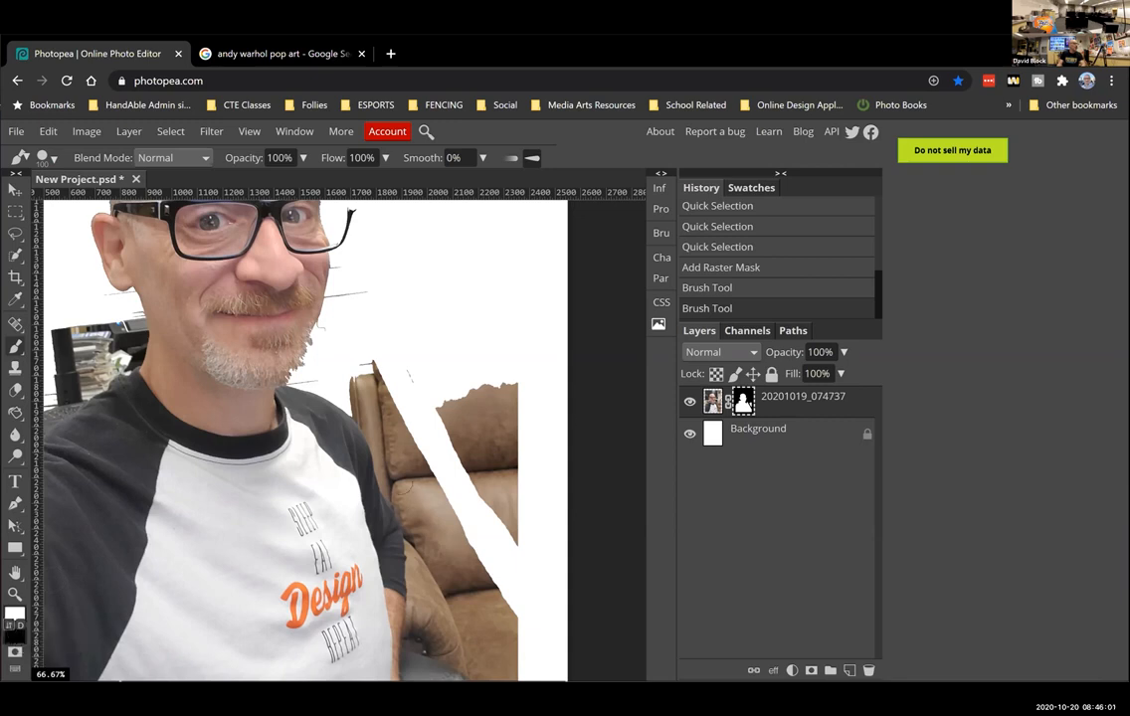
mouse_move(404, 328)
mouse_down()
mouse_move(434, 435)
mouse_move(500, 565)
mouse_up()
click(10, 626)
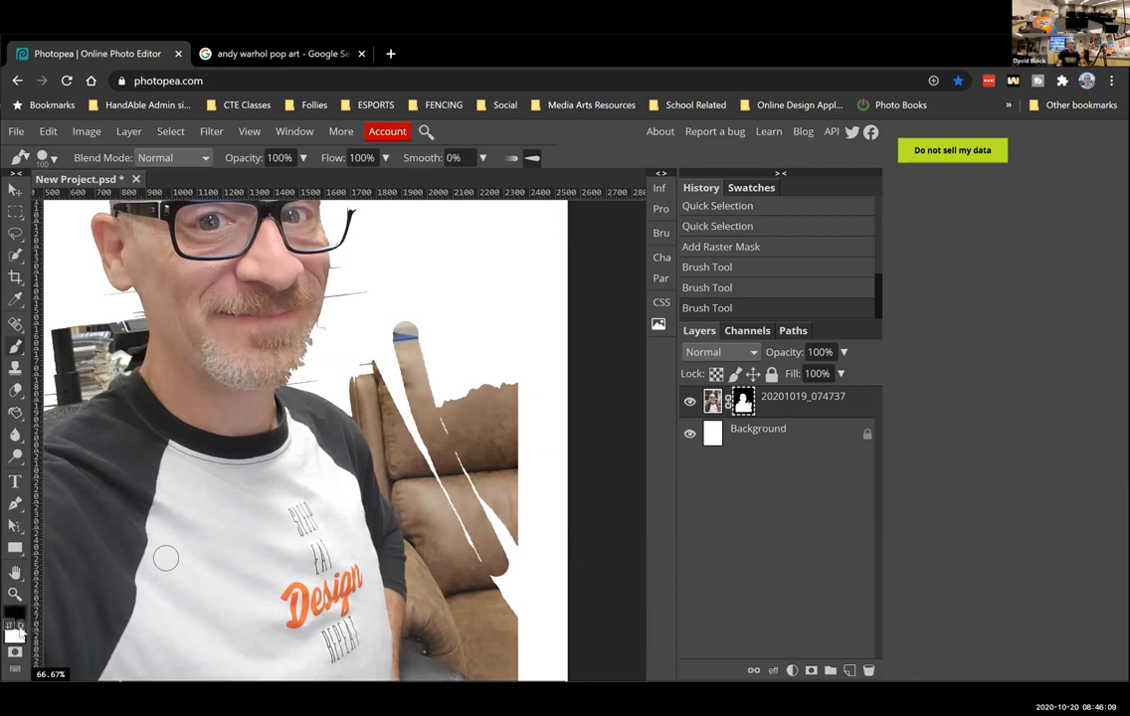
click(19, 626)
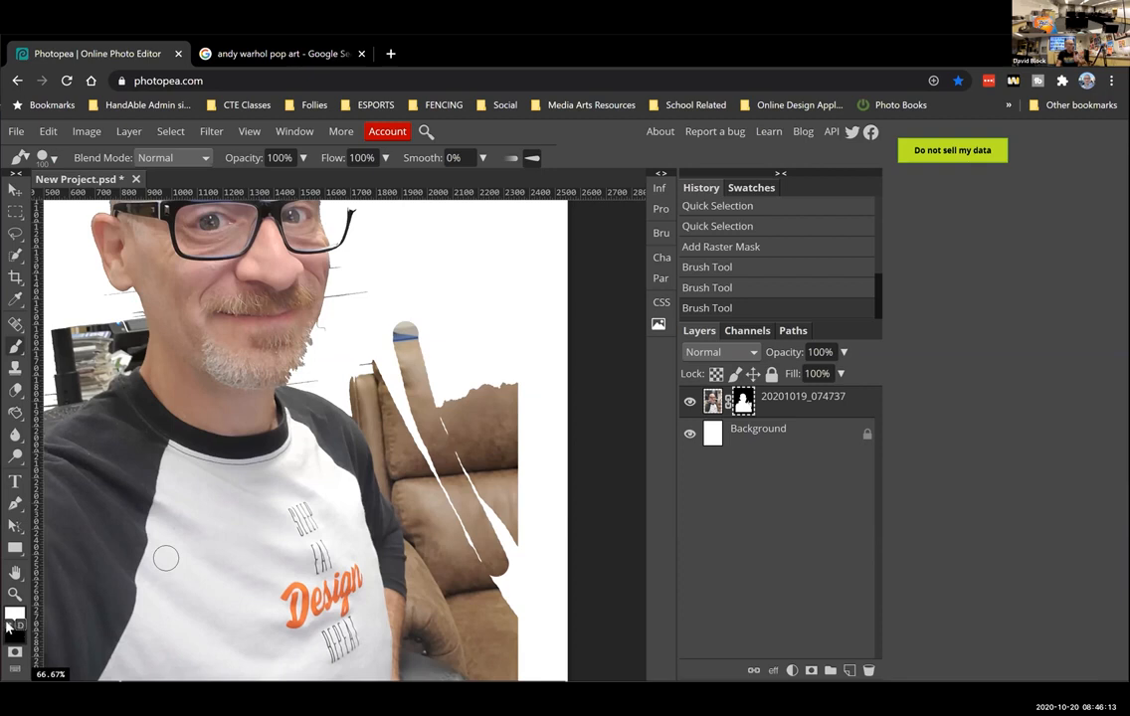
click(13, 627)
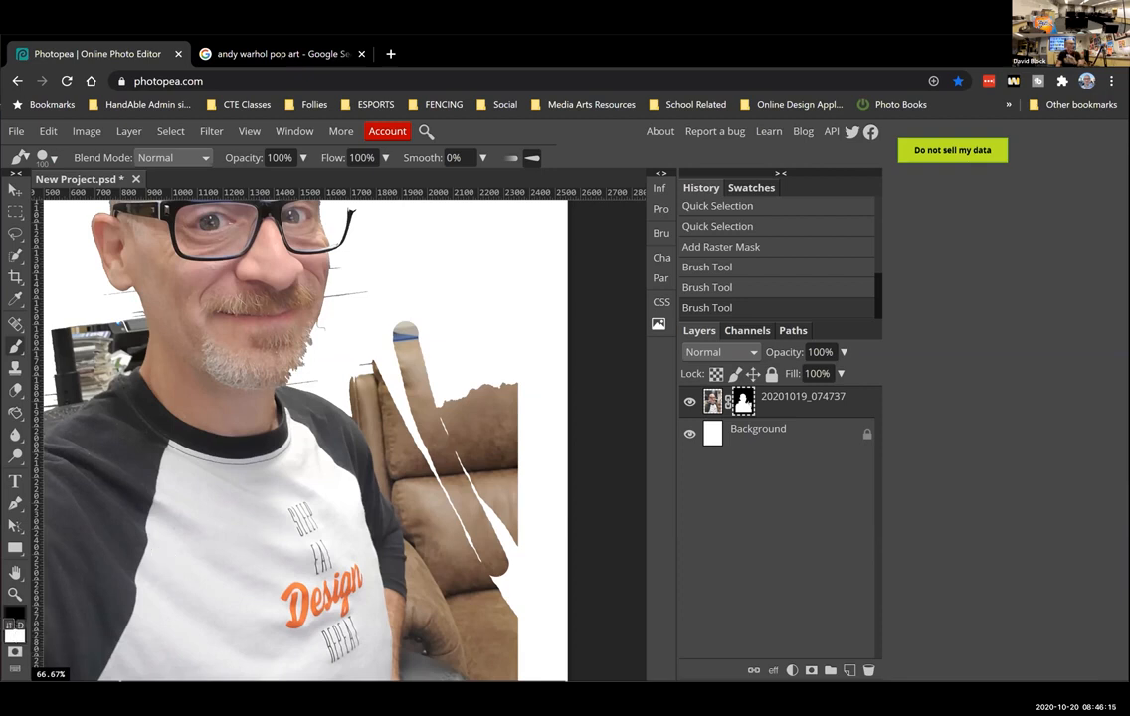
Step: Hide the chair's bulk and the stray lines beside the face on the mask with black, using a brush of up to 300 px
drag(406, 300, 438, 485)
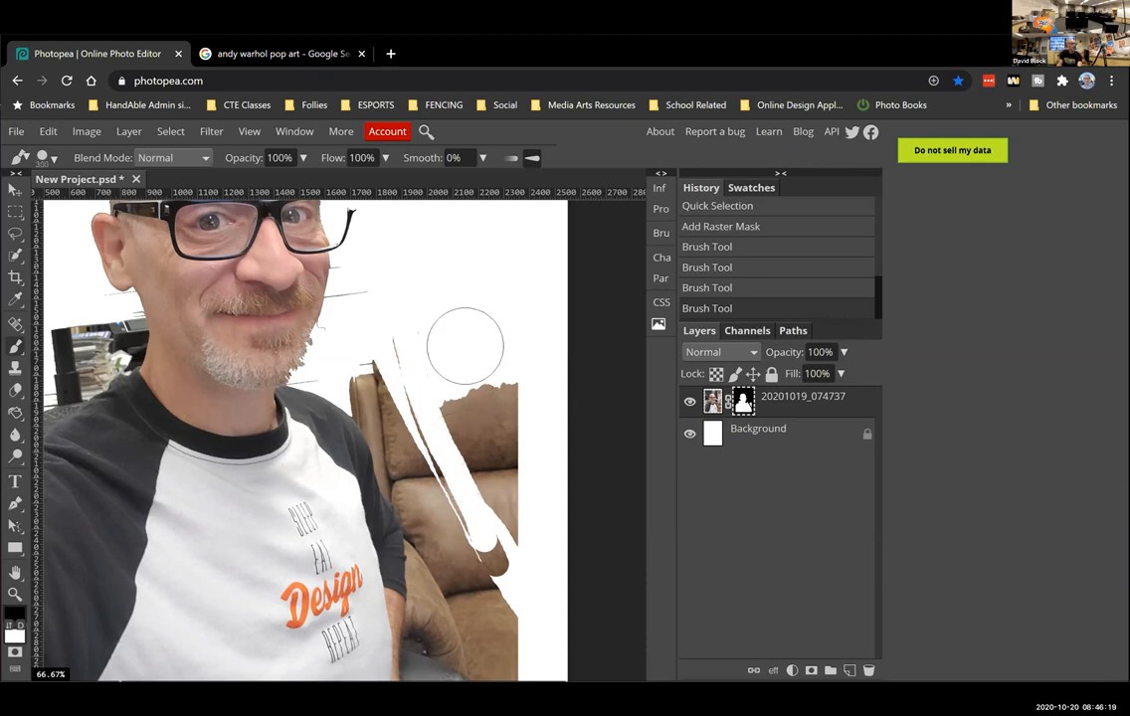
drag(466, 335, 512, 535)
mouse_move(433, 366)
mouse_down()
mouse_move(402, 344)
mouse_move(379, 362)
mouse_move(371, 328)
mouse_up()
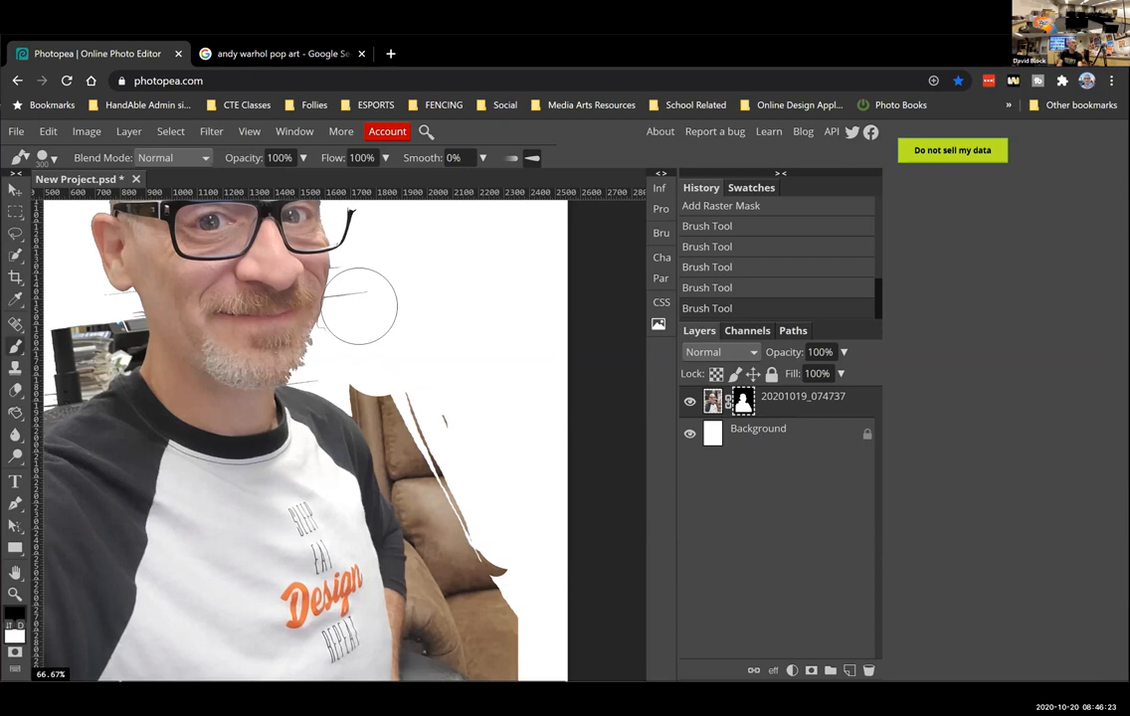
click(365, 309)
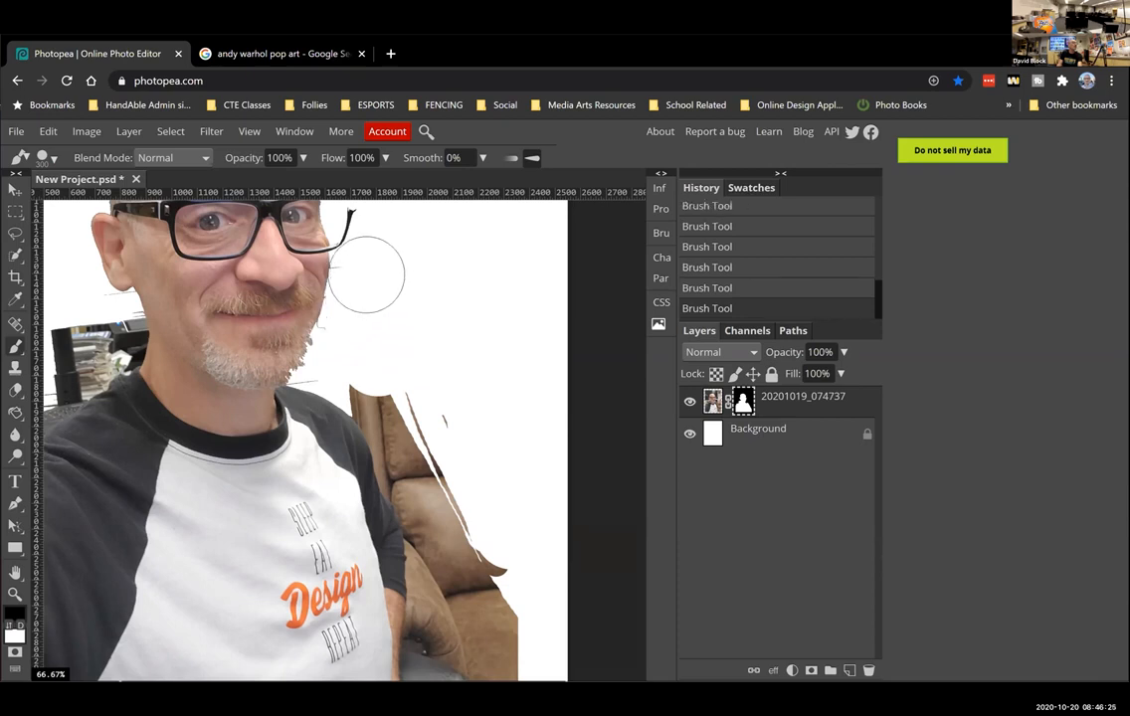
click(365, 278)
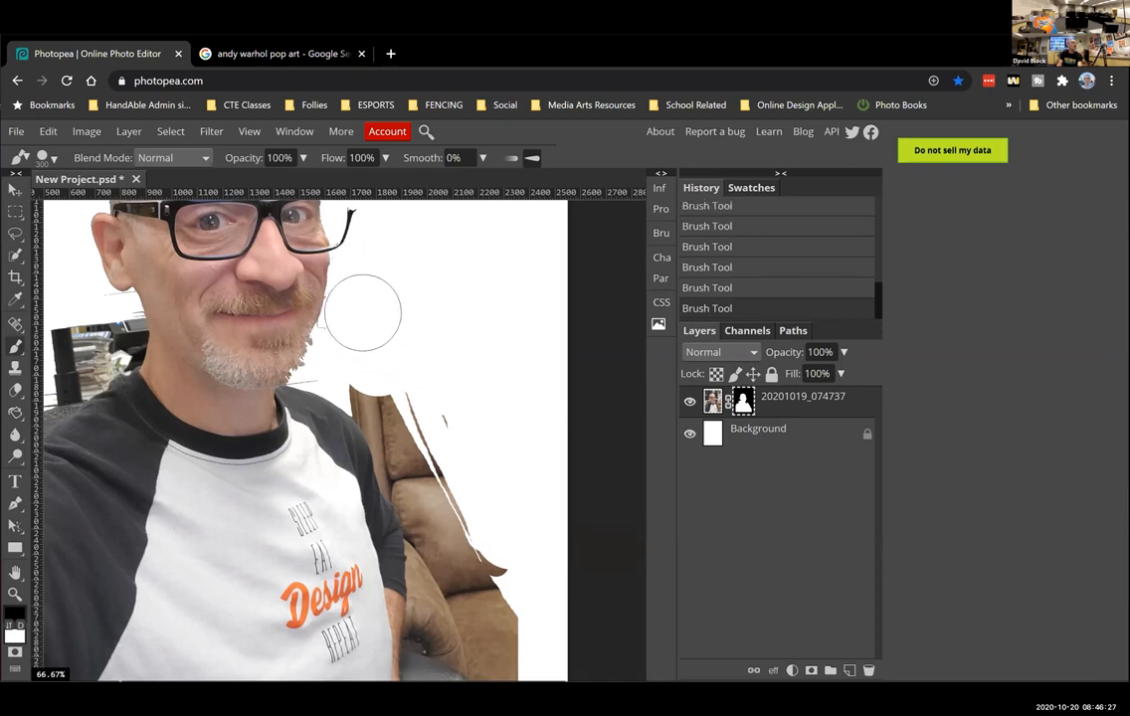
mouse_move(353, 331)
mouse_down()
mouse_move(407, 389)
mouse_move(372, 383)
mouse_move(449, 528)
mouse_move(446, 681)
mouse_move(489, 671)
mouse_move(494, 649)
mouse_move(443, 389)
mouse_move(422, 349)
mouse_move(439, 529)
mouse_up()
Step: Reduce the brush to 200 and 150 px and mask out the chair remnants along the sleeve and arm and the leftover scrap
key(bracketleft)
key(bracketleft)
key(bracketleft)
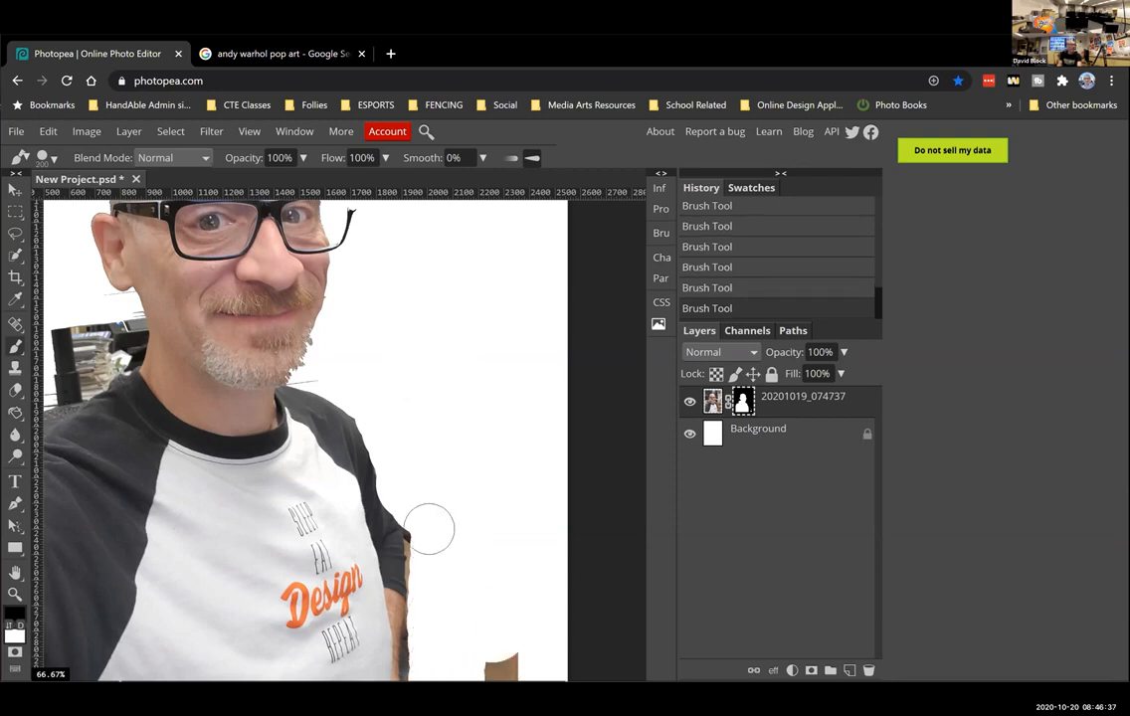
mouse_move(423, 538)
mouse_down()
mouse_move(428, 675)
mouse_move(424, 617)
mouse_move(426, 670)
mouse_move(413, 647)
mouse_move(424, 623)
mouse_move(446, 618)
mouse_move(420, 660)
mouse_up()
drag(517, 669, 479, 673)
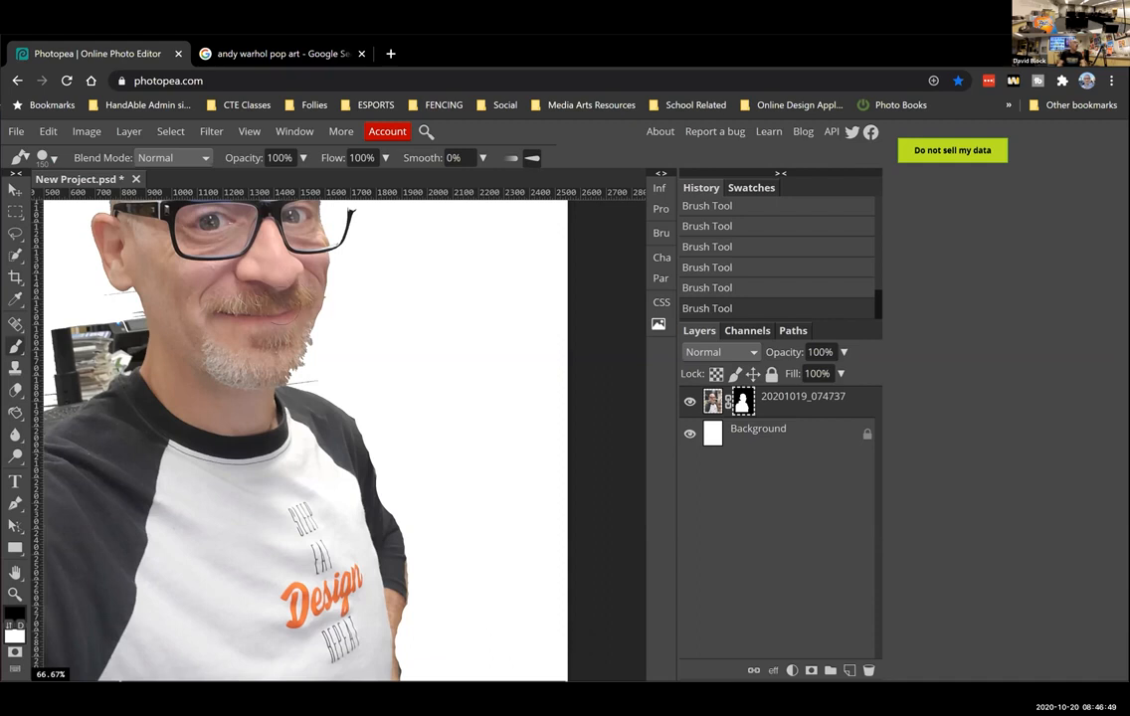
Step: Mask out the stray lines under the beard and the desk clutter behind the neck and shoulder with black brushes of 70 and 125 px
drag(234, 364, 457, 448)
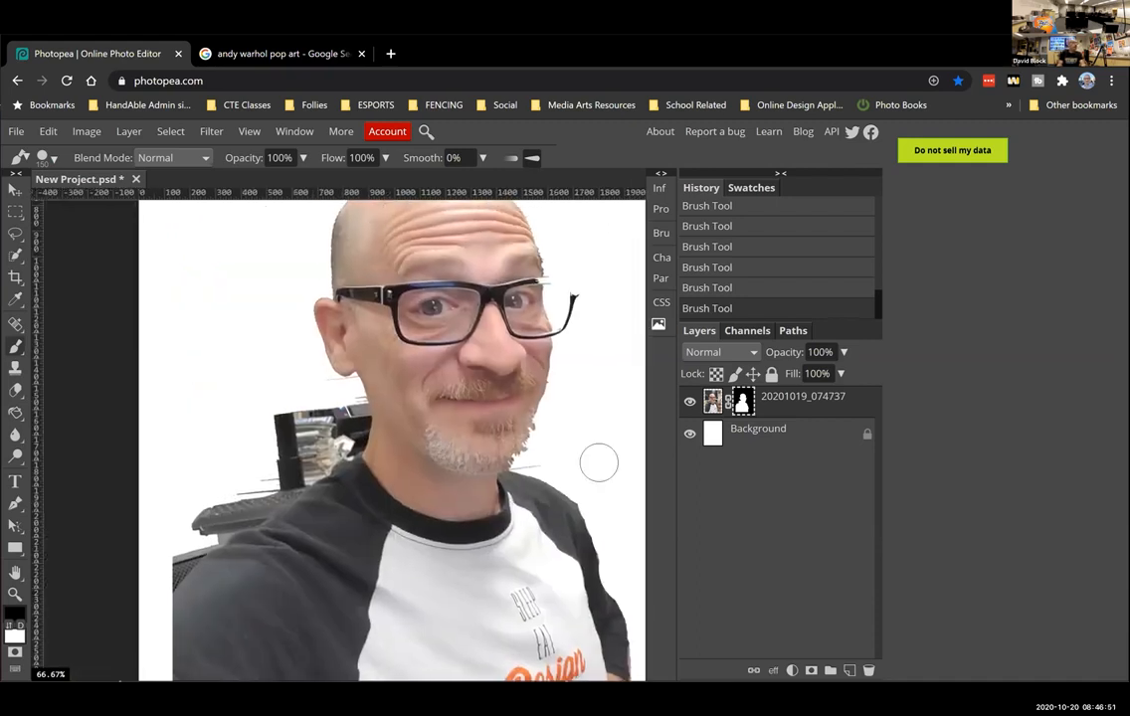
key(bracketleft)
key(bracketleft)
key(bracketleft)
key(bracketleft)
key(bracketleft)
key(bracketleft)
key(bracketleft)
drag(537, 465, 521, 466)
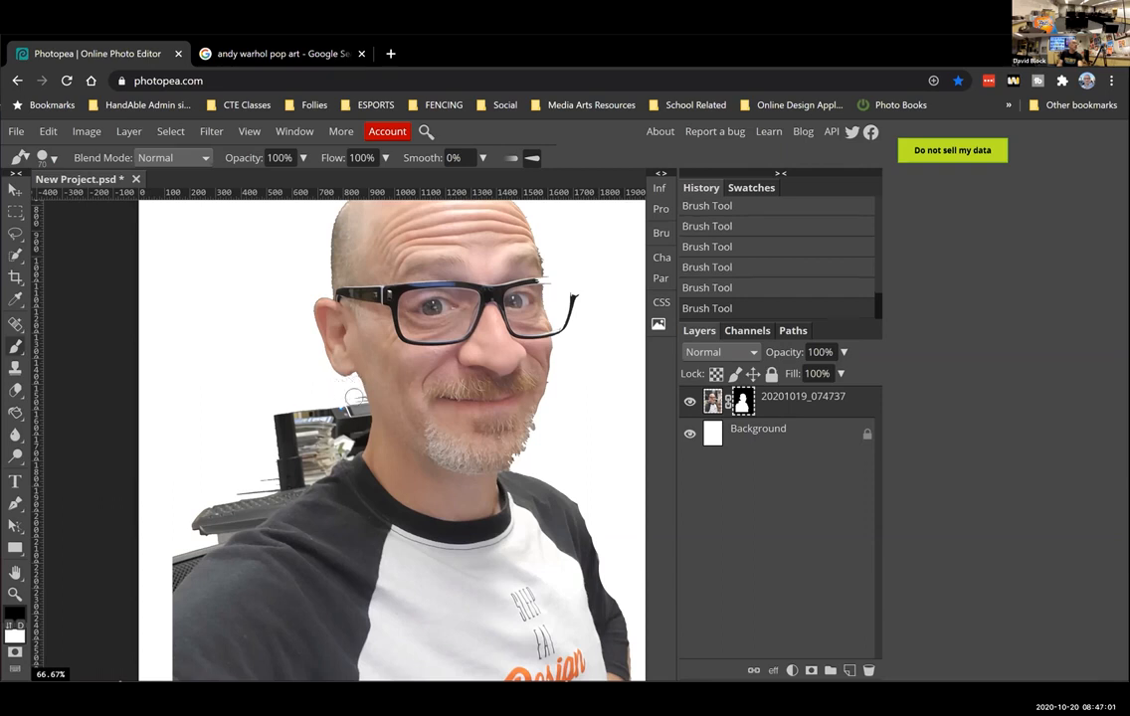
mouse_move(352, 395)
mouse_down()
mouse_move(346, 450)
mouse_move(313, 477)
mouse_move(143, 593)
mouse_move(169, 543)
mouse_move(247, 478)
mouse_move(210, 523)
mouse_move(173, 534)
mouse_move(331, 436)
mouse_move(334, 414)
mouse_move(293, 410)
mouse_move(279, 441)
mouse_move(312, 430)
mouse_up()
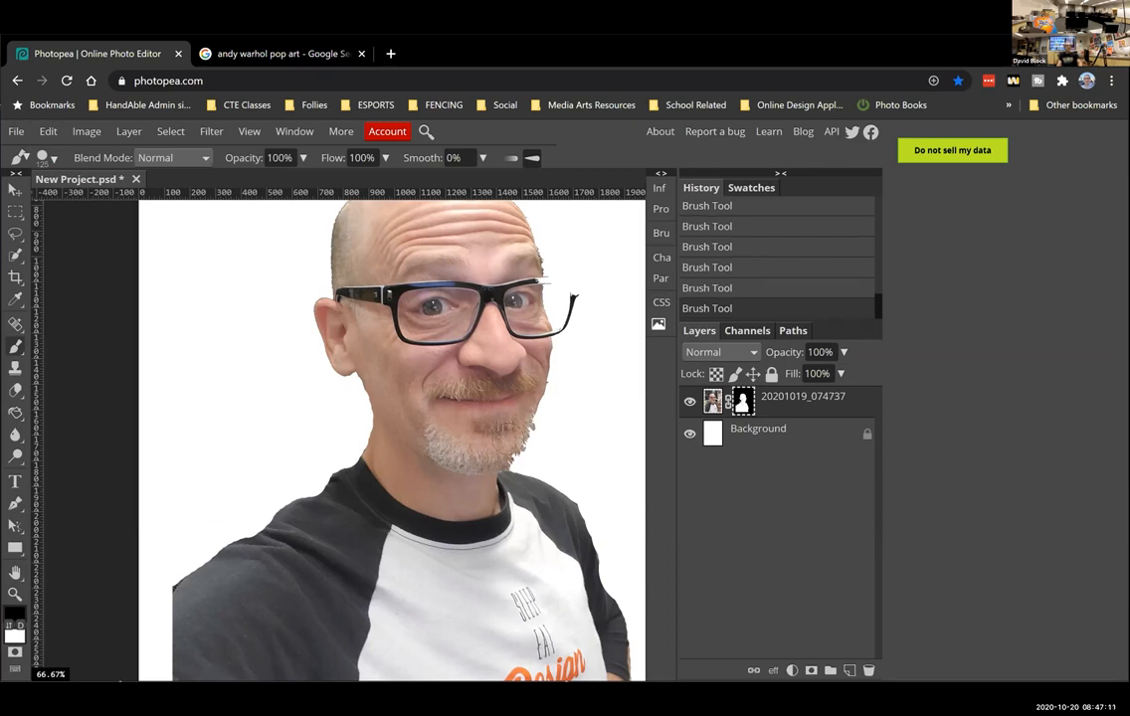
Step: Restore the beard's jagged outer edge with white on the mask and hide the surplus background beside it with black, refining down to 35 px
click(9, 626)
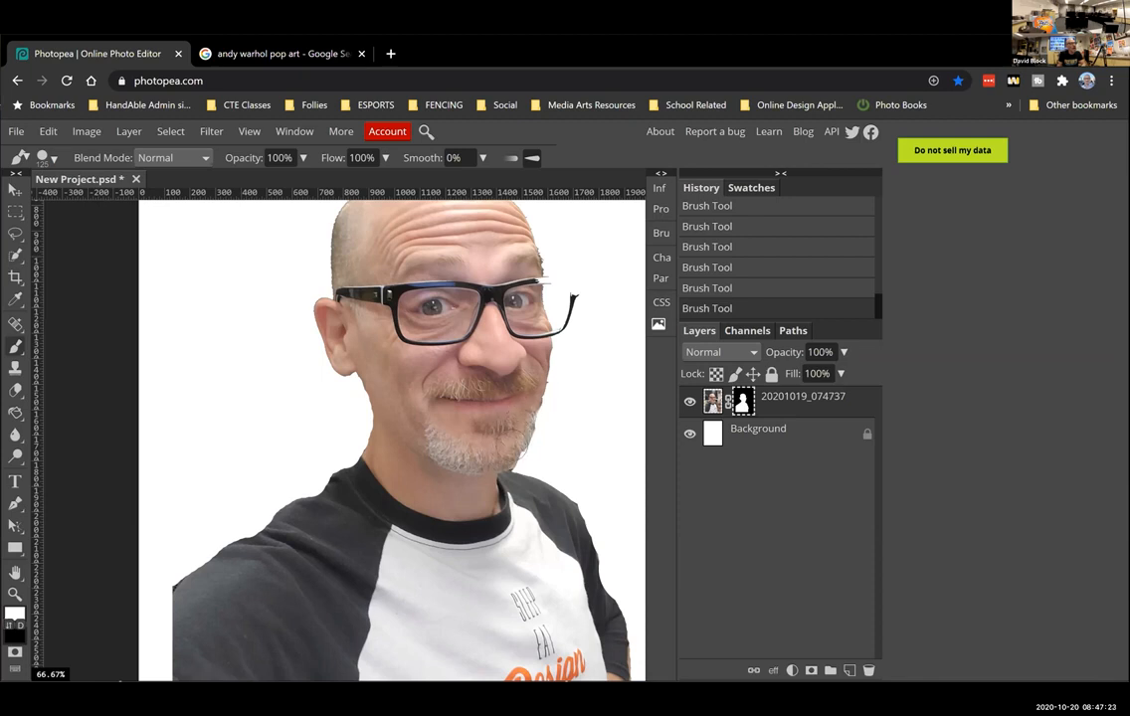
mouse_move(505, 459)
mouse_down()
mouse_move(523, 446)
mouse_move(532, 385)
mouse_up()
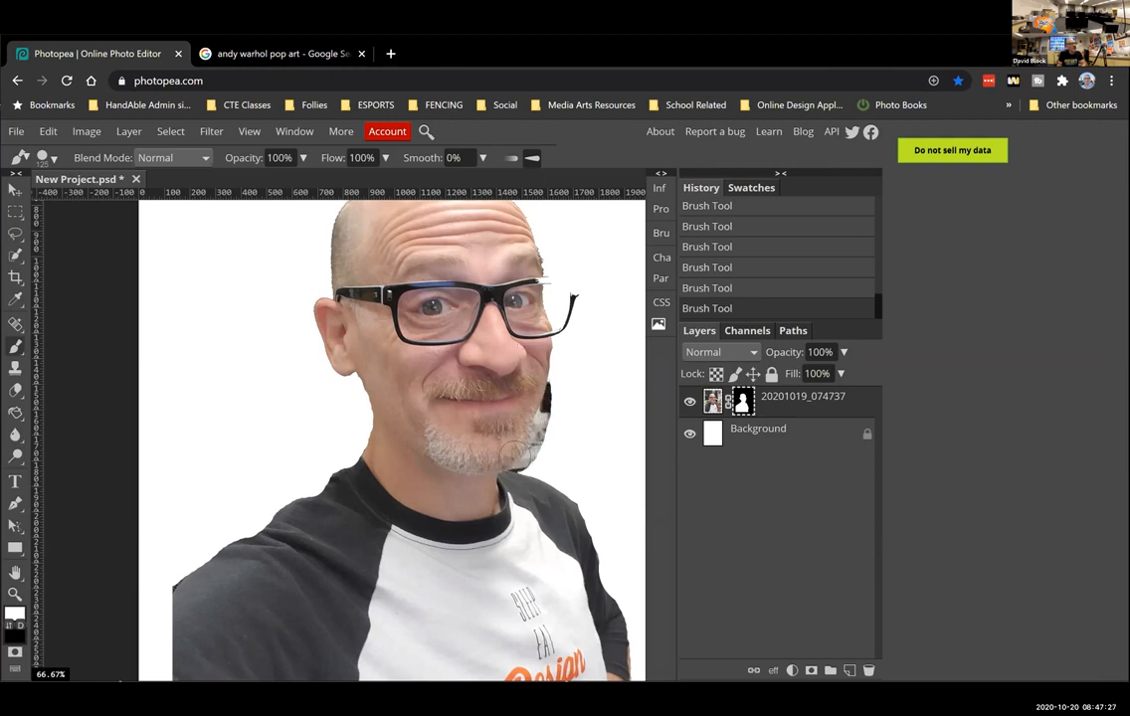
click(10, 626)
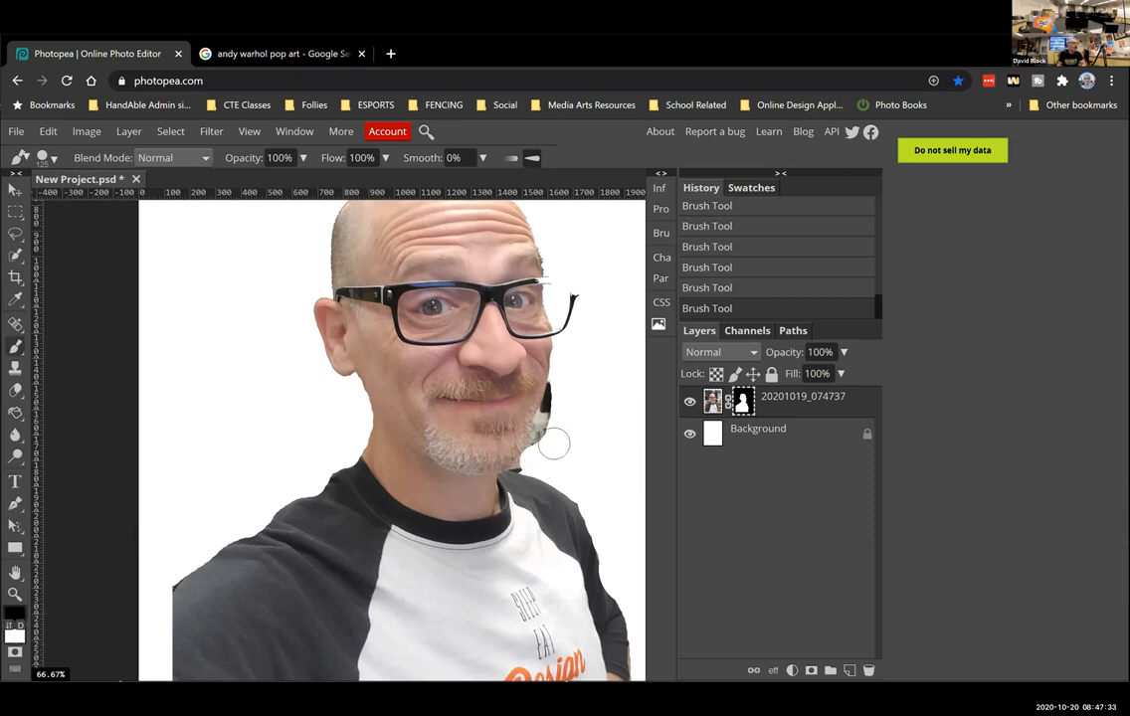
drag(546, 451, 566, 377)
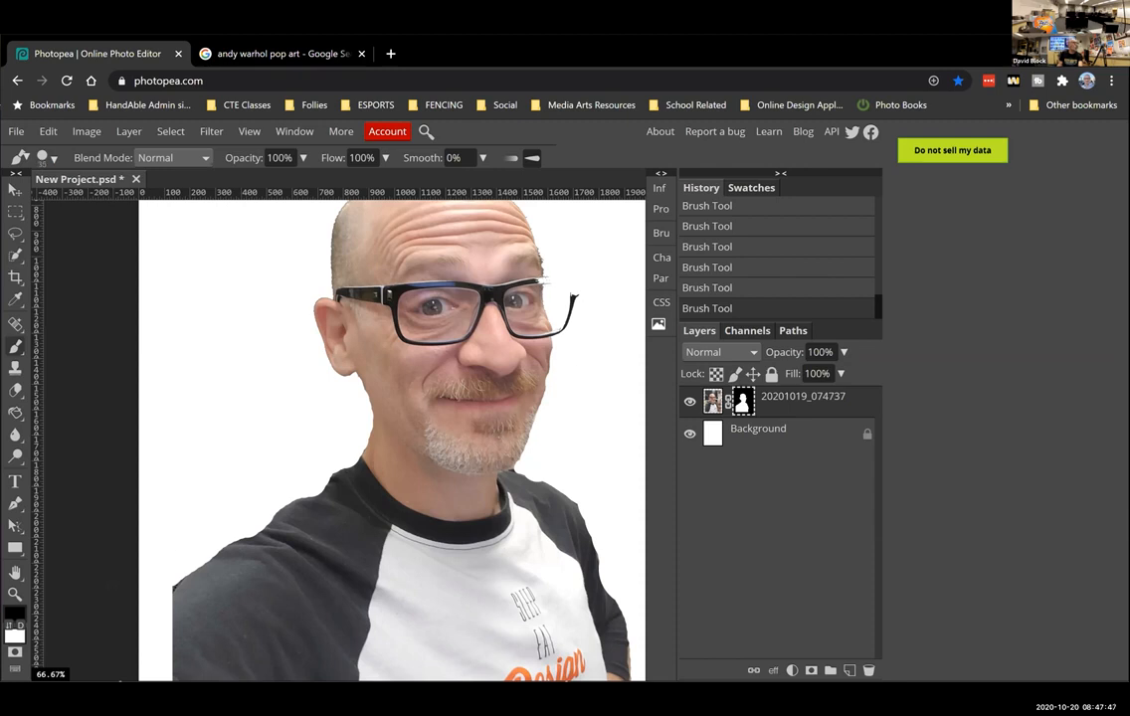
Step: Restore the missing outer rim and lens of the glasses with white on the mask, using brushes of 70 and 90 px
click(9, 625)
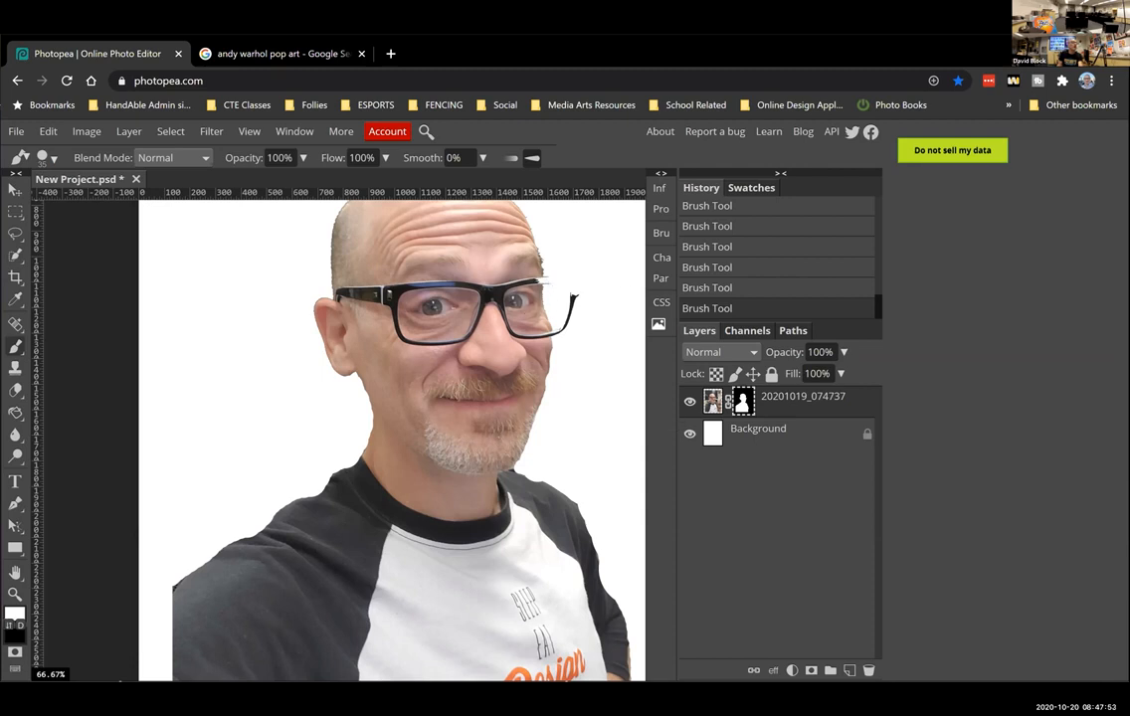
drag(554, 284, 568, 296)
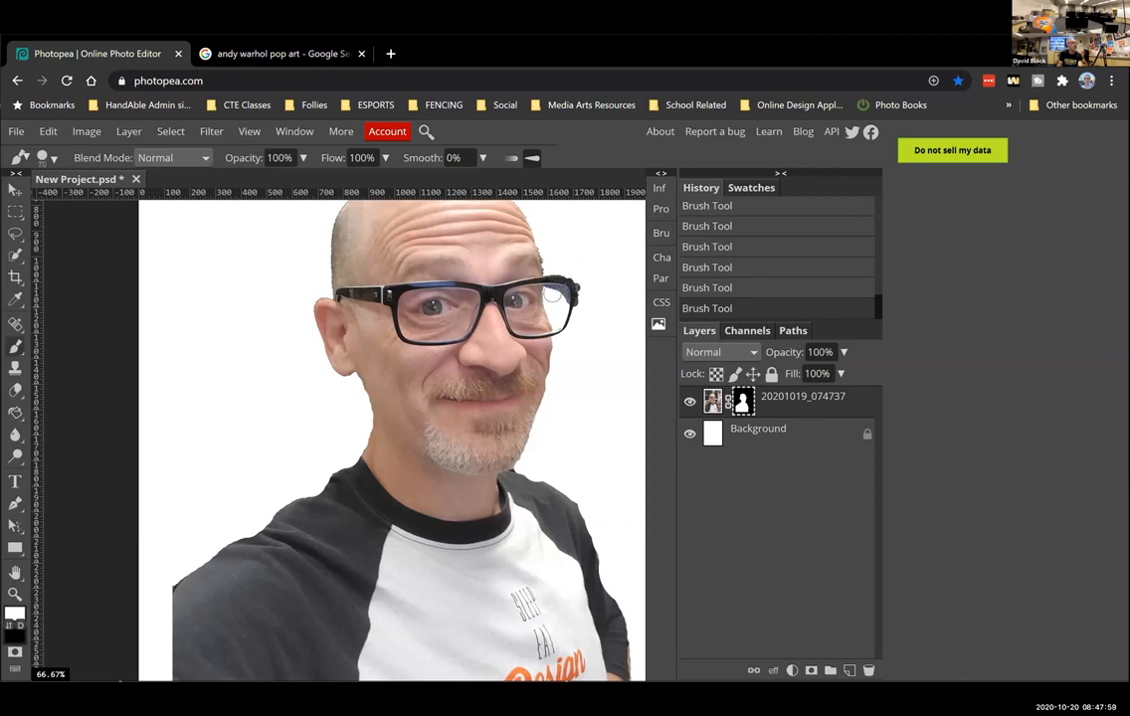
mouse_move(552, 295)
mouse_down()
mouse_move(557, 333)
mouse_move(571, 271)
mouse_move(554, 271)
mouse_up()
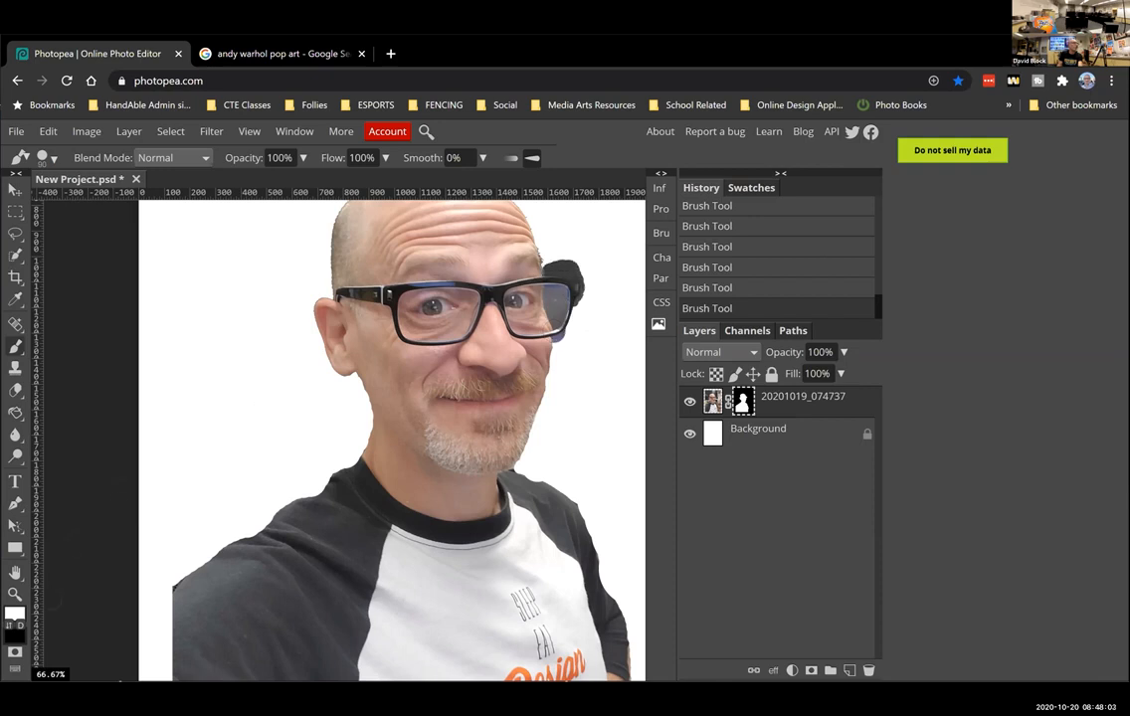
Step: Hide the surplus dark background around the glasses' outer corner with black on the mask, and touch up the frame with white
click(8, 625)
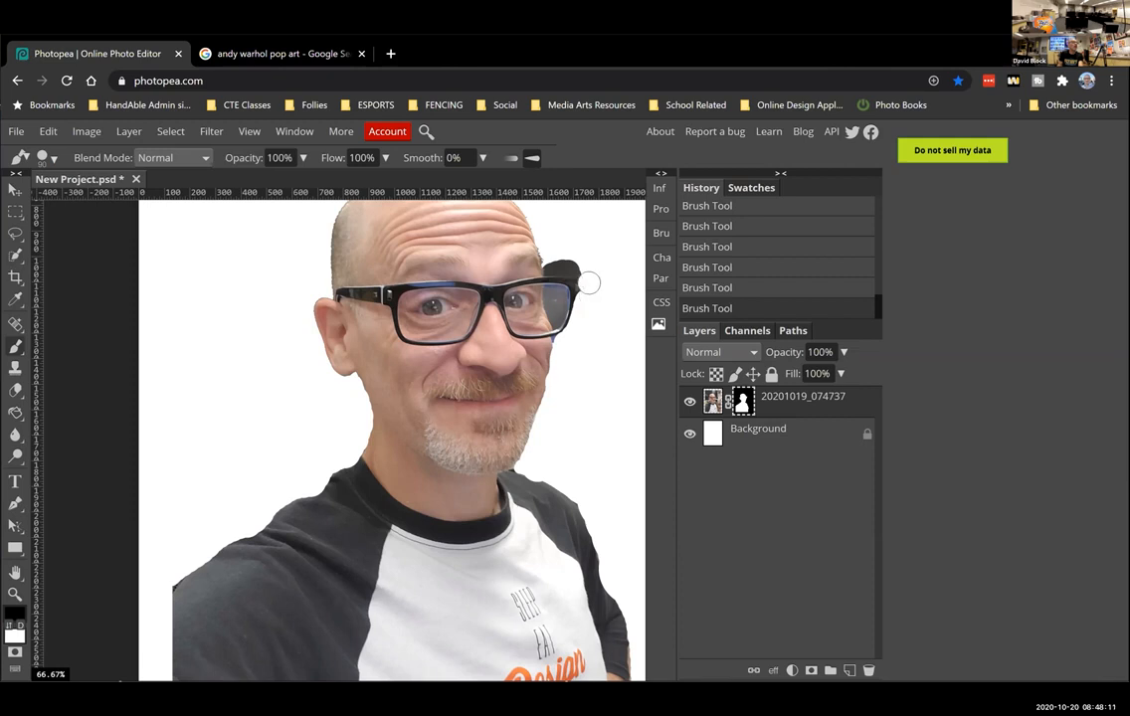
drag(580, 267, 565, 260)
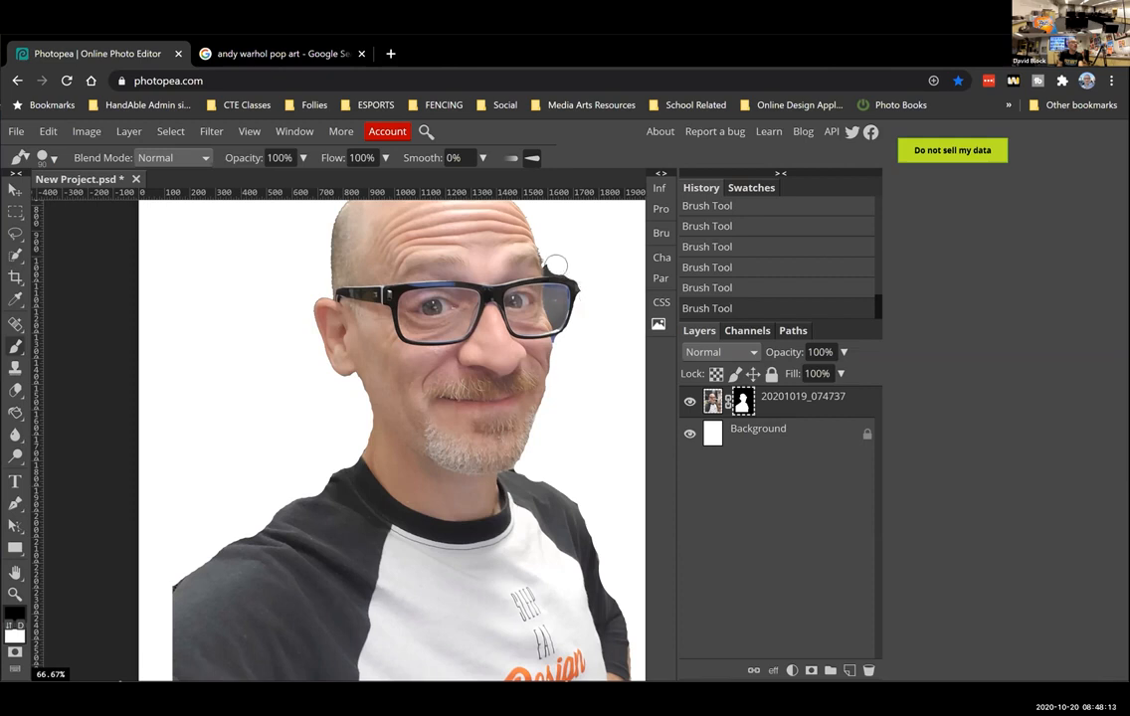
drag(553, 265, 563, 268)
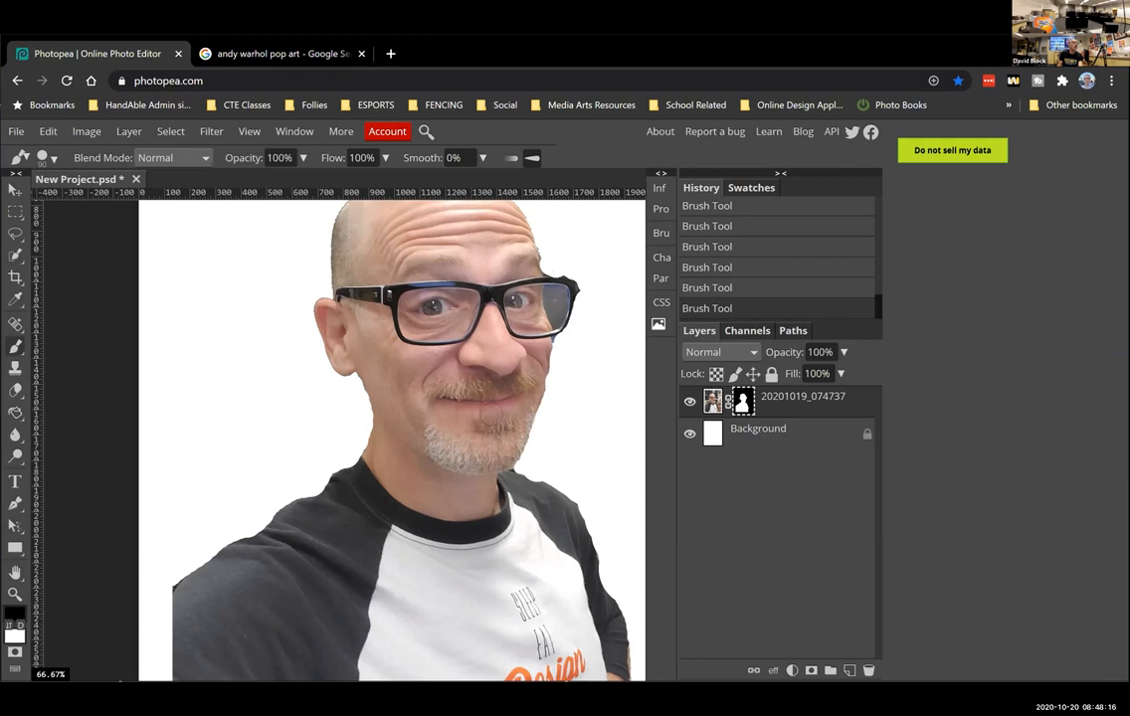
click(9, 623)
drag(558, 271, 572, 281)
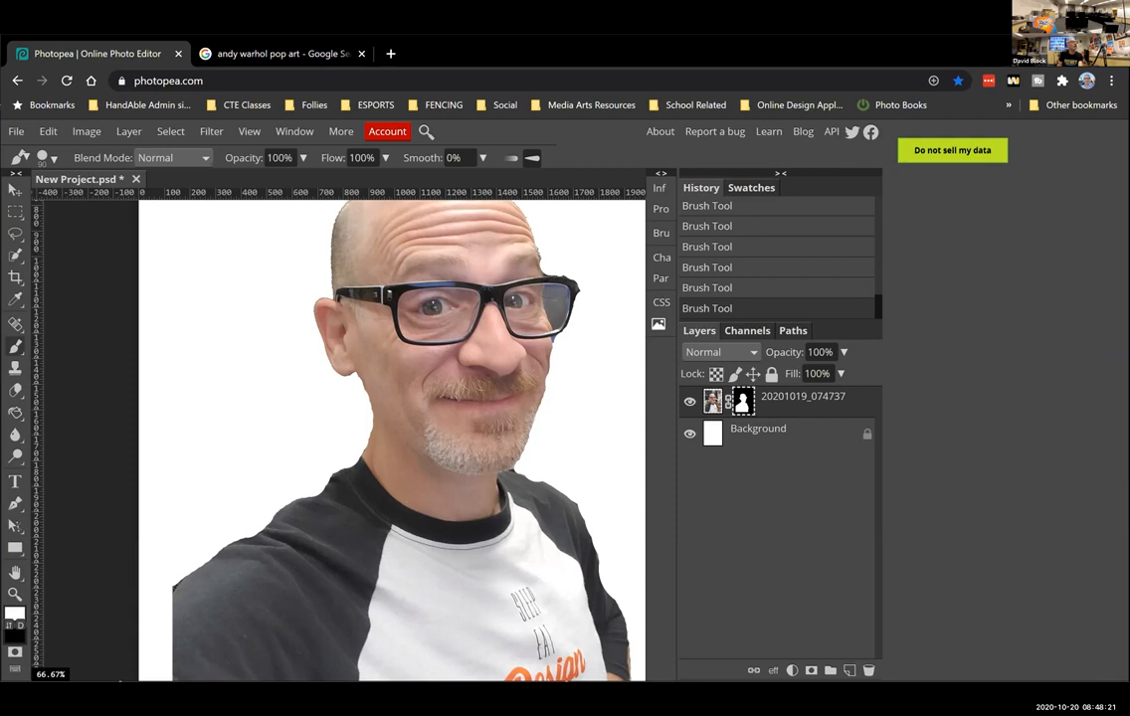
Step: Move the masked portrait sideways and up to roughly the middle of the page
key(ctrl+minus)
key(ctrl+minus)
key(ctrl+minus)
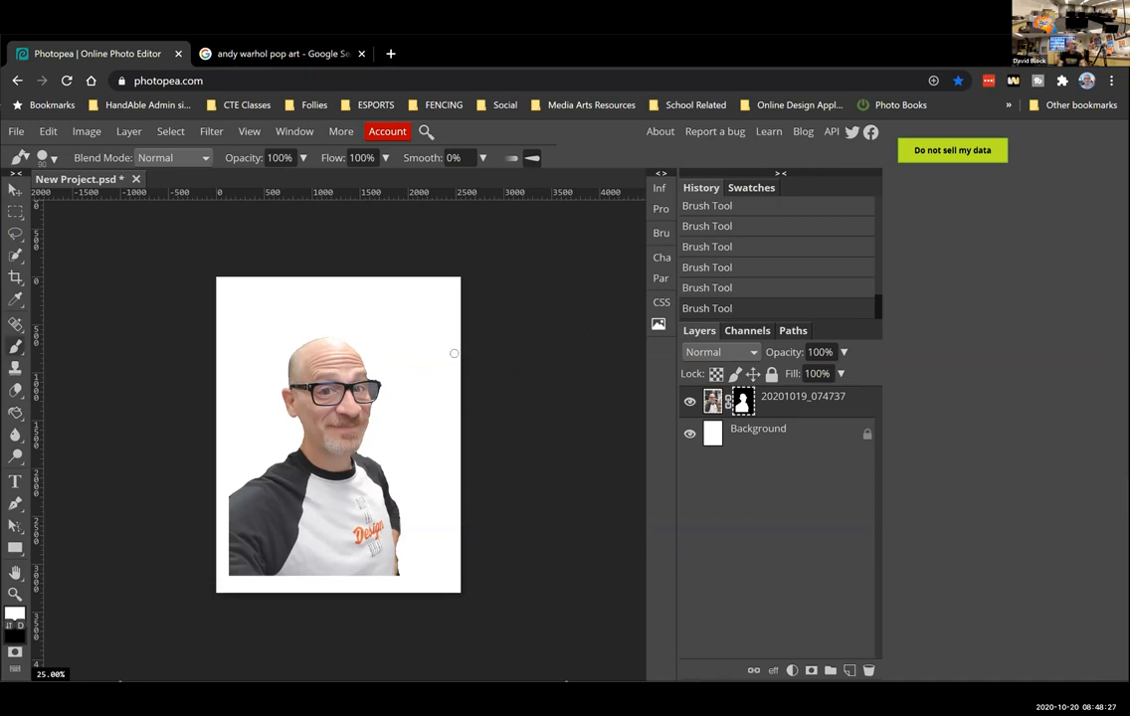
click(15, 191)
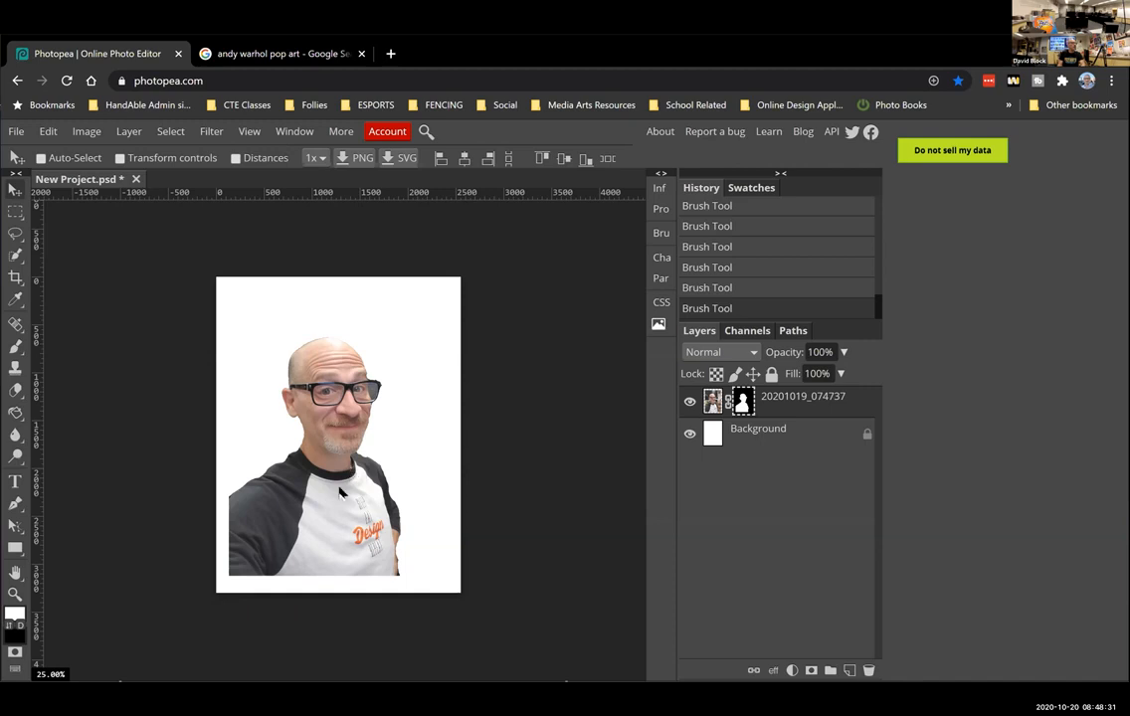
drag(315, 495, 333, 497)
key(ctrl)
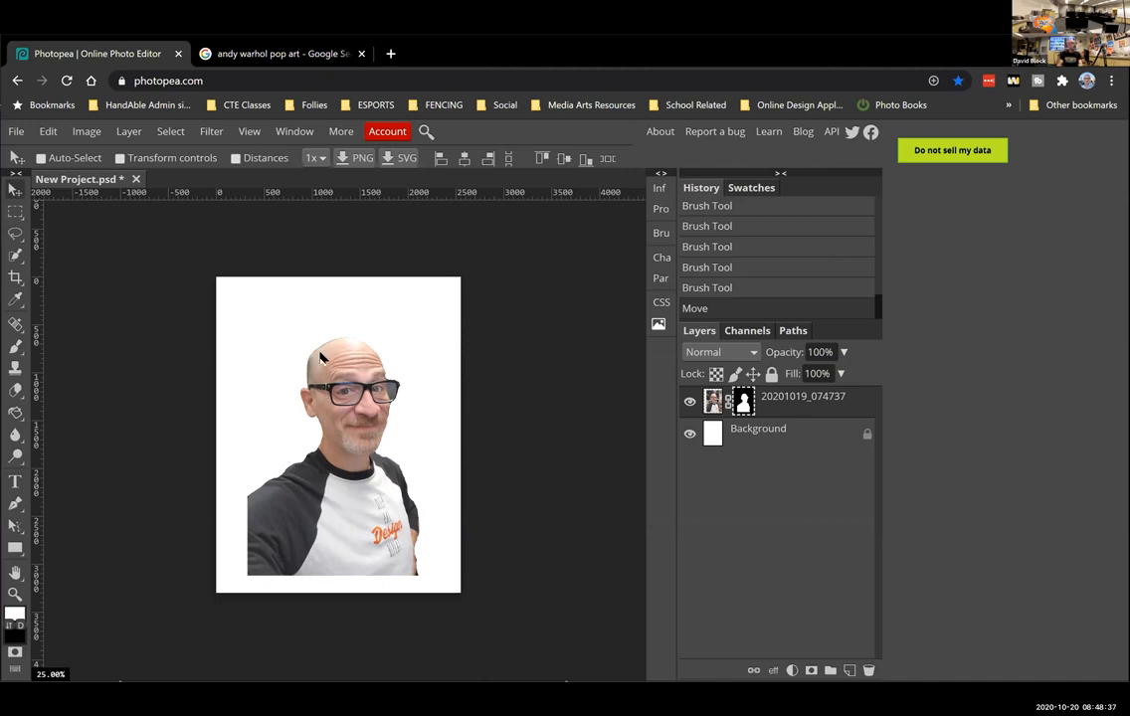
drag(340, 501, 343, 462)
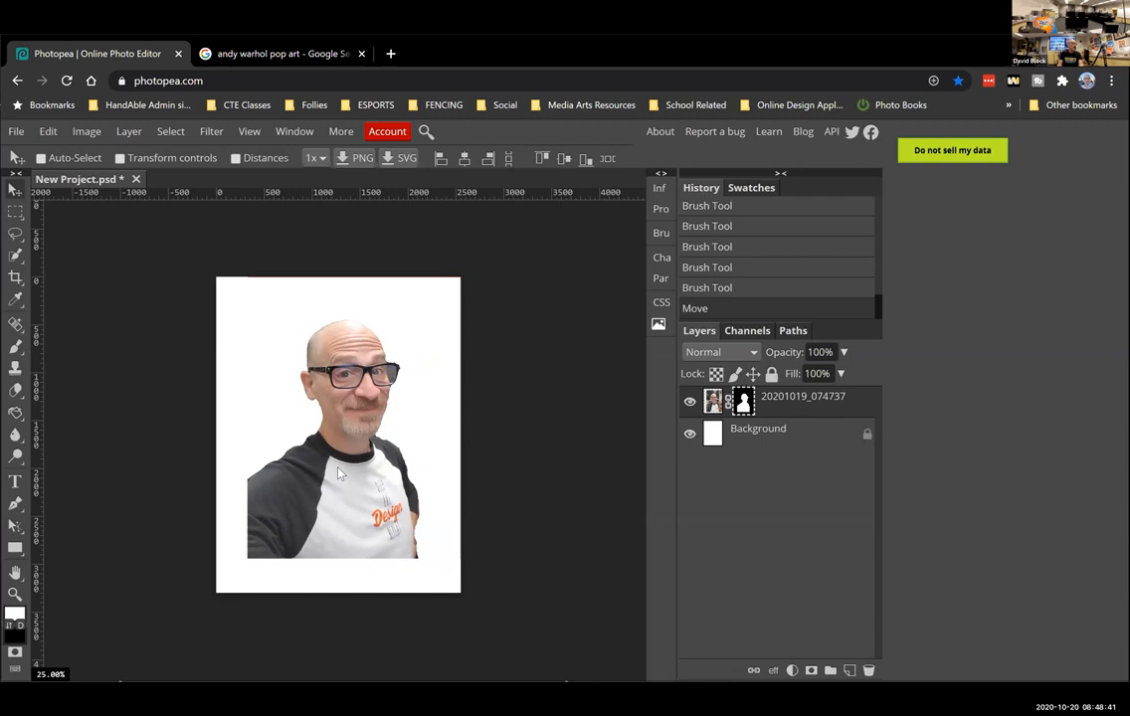
Step: Scale the masked portrait proportionally to 64.48% and move it near the page's lower-left corner
click(121, 158)
drag(461, 274, 411, 341)
mouse_move(395, 387)
mouse_down()
mouse_move(347, 465)
mouse_move(383, 399)
mouse_up()
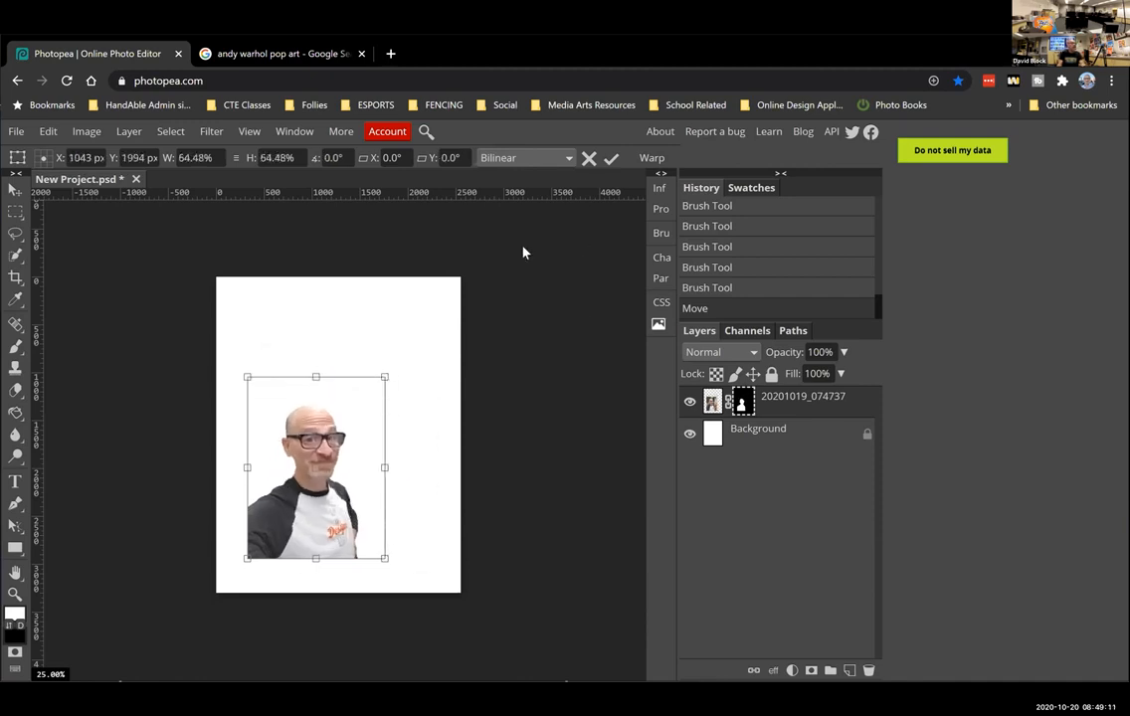
click(610, 160)
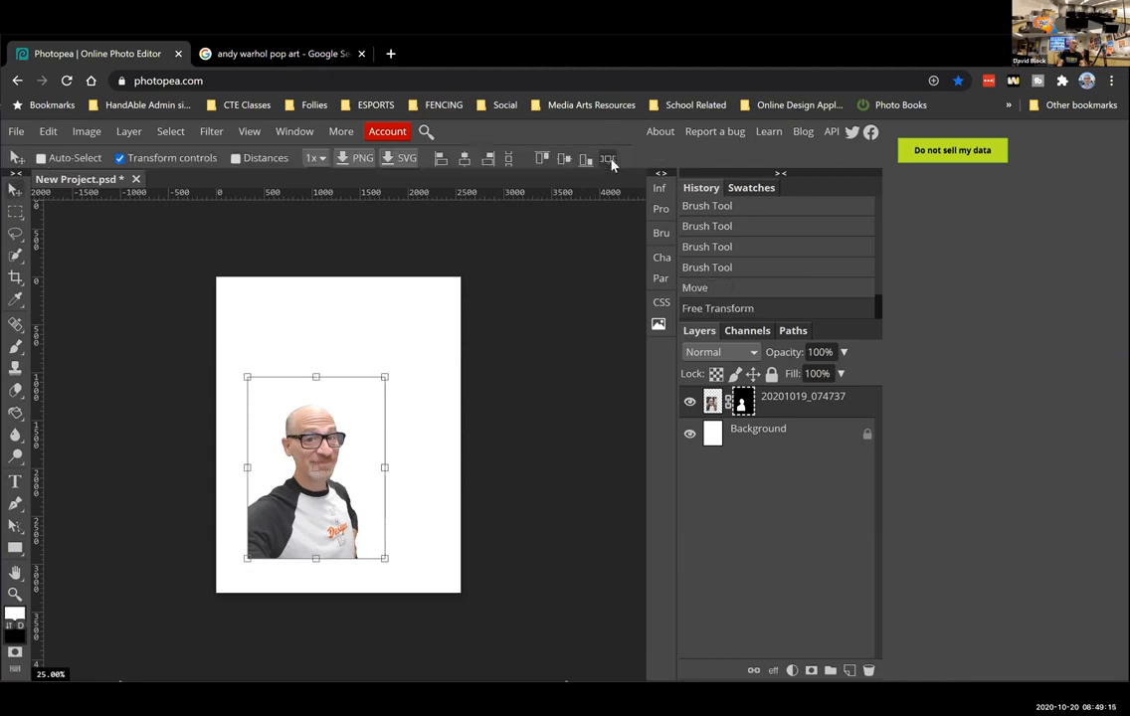
click(119, 157)
mouse_move(314, 442)
mouse_down()
mouse_move(291, 459)
mouse_move(301, 458)
mouse_up()
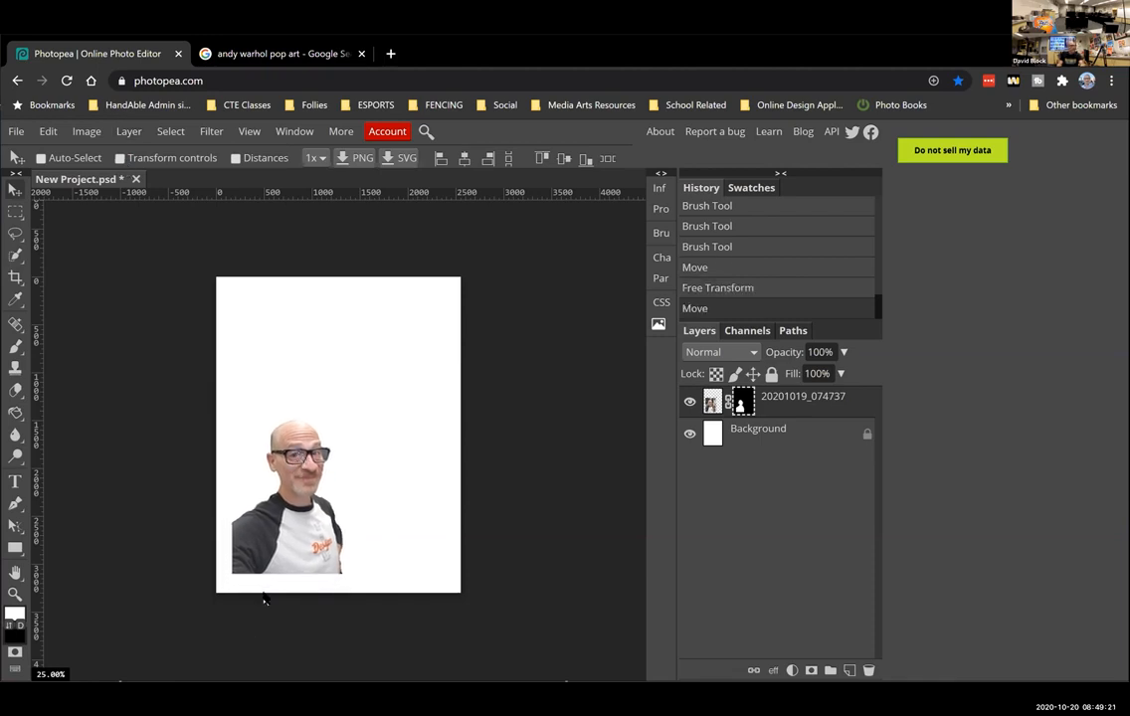
Step: Apply a Threshold adjustment of 129 to the photo itself rather than its mask
scroll(264, 598, up, 3)
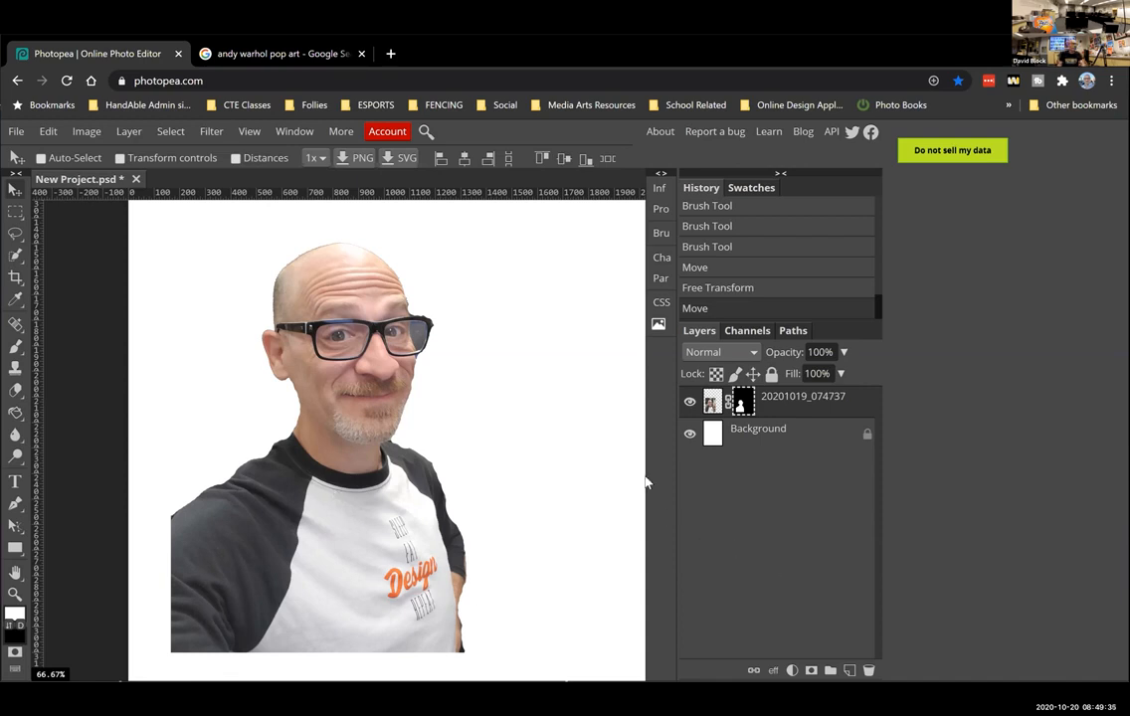
click(712, 401)
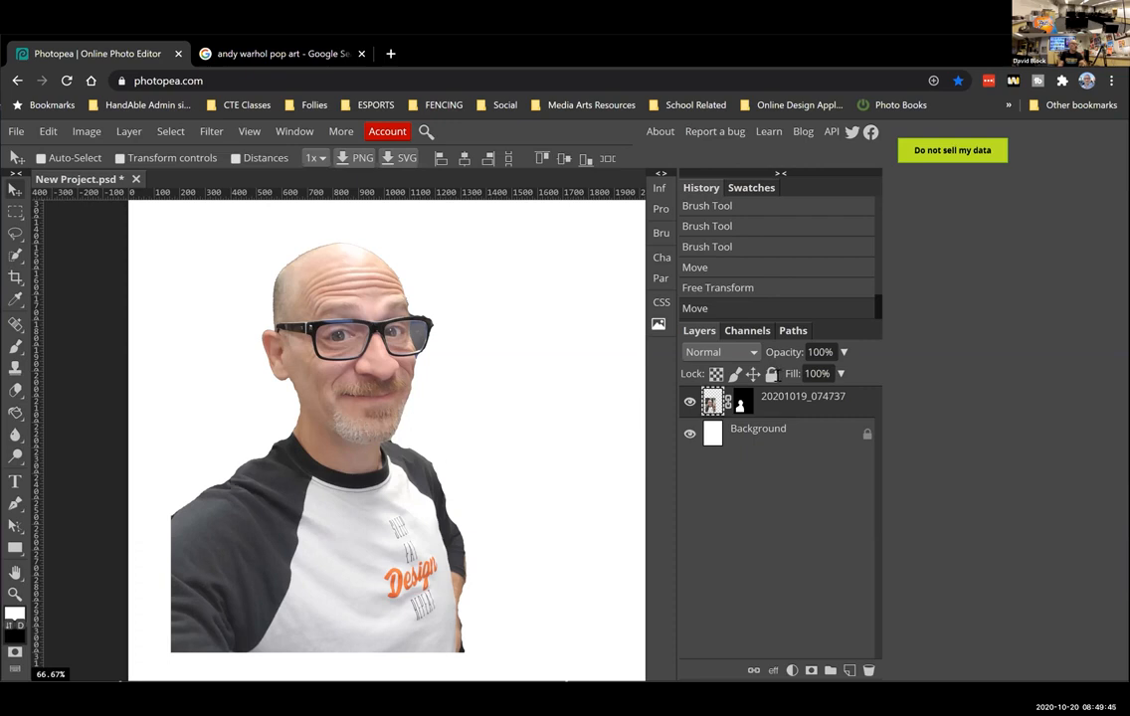
click(212, 133)
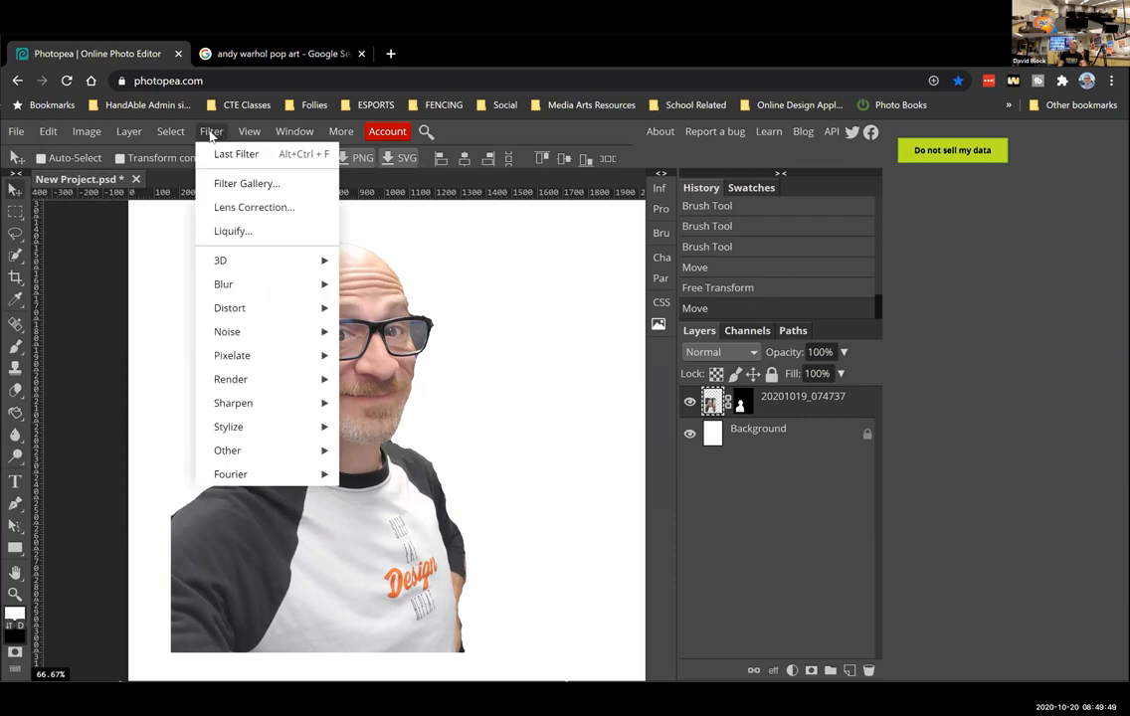
click(211, 133)
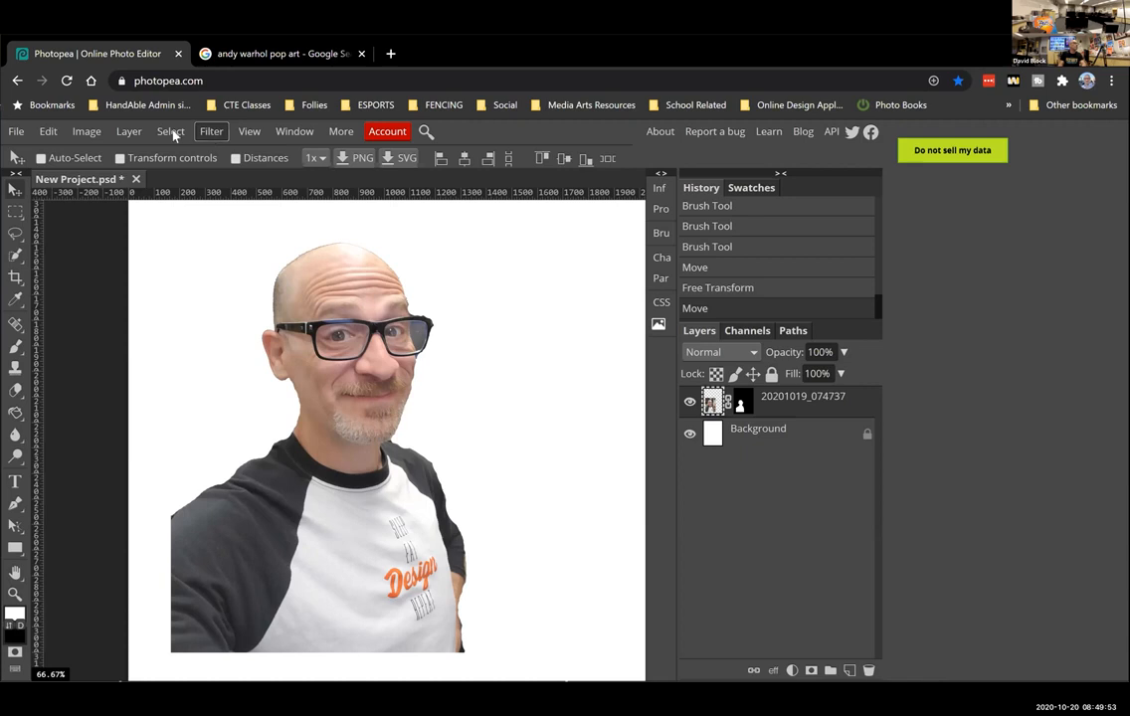
click(88, 136)
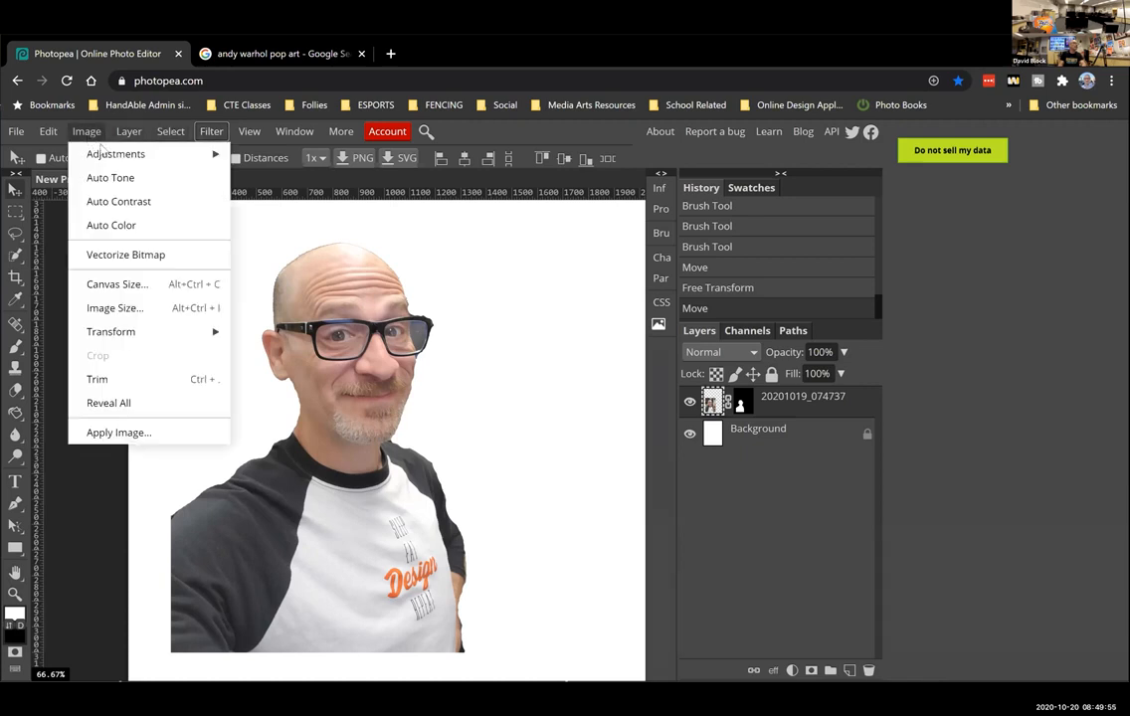
mouse_move(107, 156)
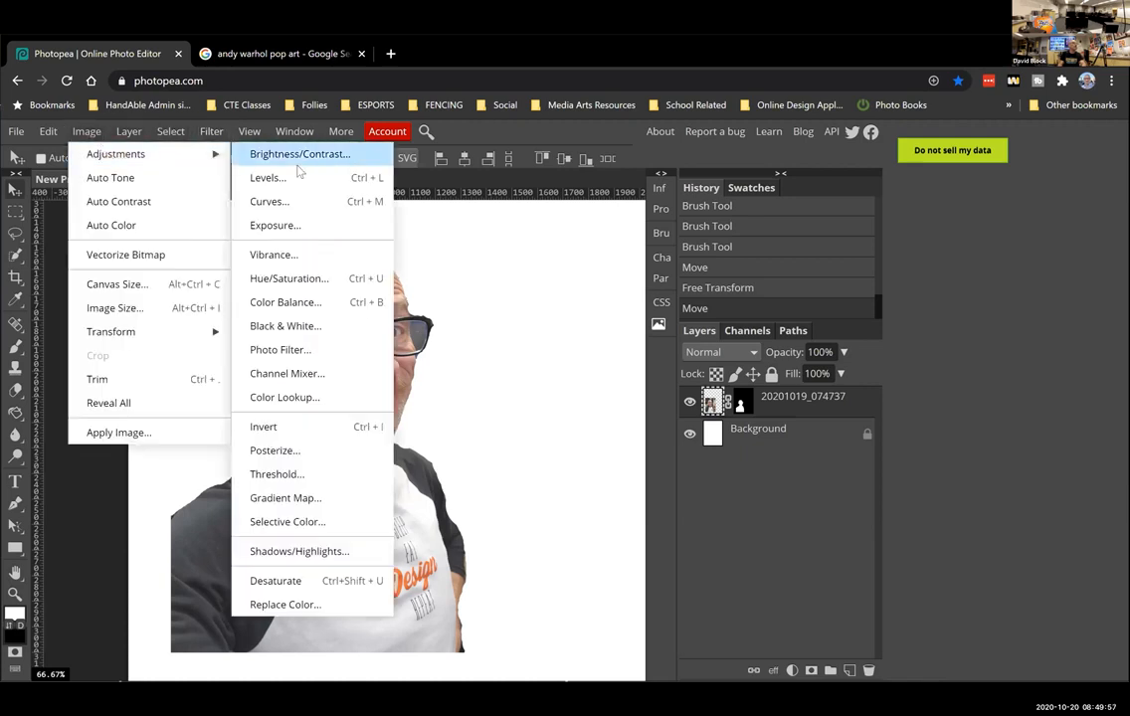
click(327, 477)
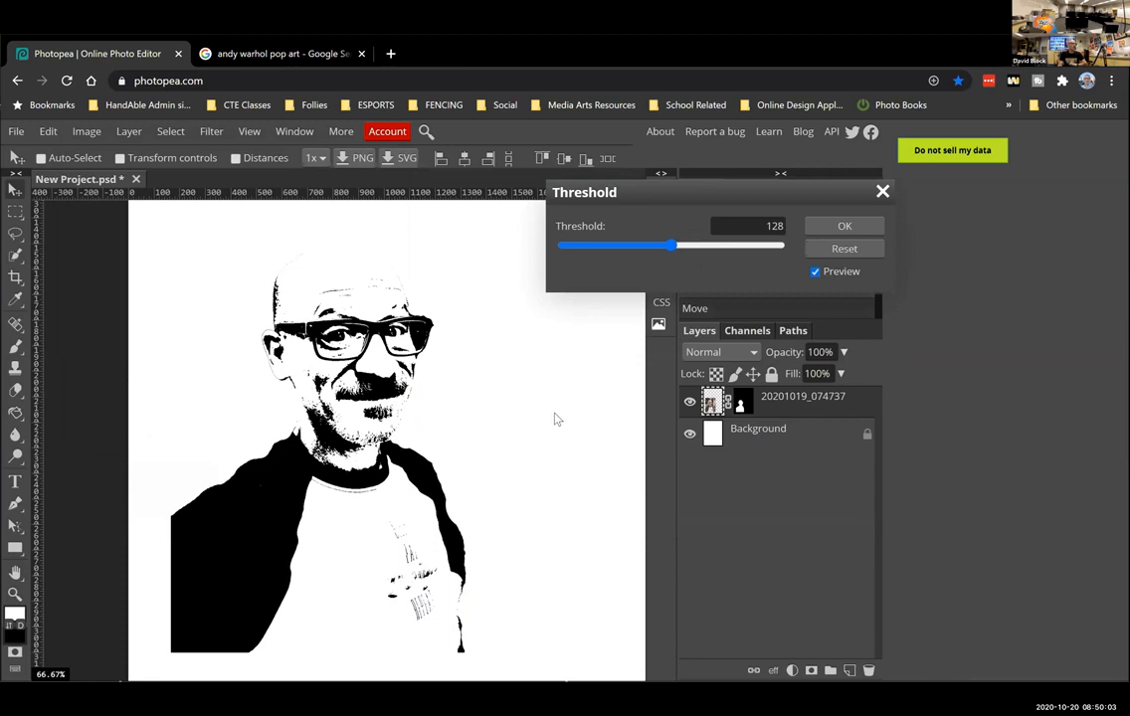
mouse_move(670, 249)
mouse_down()
mouse_move(561, 253)
mouse_move(794, 256)
mouse_move(671, 256)
mouse_up()
drag(671, 255, 671, 249)
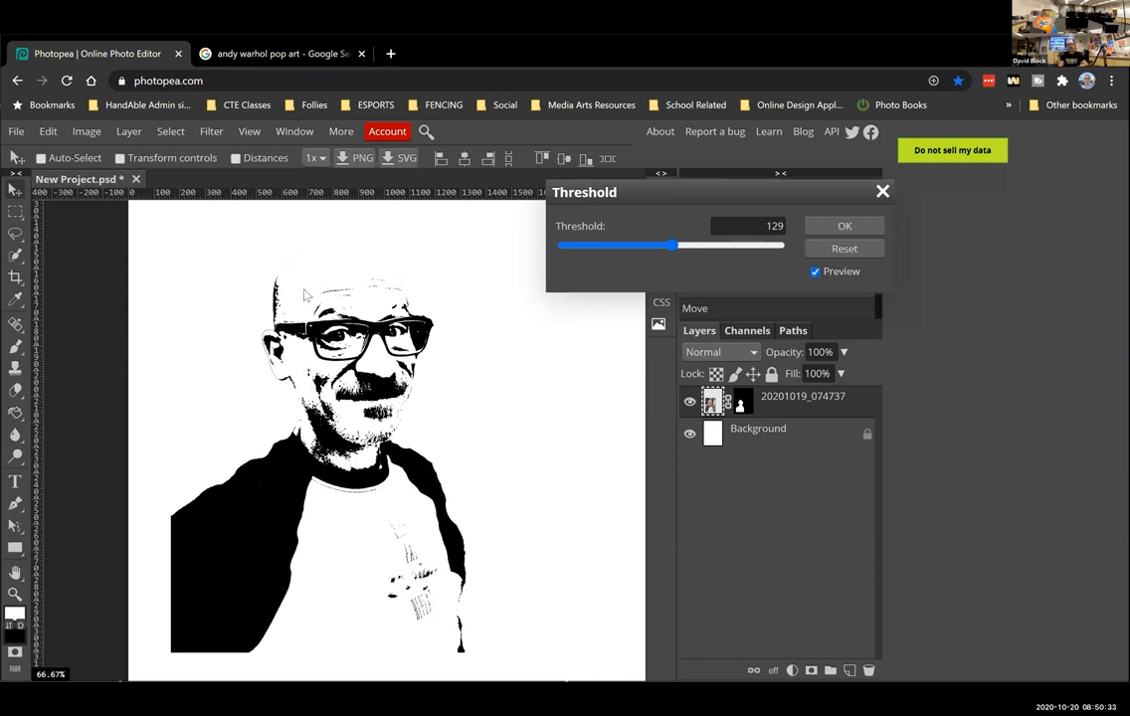
click(843, 228)
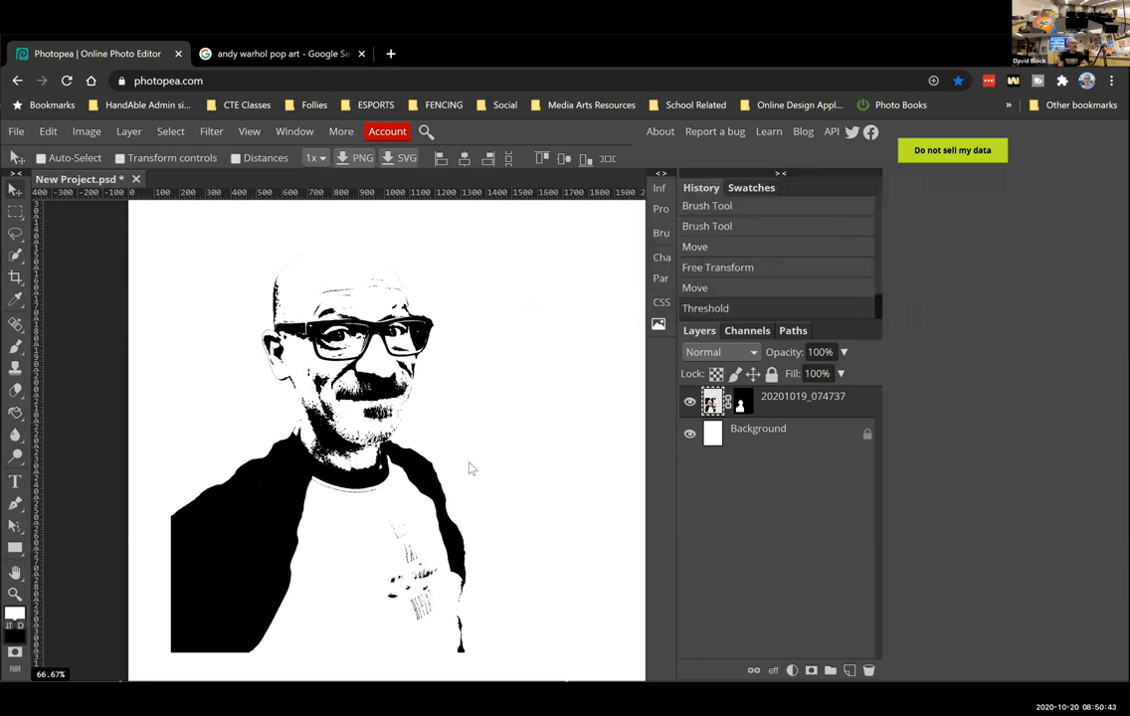
Step: Add a new empty layer directly above the Background and name it "colors"
click(739, 438)
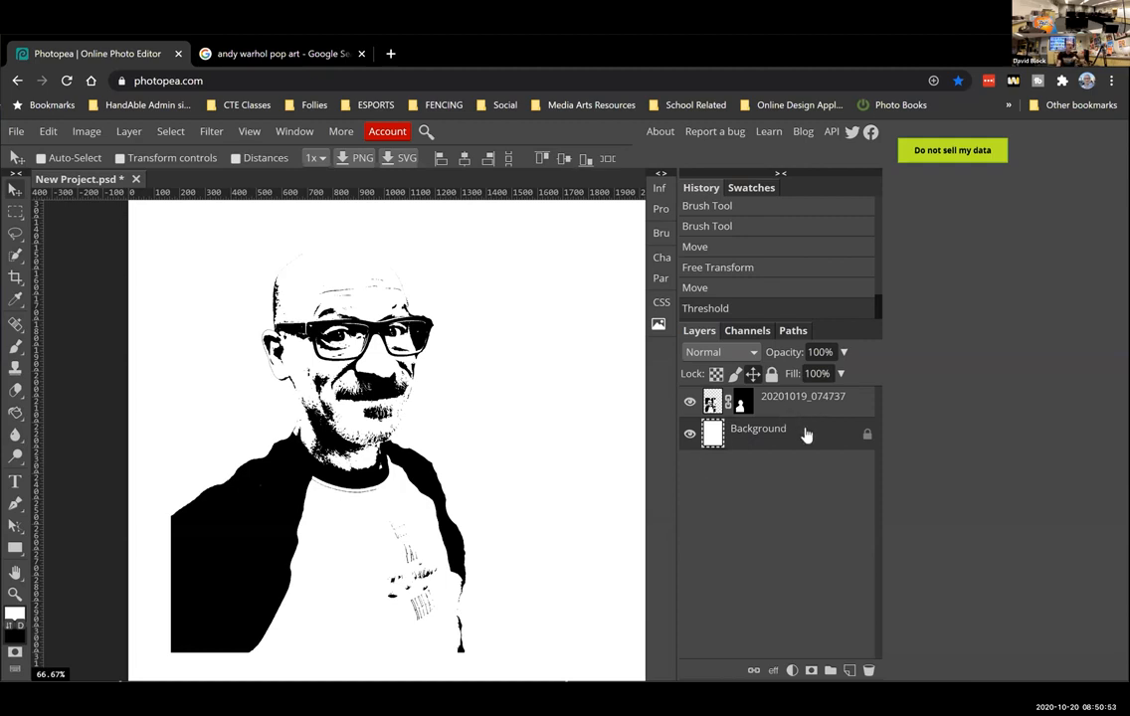
click(849, 672)
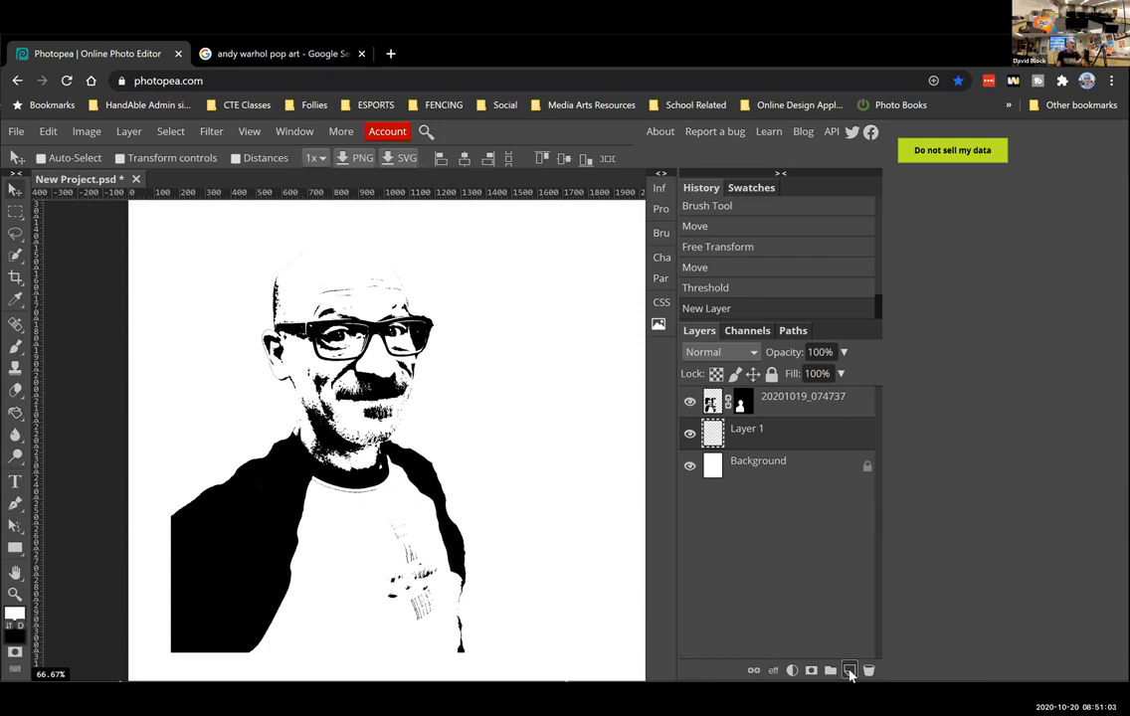
click(758, 467)
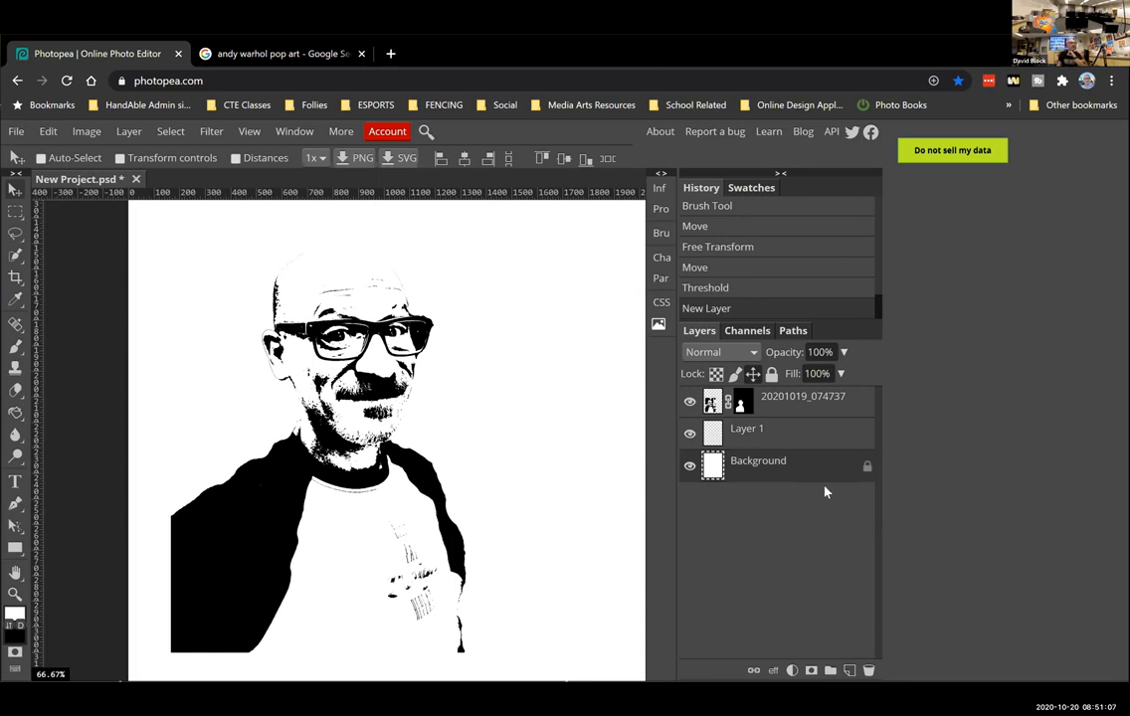
double_click(745, 434)
text(co)
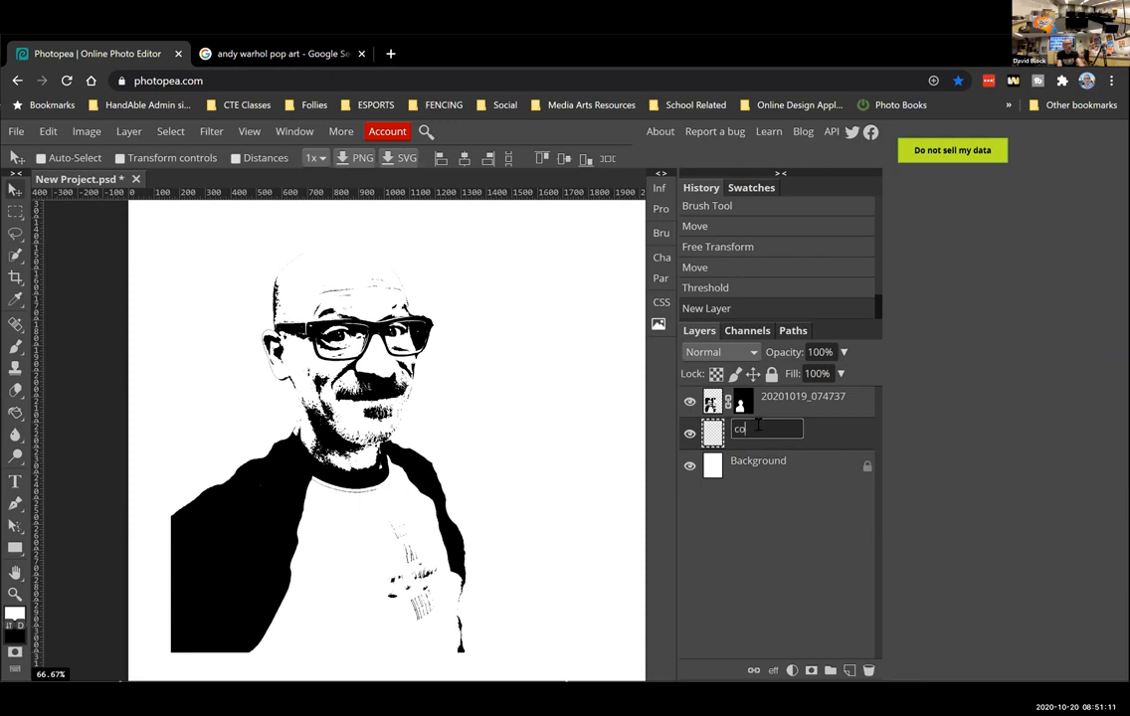
text(lors)
key(Return)
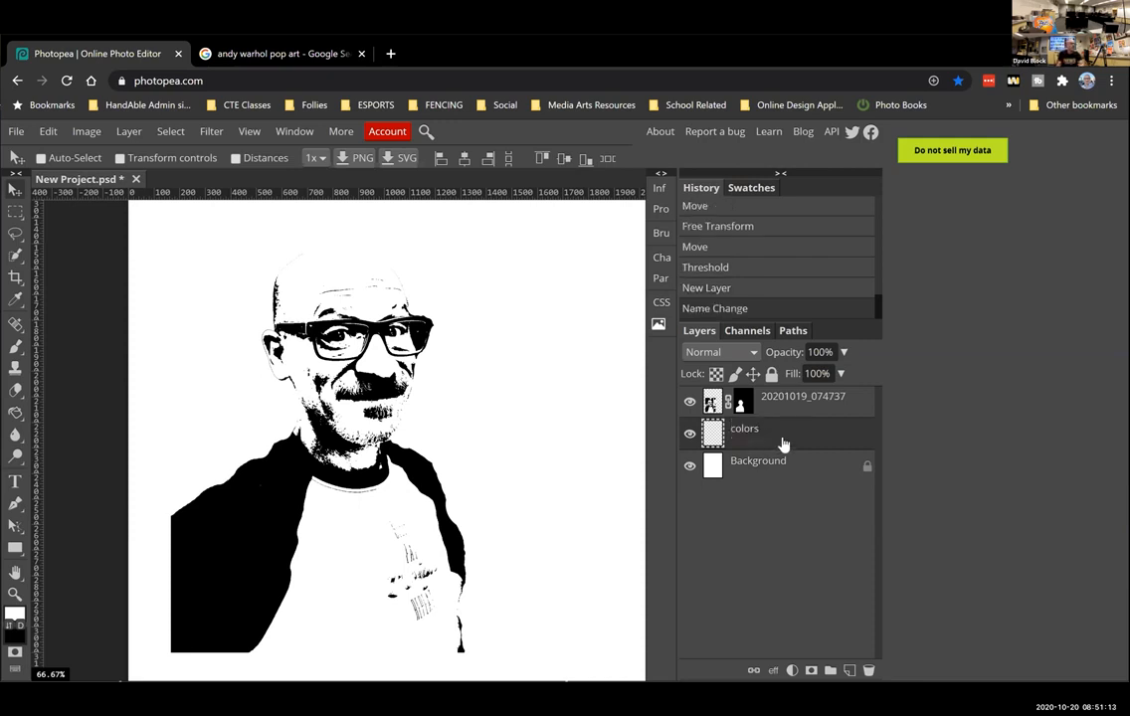
Step: Set the brush colour to green 00ff00 and paint a stroke along the upper-left edge of the head on the colors layer
click(14, 344)
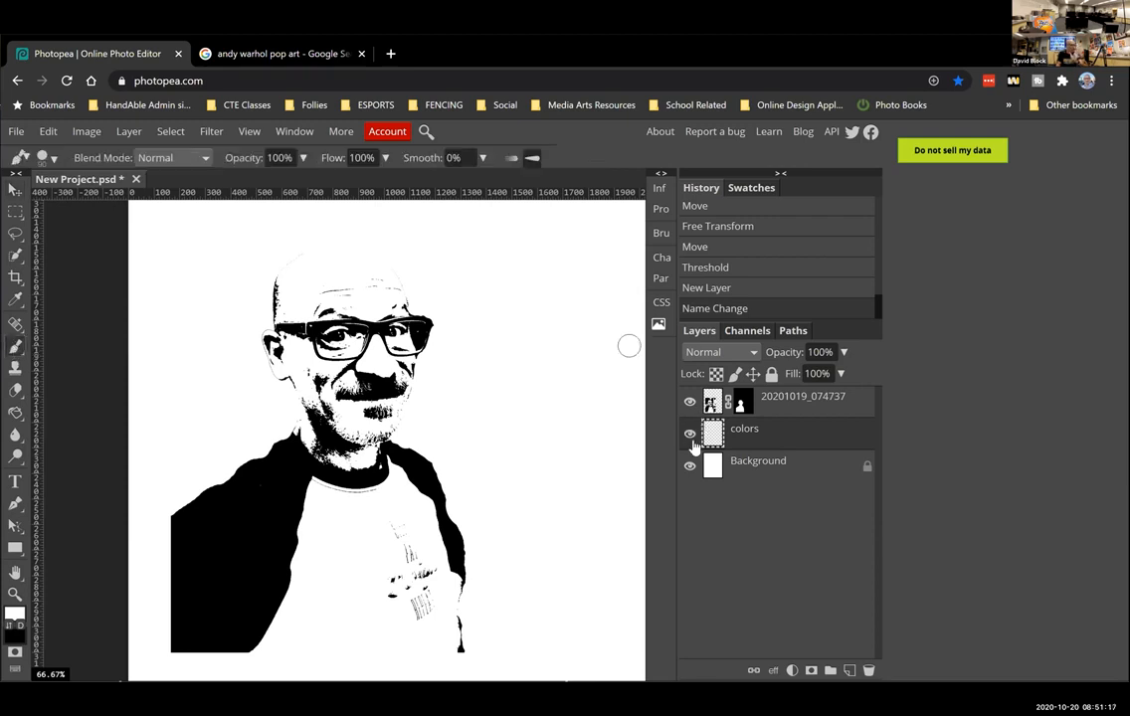
click(14, 615)
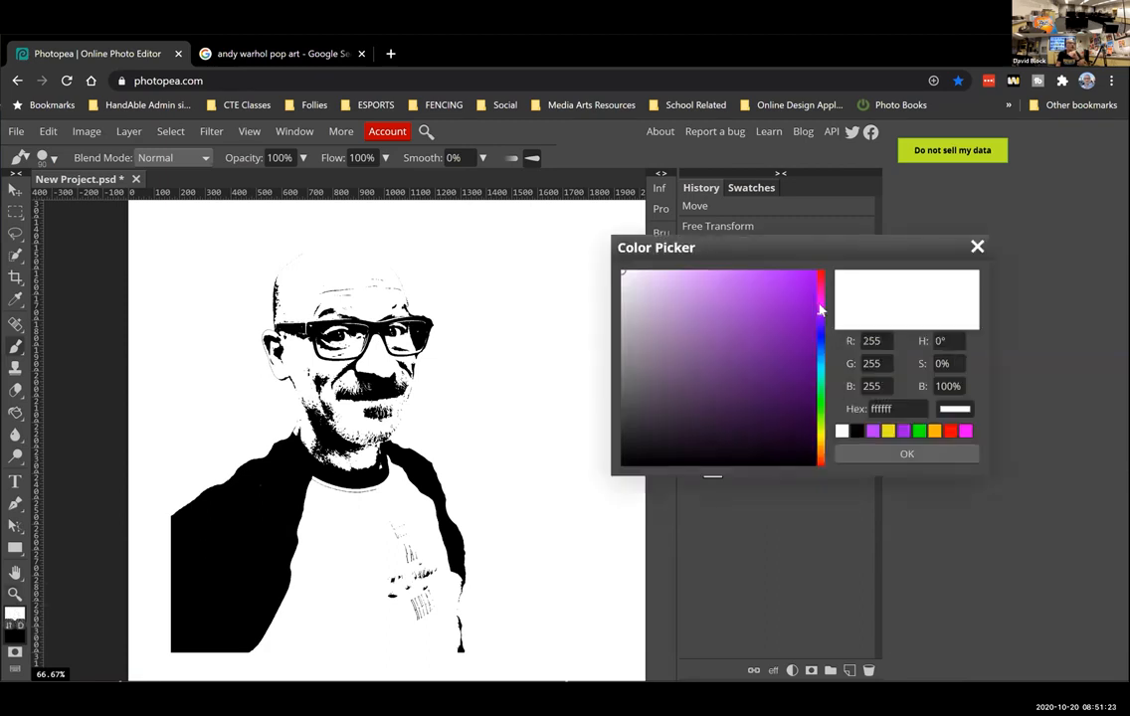
click(814, 274)
click(918, 431)
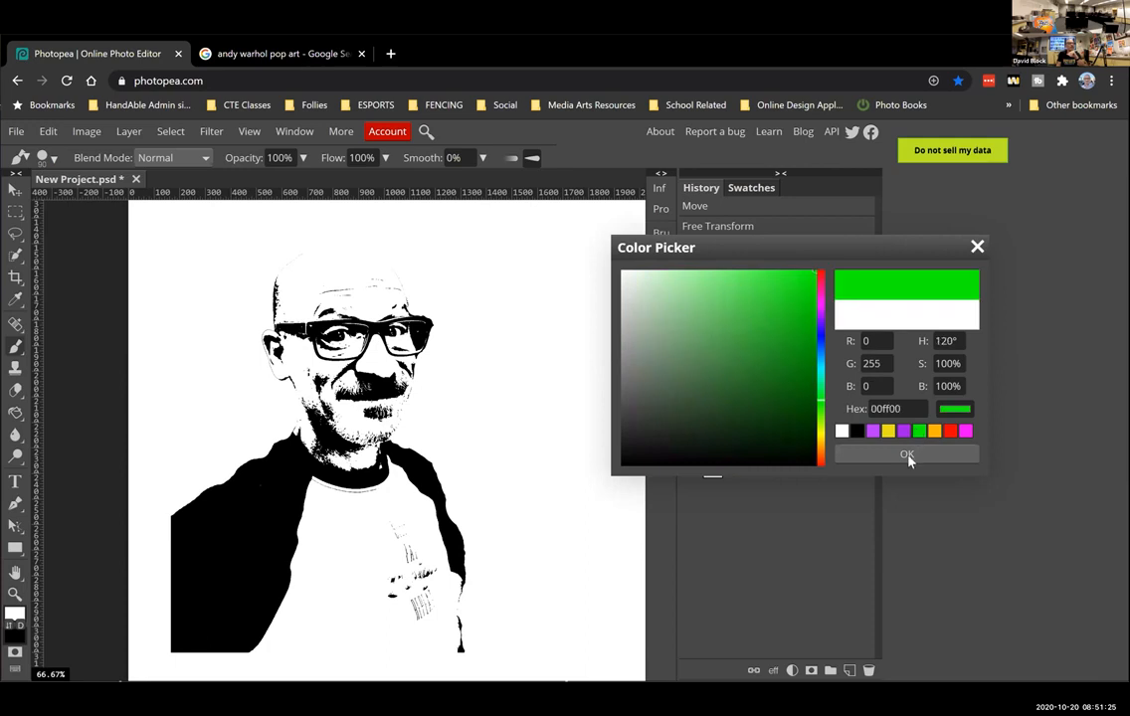
click(907, 456)
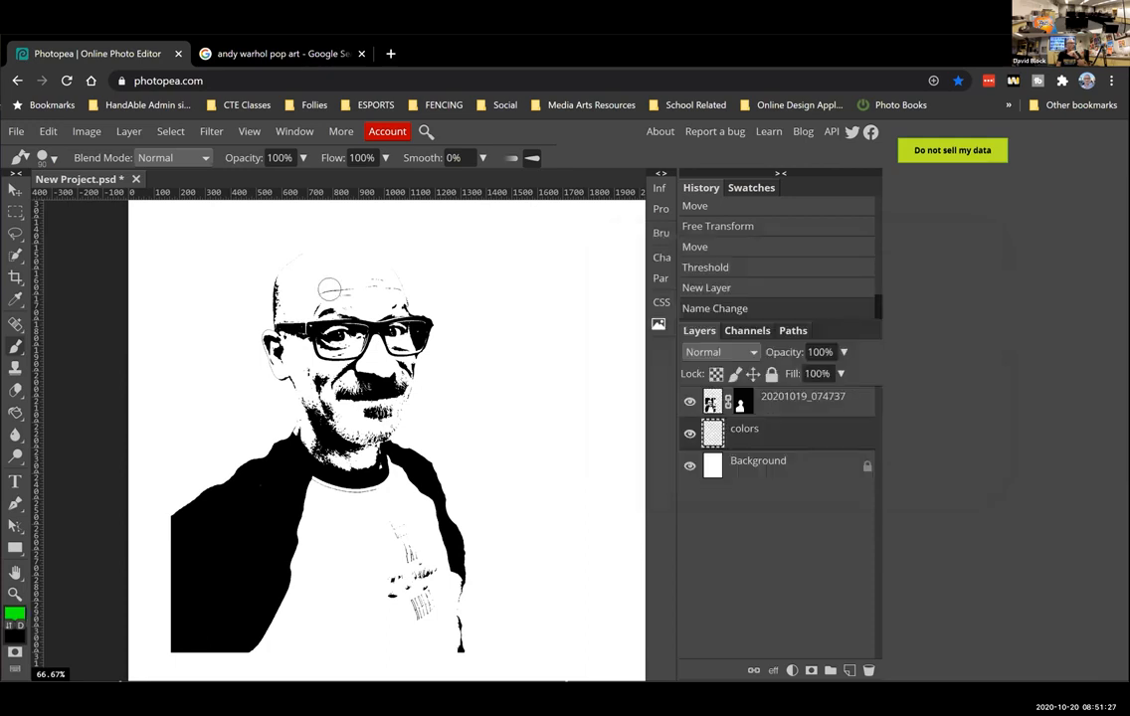
mouse_move(261, 271)
mouse_down()
mouse_move(253, 248)
mouse_move(288, 239)
mouse_move(277, 279)
mouse_move(376, 312)
mouse_move(355, 307)
mouse_up()
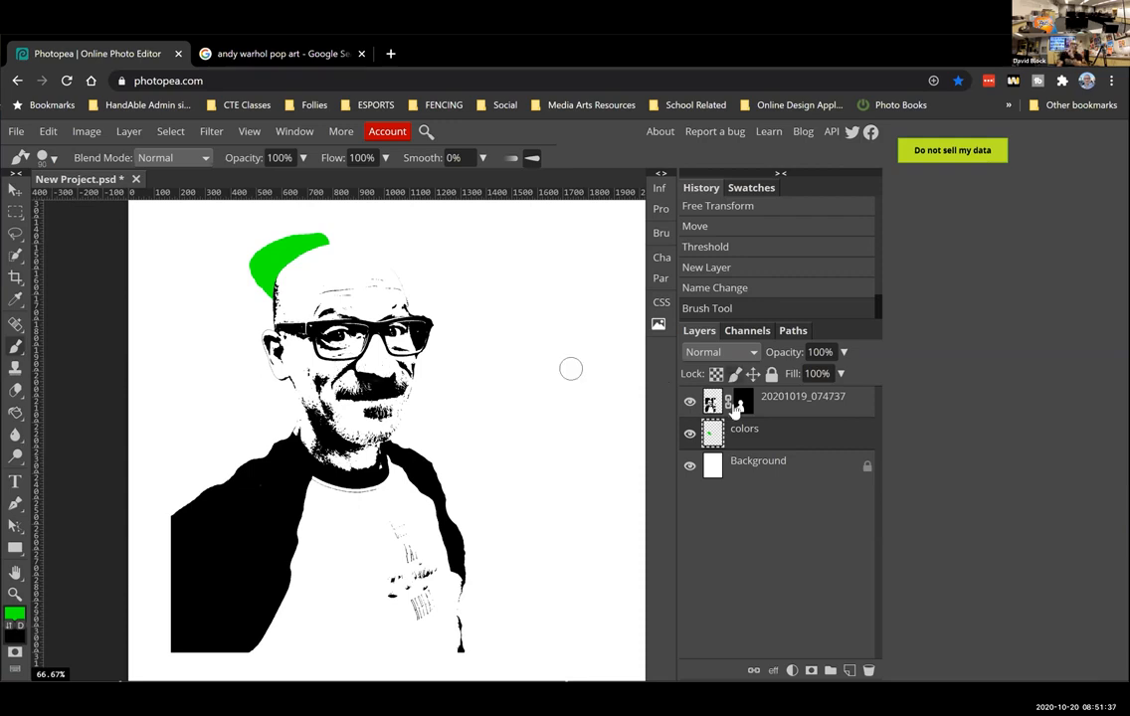
Step: Try Vivid Light, Lighter Color and Darker Color blending on the portrait layer, and settle on Linear Burn
click(786, 404)
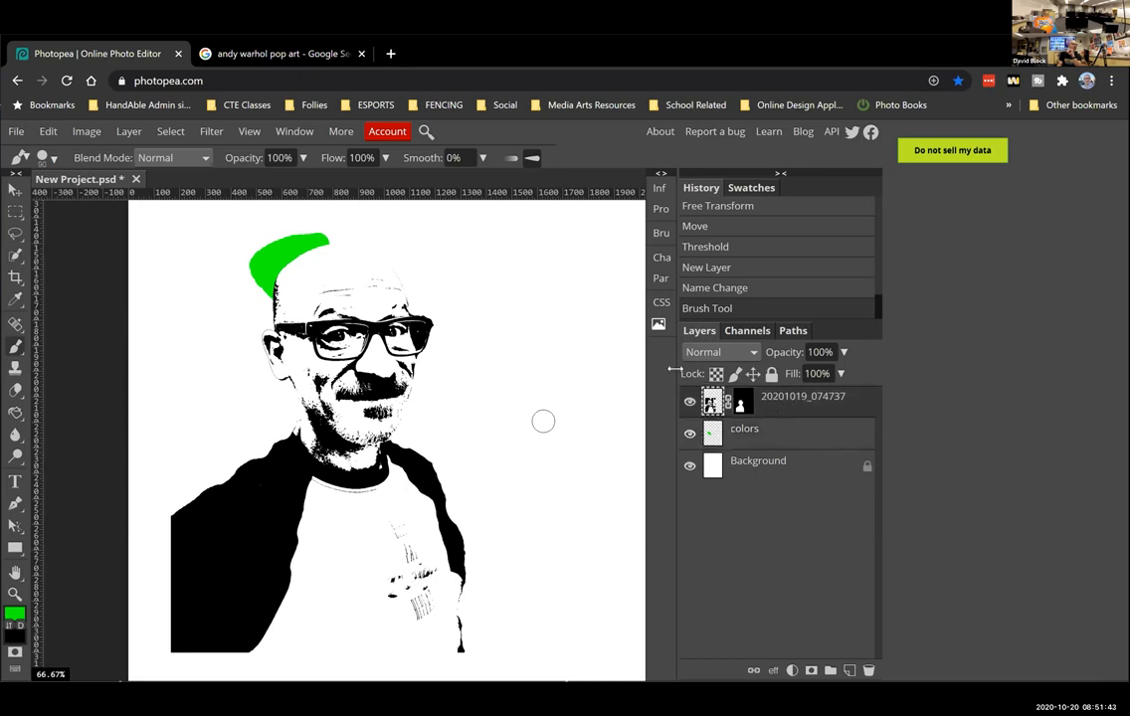
click(753, 355)
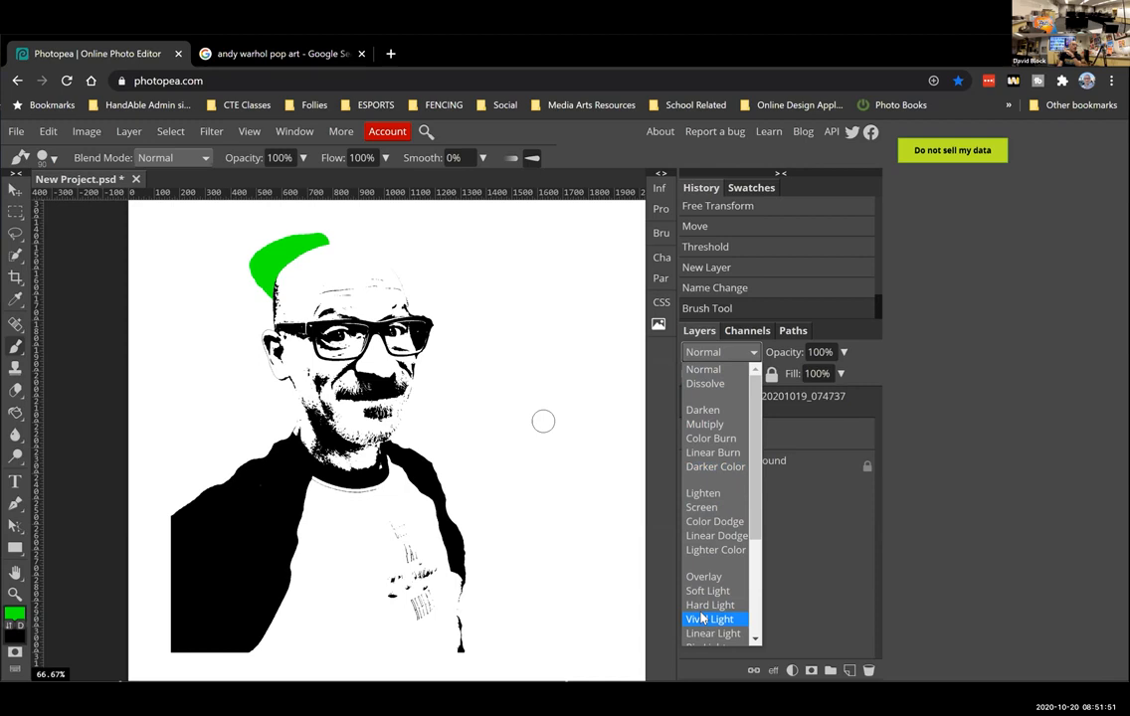
click(702, 619)
click(728, 355)
click(711, 547)
click(717, 356)
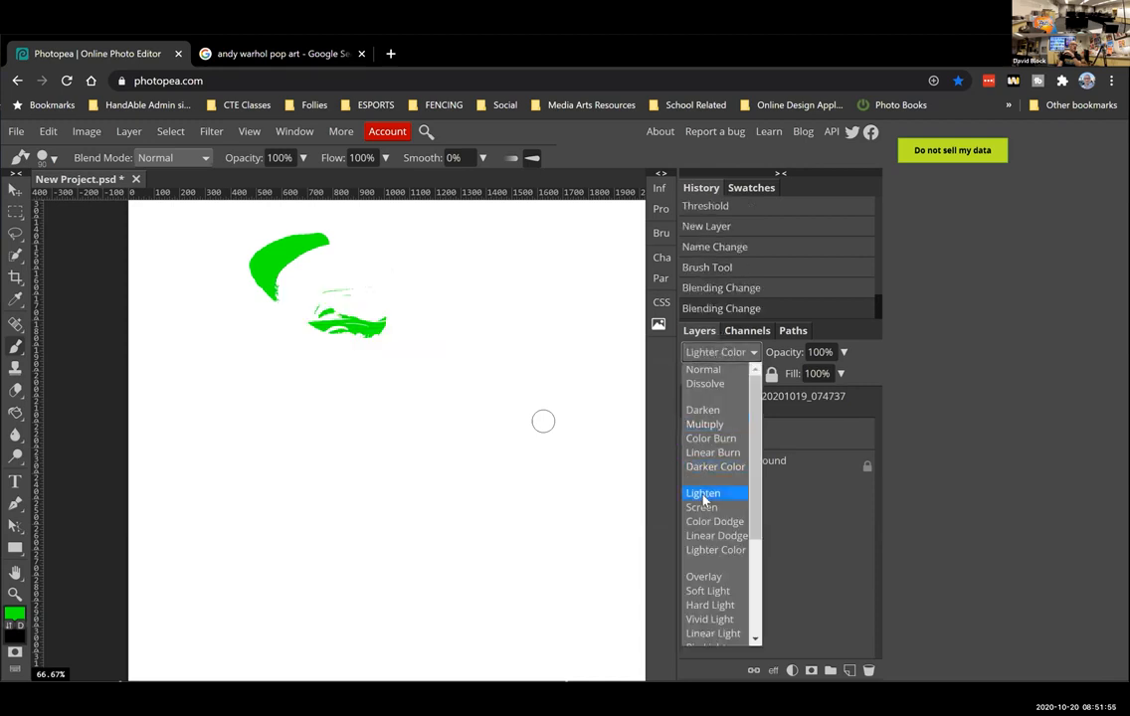
click(714, 464)
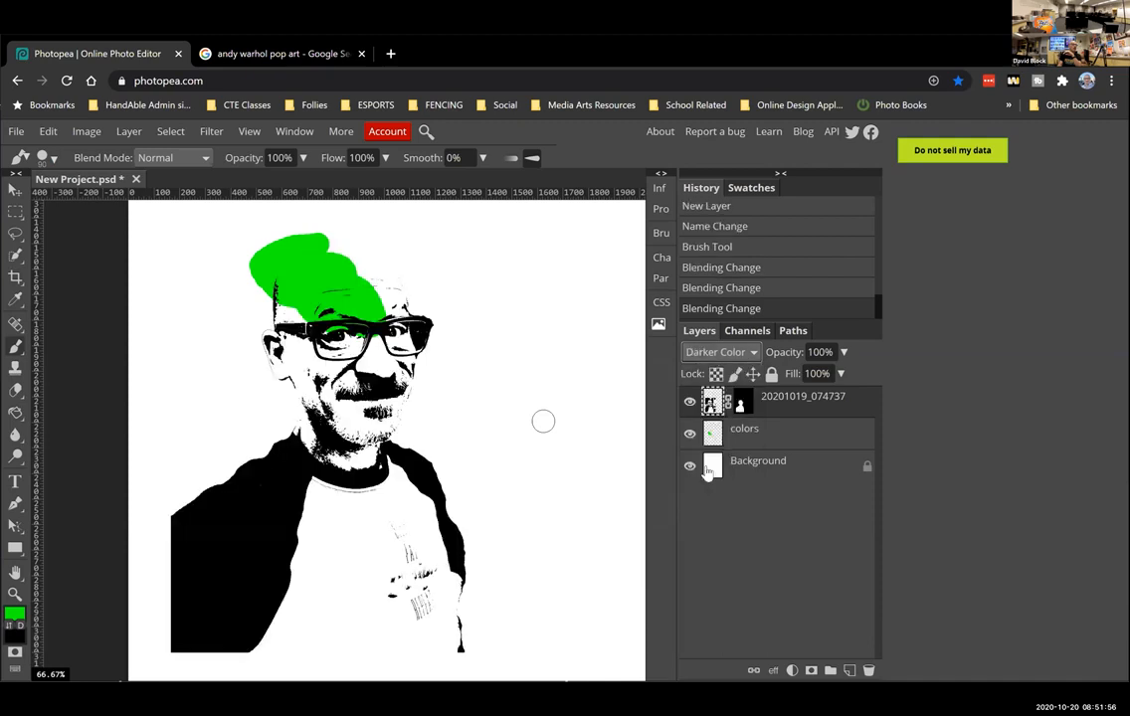
click(699, 352)
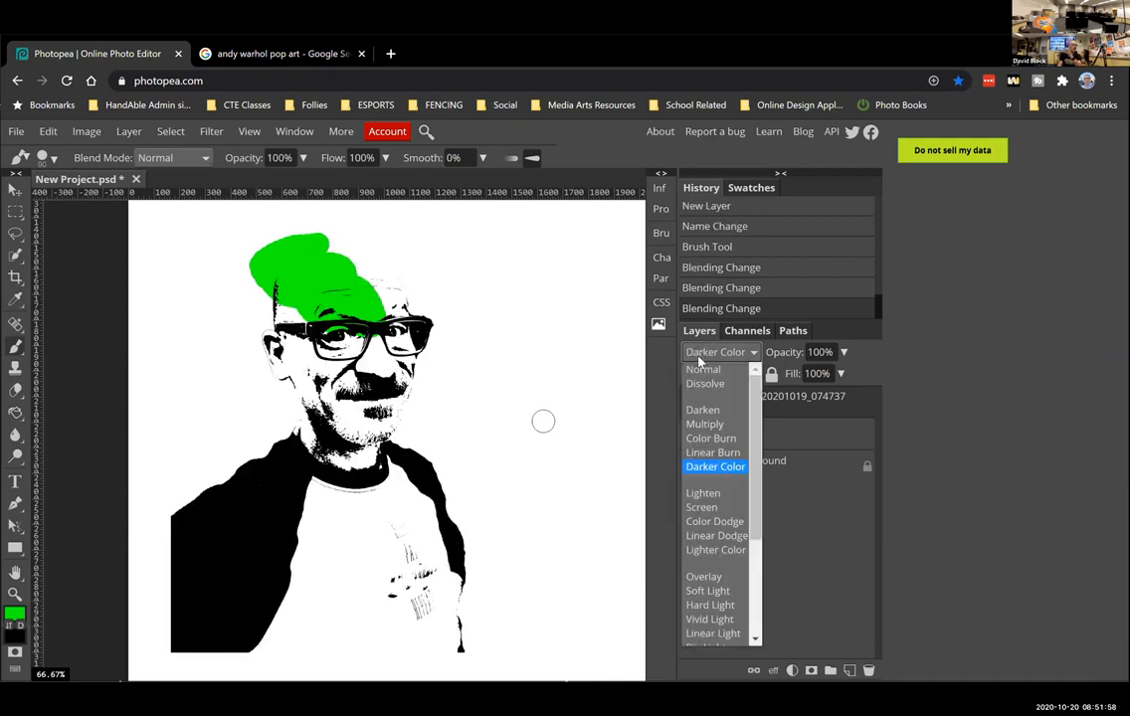
click(729, 453)
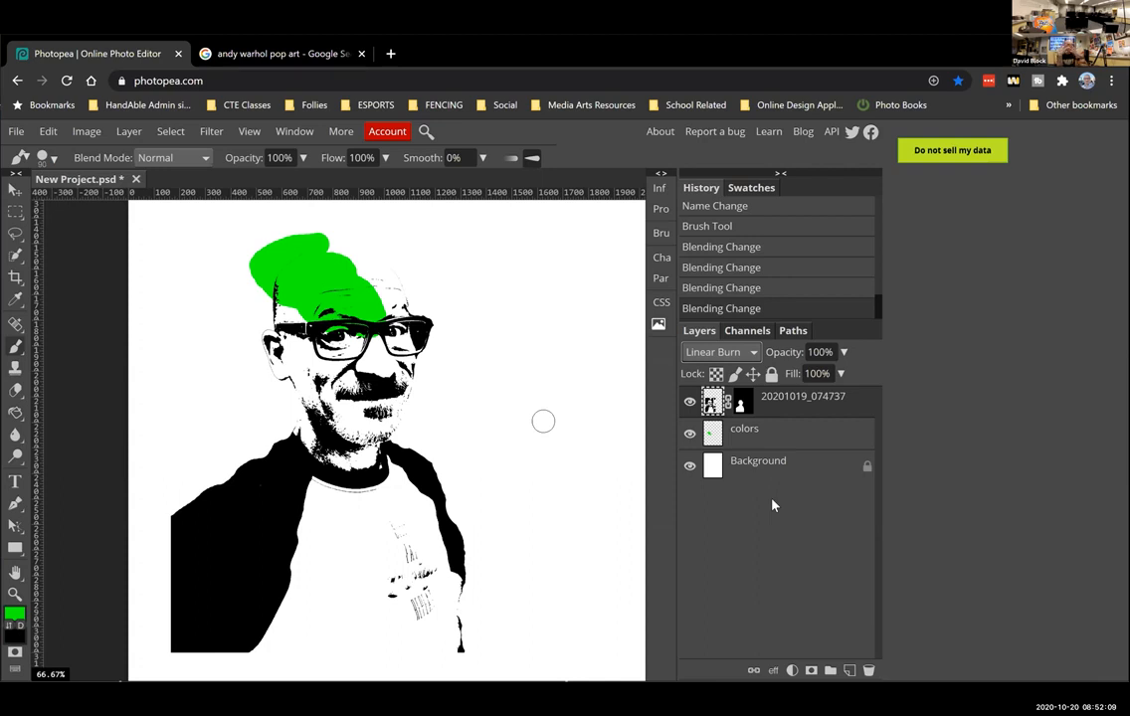
Step: Try a green brush stroke down the face on the portrait layer and undo it
mouse_move(310, 296)
mouse_down()
mouse_move(314, 343)
mouse_move(349, 309)
mouse_up()
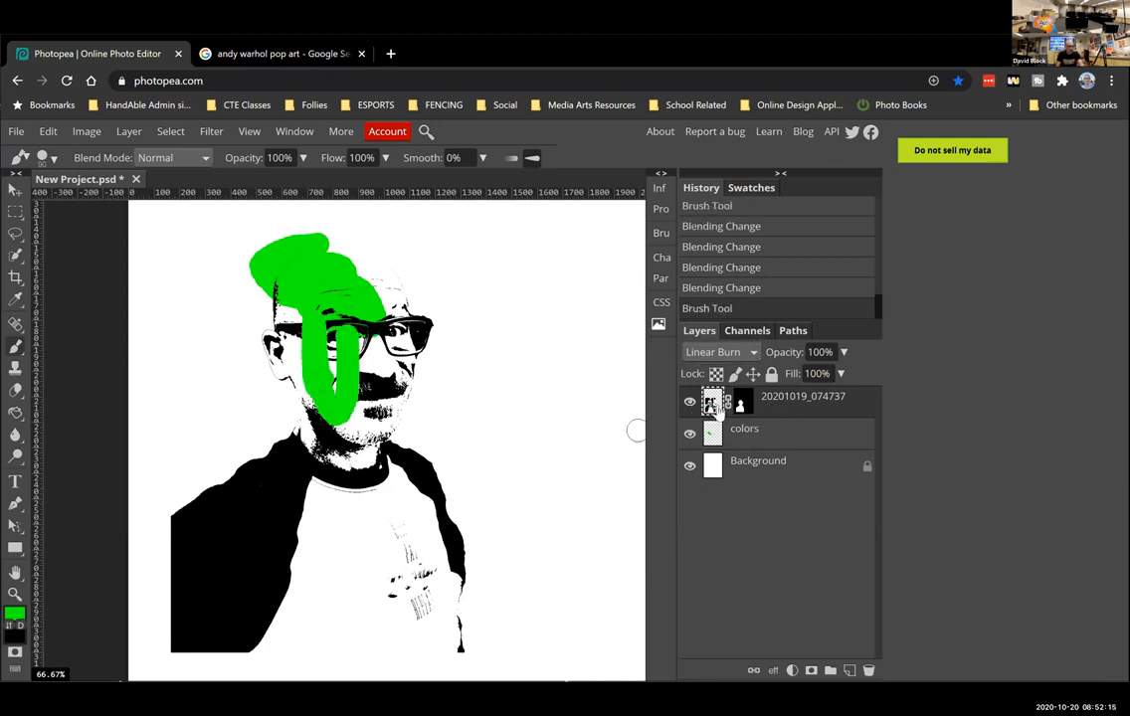
key(ctrl+z)
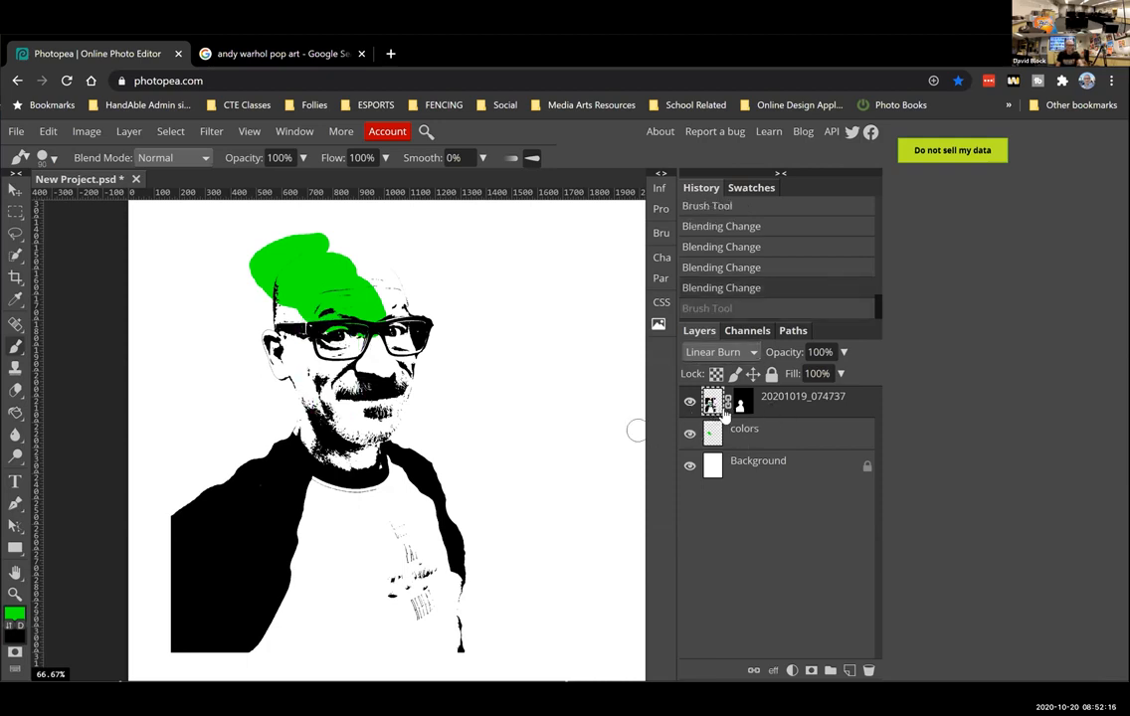
Step: Paint a green test stroke over the nose and mouth on the colors layer, and clear that layer's entire contents
click(795, 437)
mouse_move(364, 399)
mouse_down()
mouse_move(372, 367)
mouse_move(398, 401)
mouse_up()
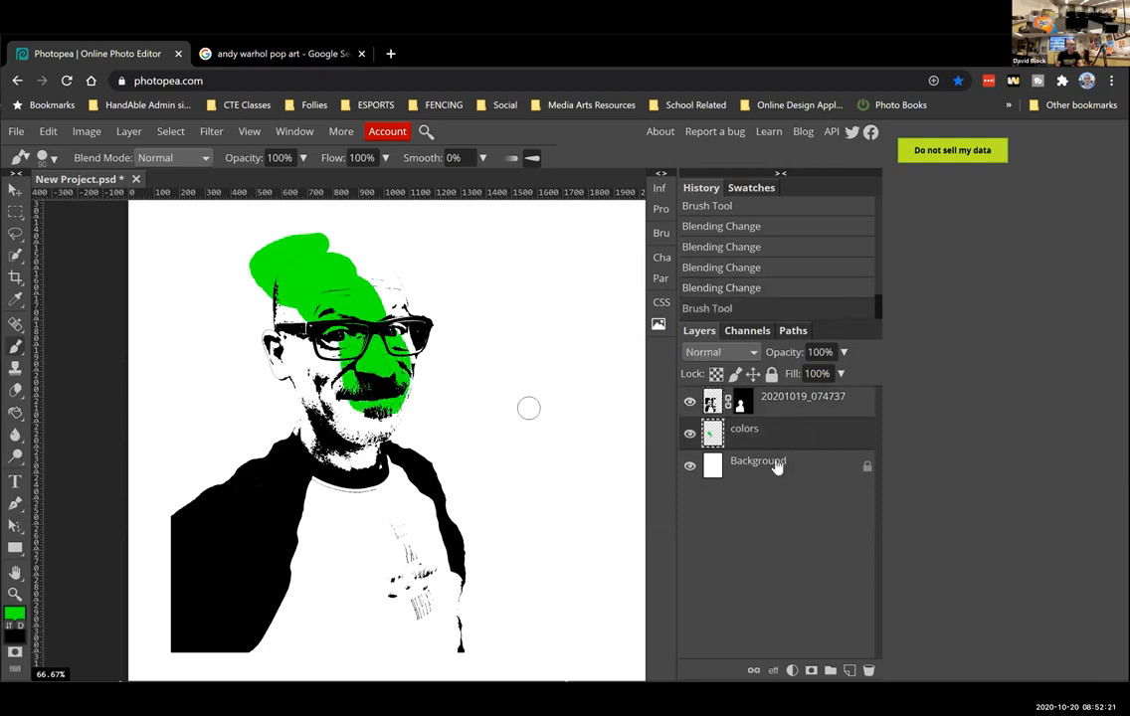
key(ctrl+a)
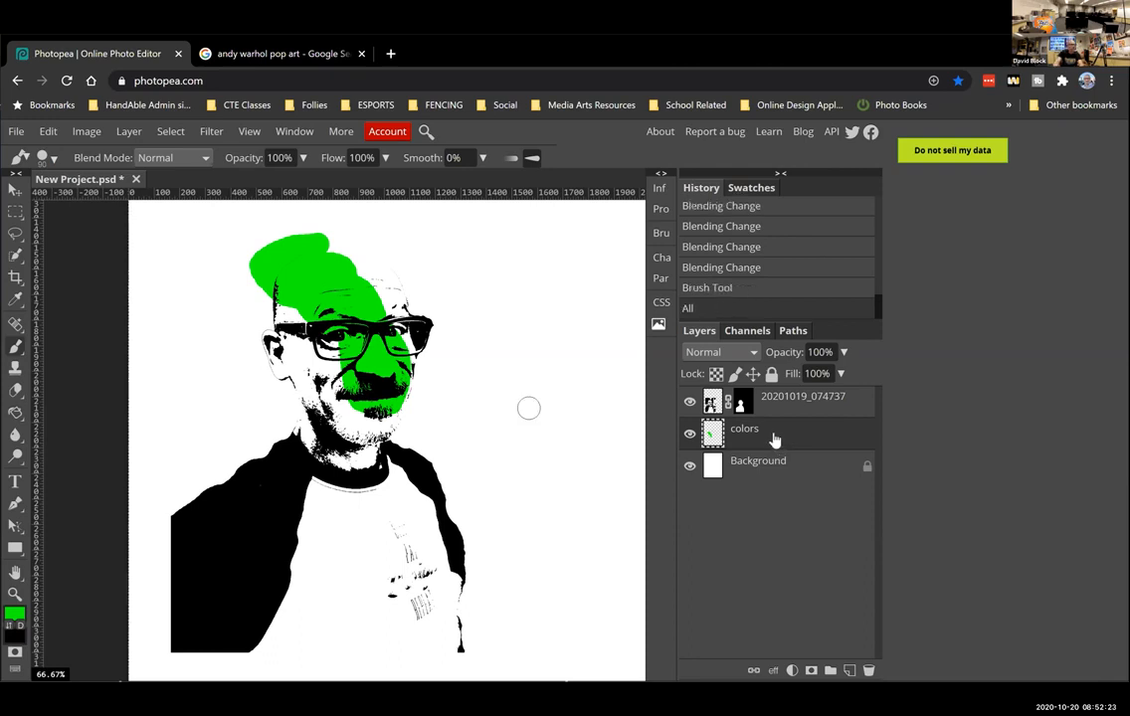
key(Delete)
key(ctrl+d)
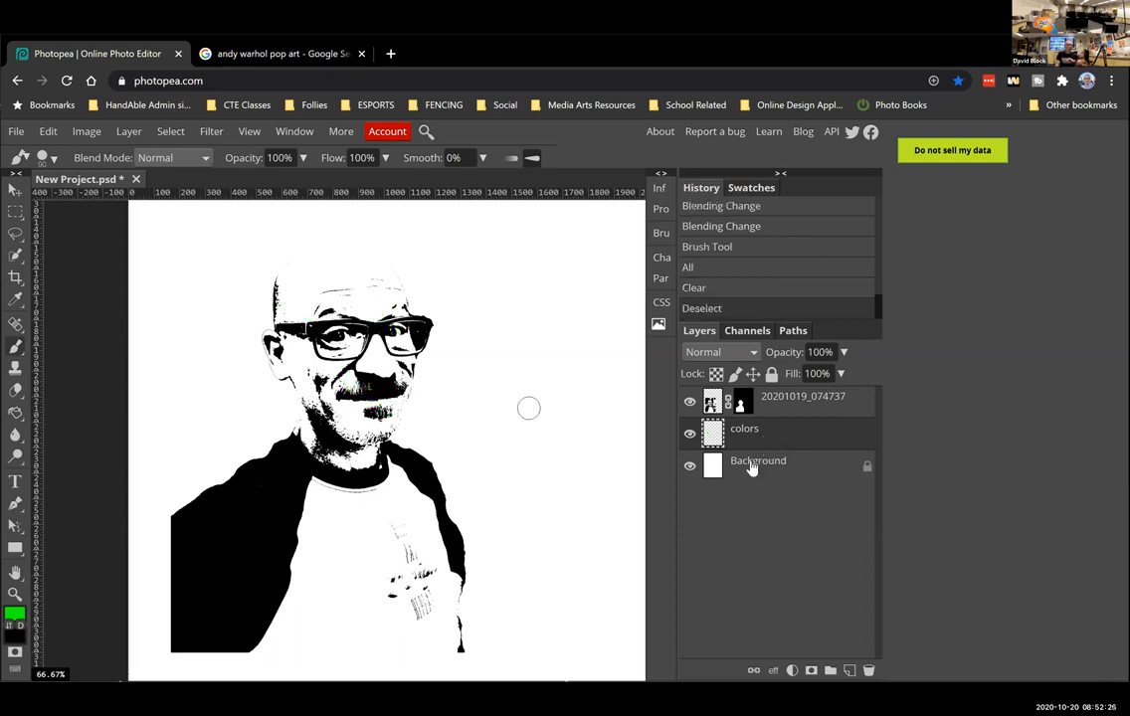
Step: Switch to the Andy Warhol image results, enlarge the nine-panel Marilyn artwork to study its colours, and return to Photopea
click(287, 51)
scroll(668, 529, down, 2)
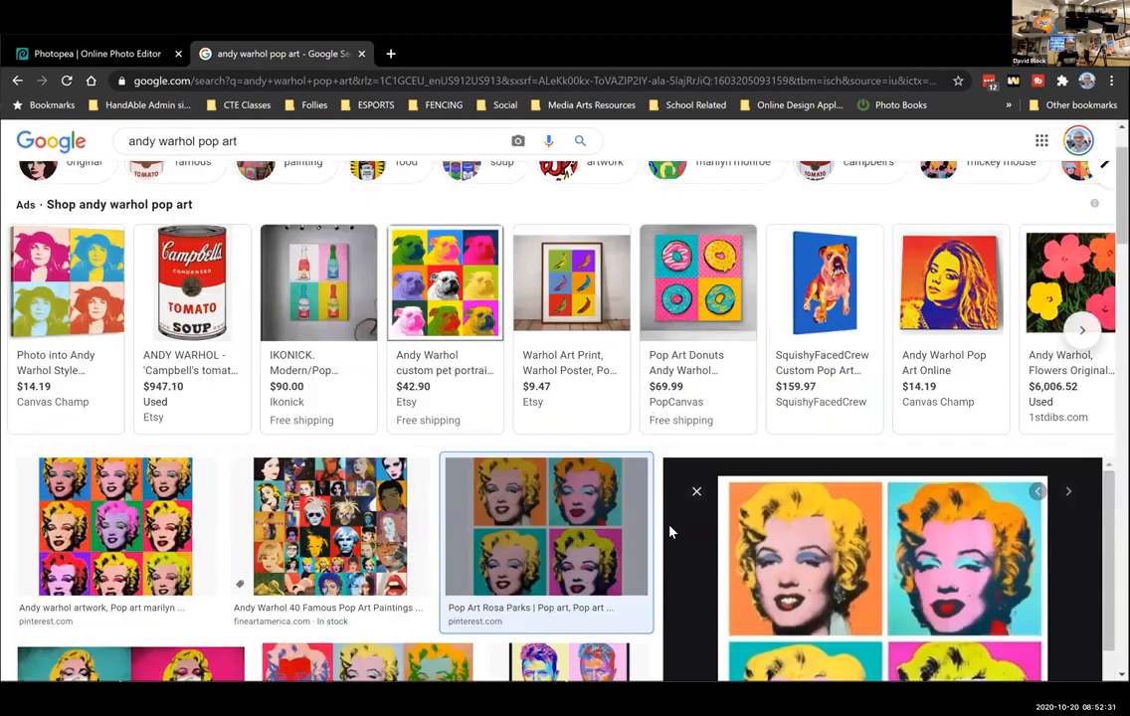
click(124, 450)
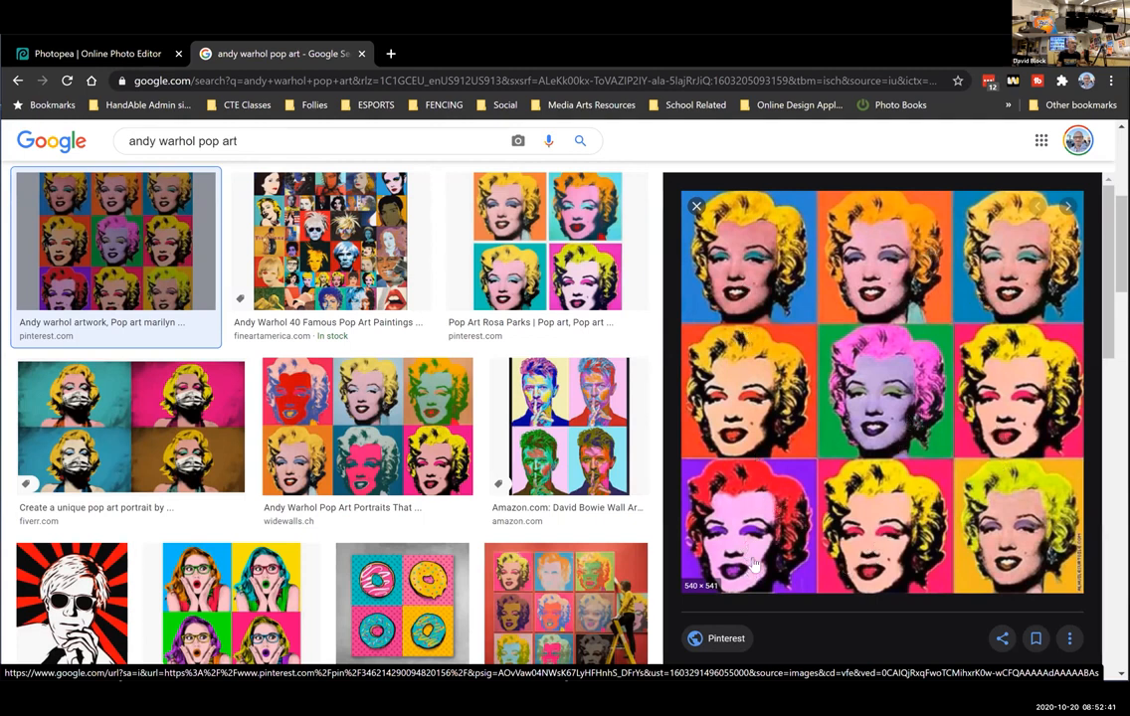
click(116, 52)
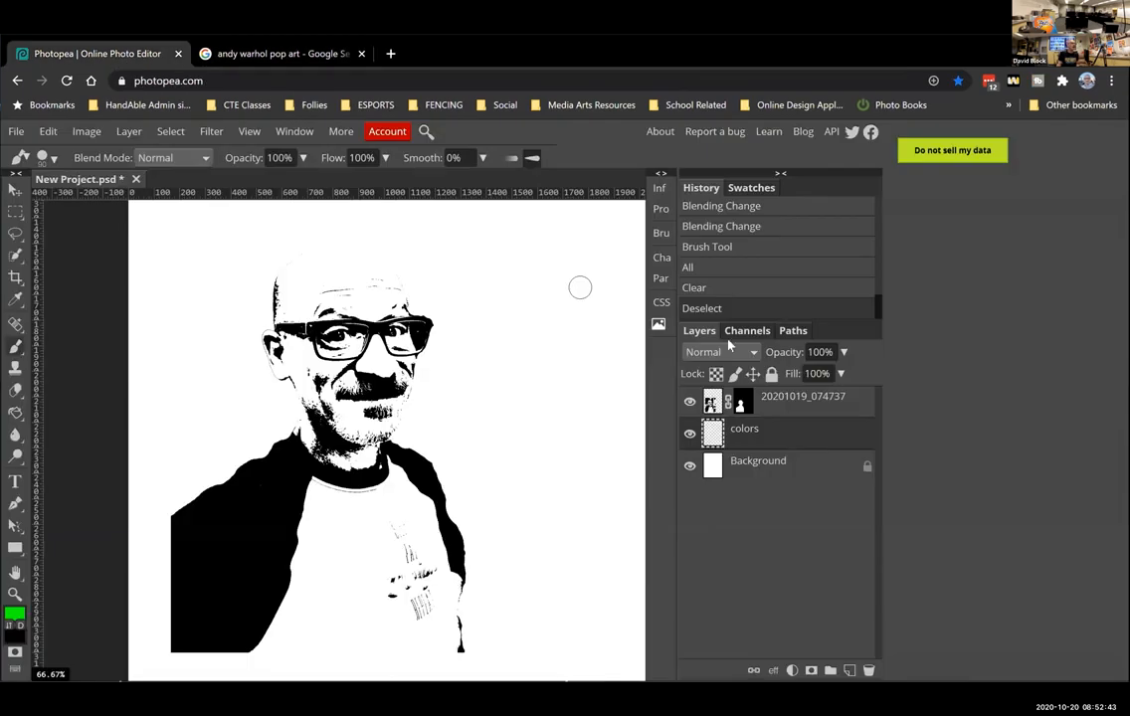
Step: Set the brush colour to light purple ca67ff and paint the top of the head and forehead on the colors layer
click(15, 614)
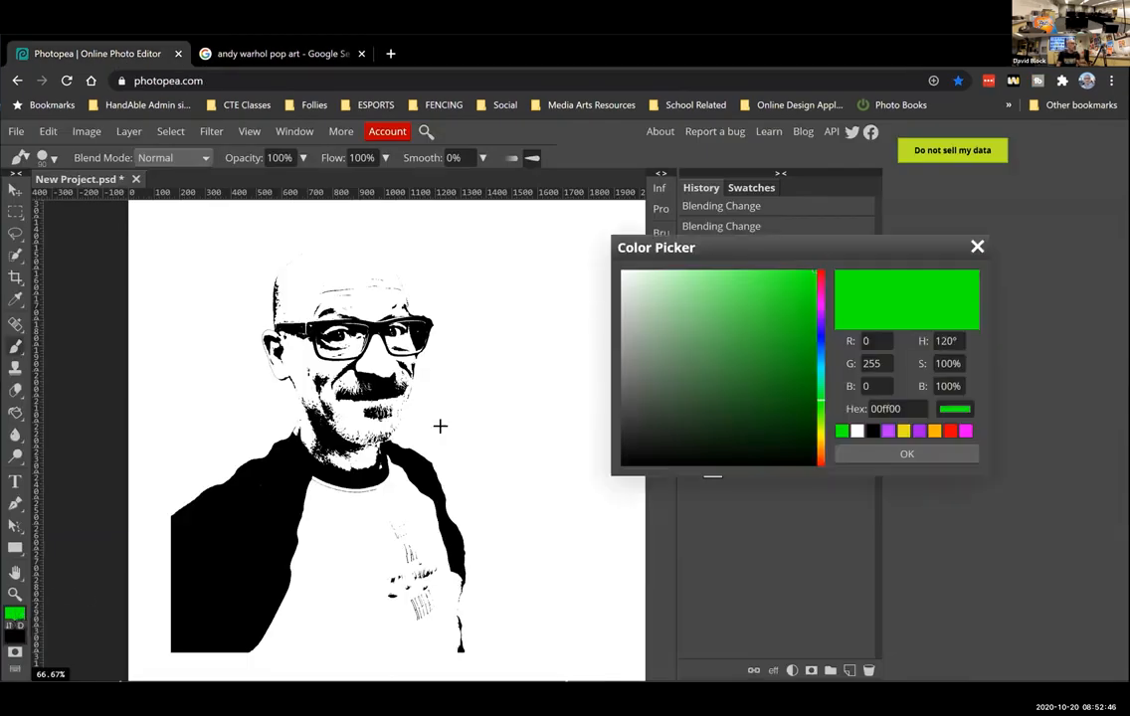
click(919, 431)
mouse_move(775, 287)
mouse_down()
mouse_move(789, 271)
mouse_move(738, 270)
mouse_up()
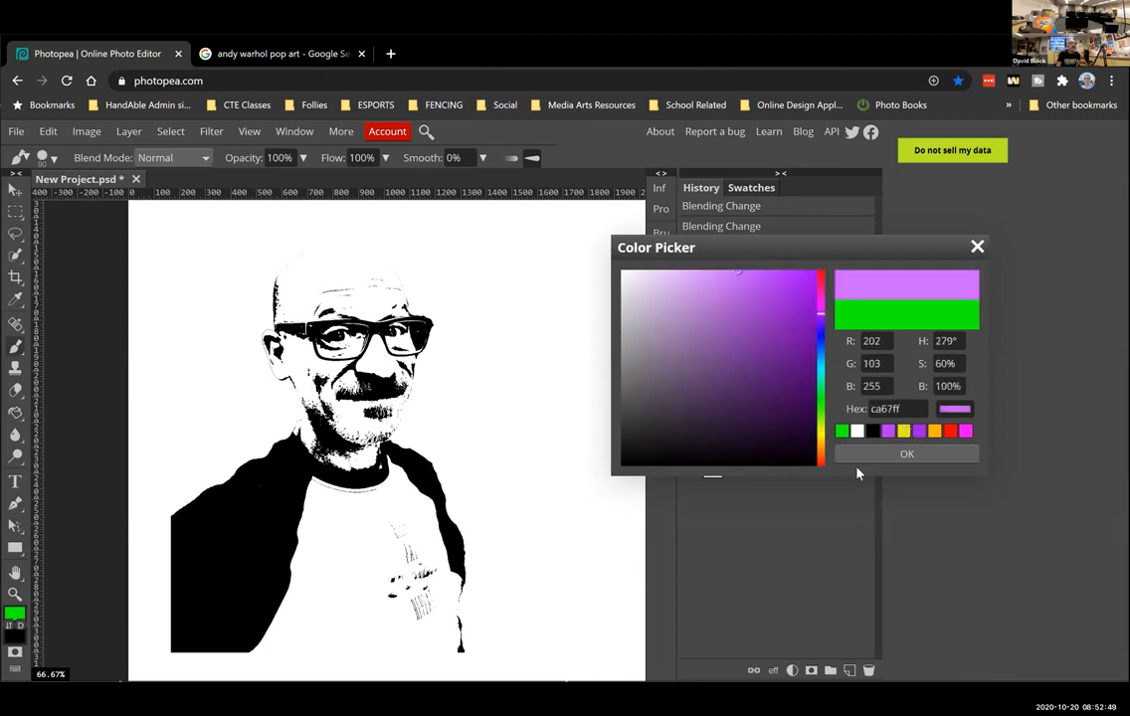
click(895, 455)
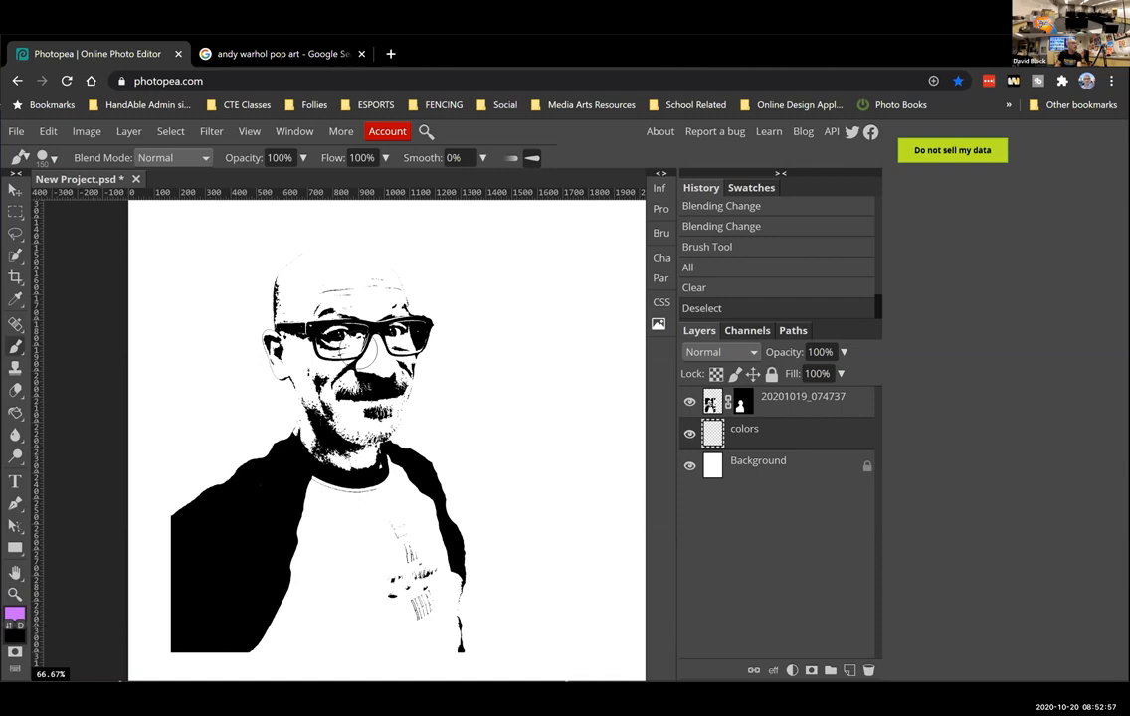
mouse_move(292, 318)
mouse_down()
mouse_move(292, 236)
mouse_move(317, 231)
mouse_move(343, 243)
mouse_move(386, 290)
mouse_move(356, 288)
mouse_move(289, 249)
mouse_move(287, 276)
mouse_move(314, 305)
mouse_move(260, 316)
mouse_up()
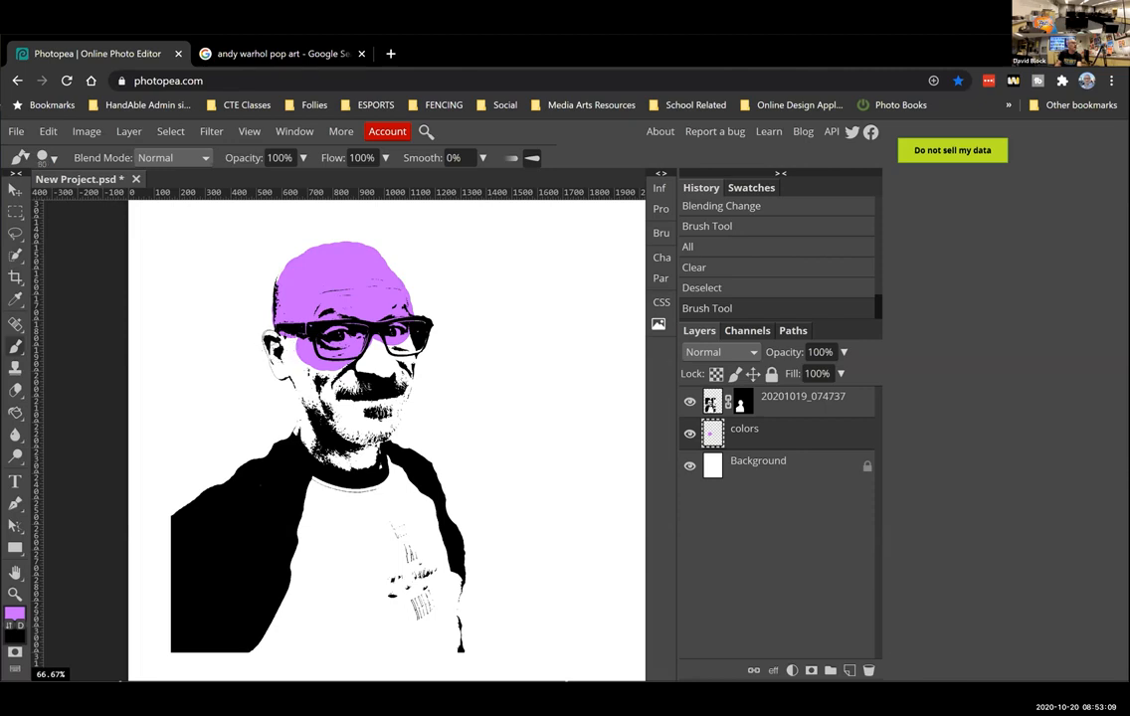
Step: Fill the ear, cheeks, nose, jaw and neck with the same purple on the colors layer
drag(276, 348, 281, 365)
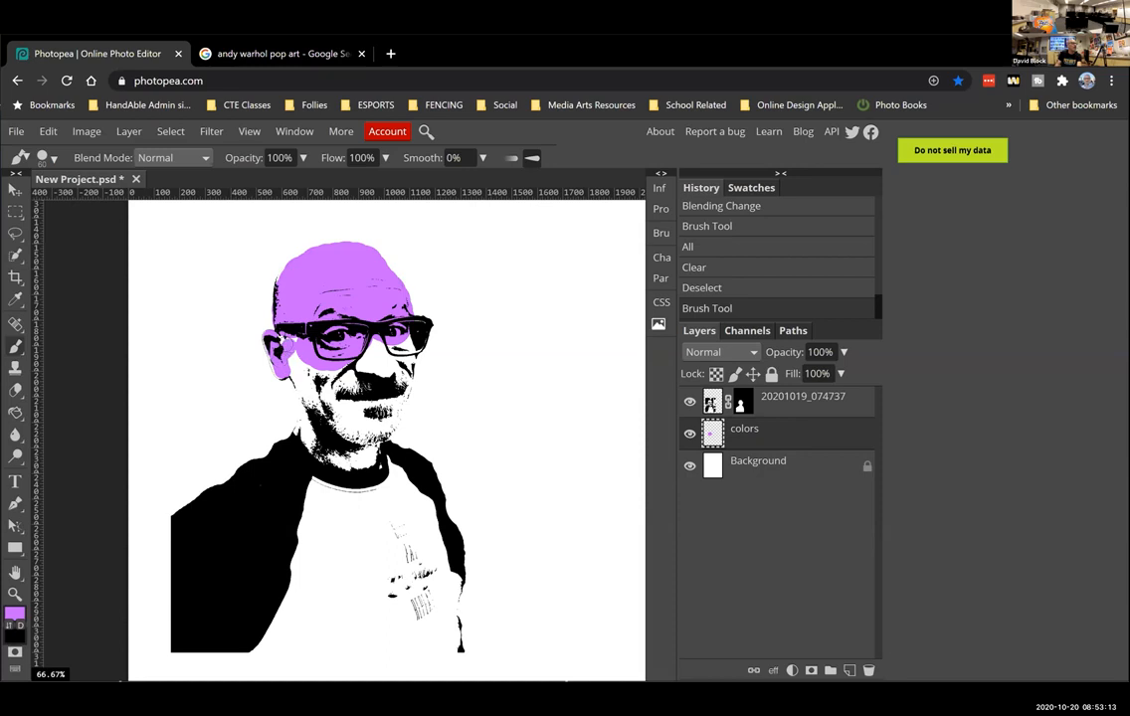
mouse_move(288, 374)
mouse_down()
mouse_move(308, 438)
mouse_move(336, 374)
mouse_up()
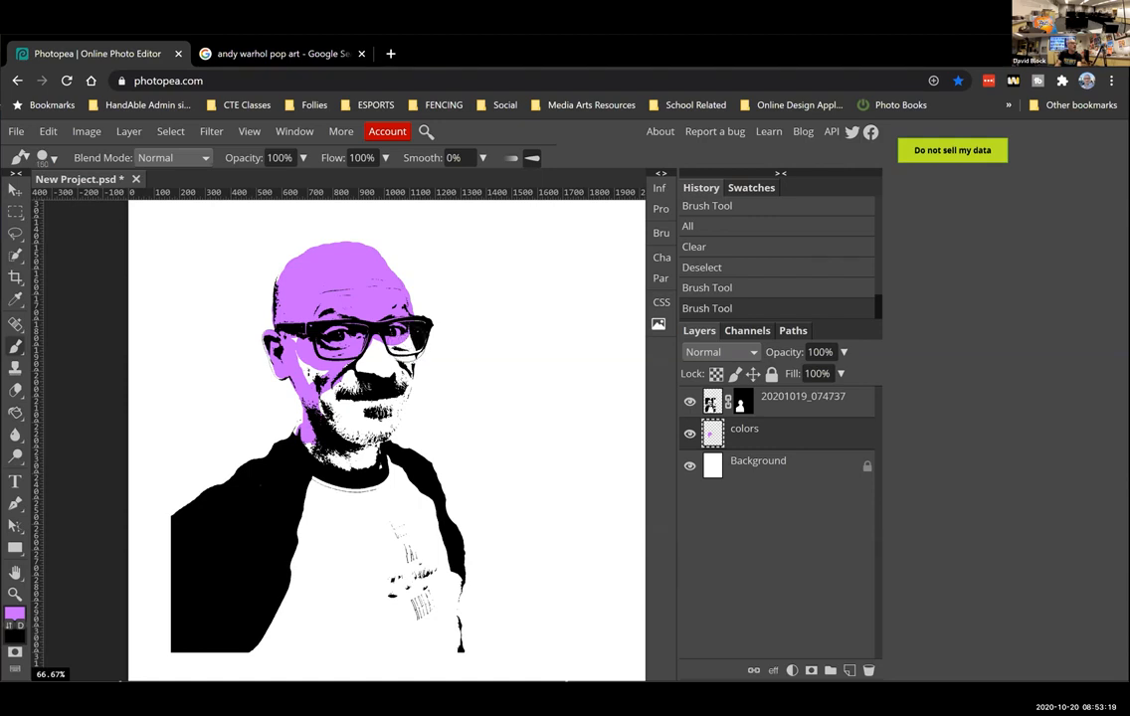
mouse_move(396, 354)
mouse_down()
mouse_move(379, 407)
mouse_move(316, 396)
mouse_move(285, 346)
mouse_move(328, 306)
mouse_up()
mouse_move(275, 384)
mouse_down()
mouse_move(298, 408)
mouse_move(331, 396)
mouse_up()
mouse_move(379, 429)
mouse_down()
mouse_move(350, 370)
mouse_move(368, 323)
mouse_move(338, 313)
mouse_up()
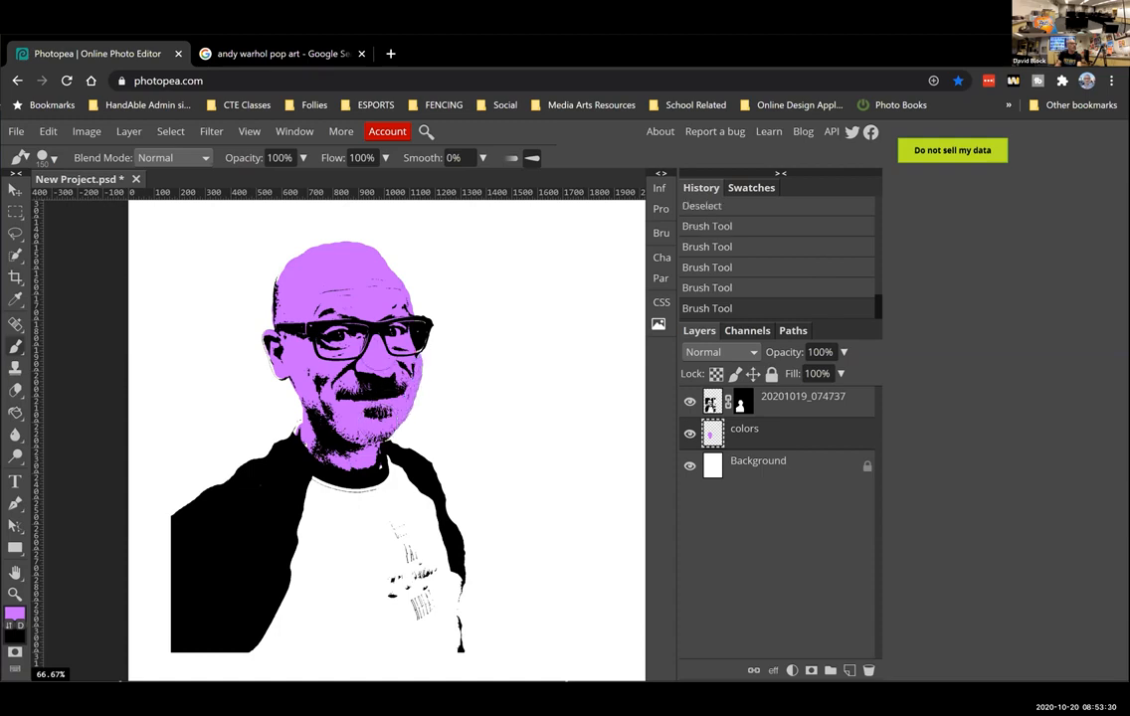
Step: Add a raster mask to the colors layer and paint black on it to hide the purple spilling past the right cheek
click(812, 671)
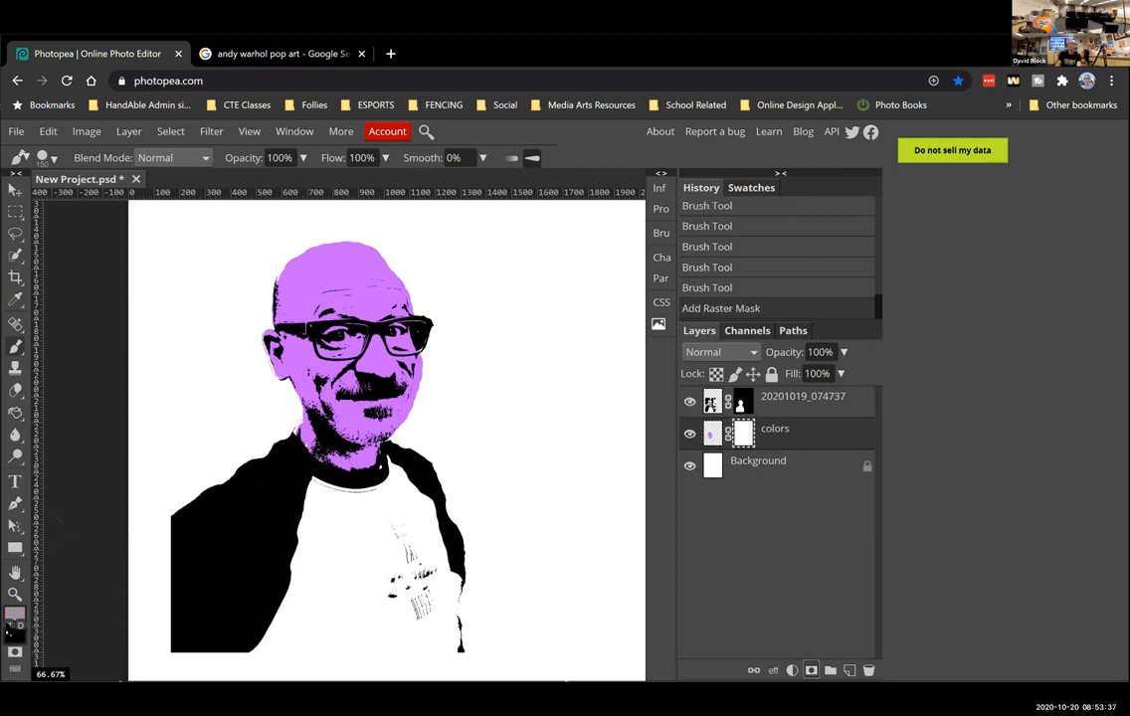
key(d)
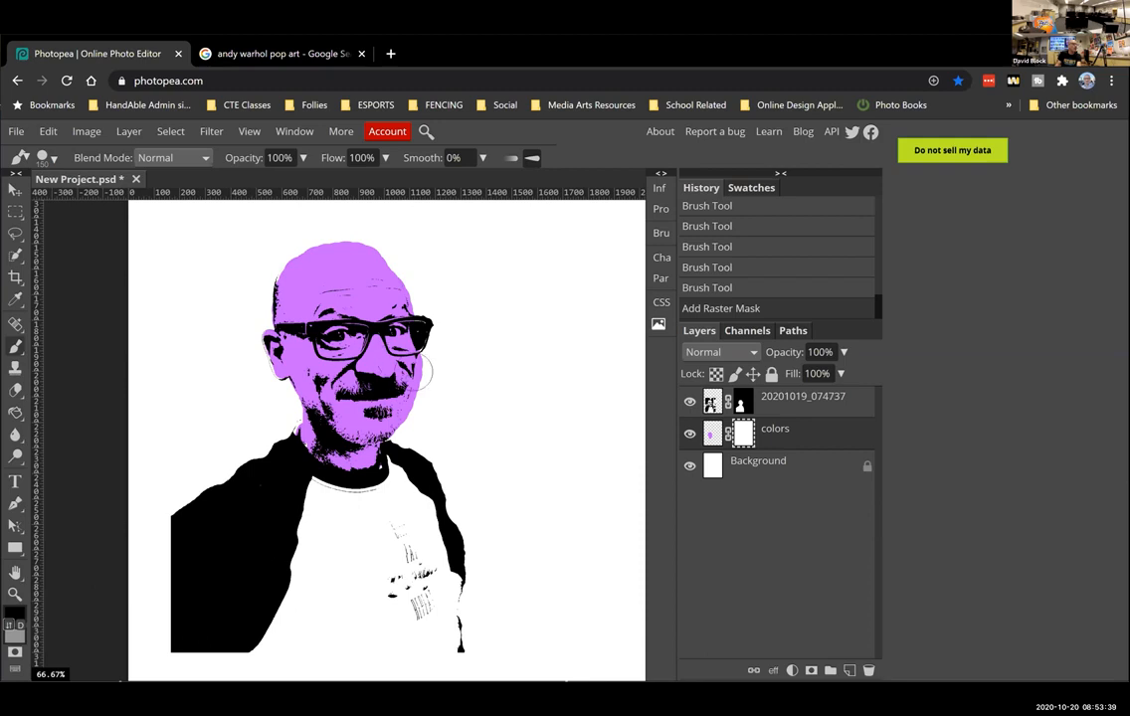
drag(422, 416, 434, 366)
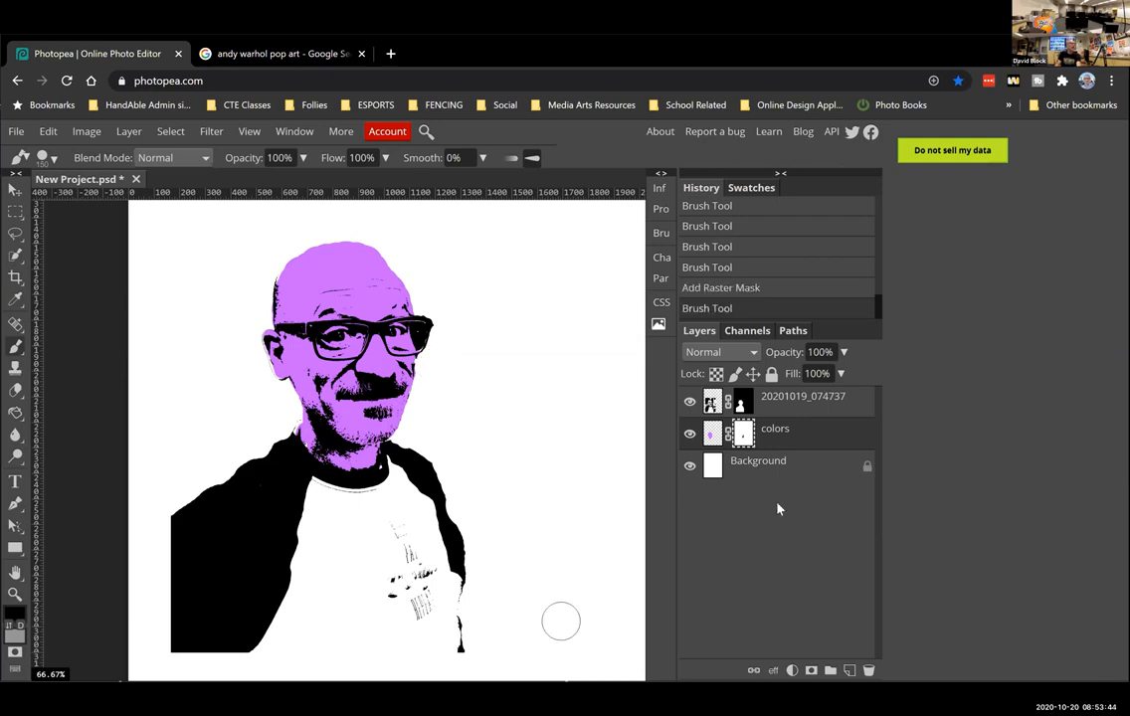
Step: Target the colors layer's image instead of its mask, set the brush to green 19ff28, and paint the shirt front
click(712, 434)
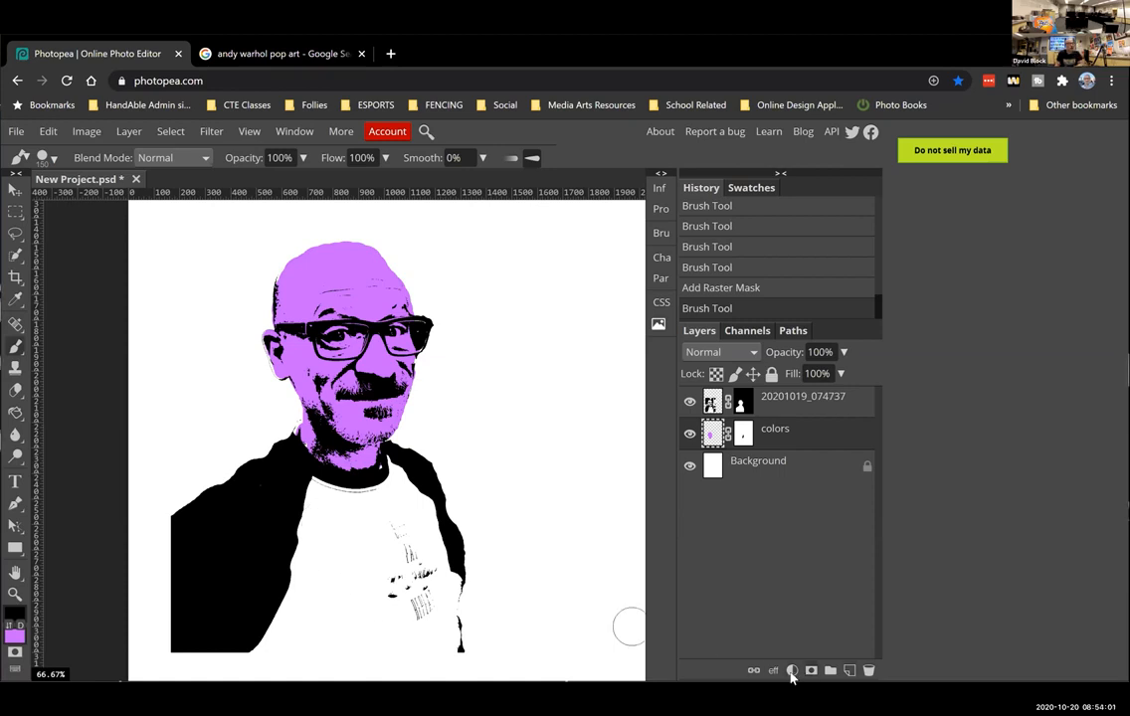
click(14, 613)
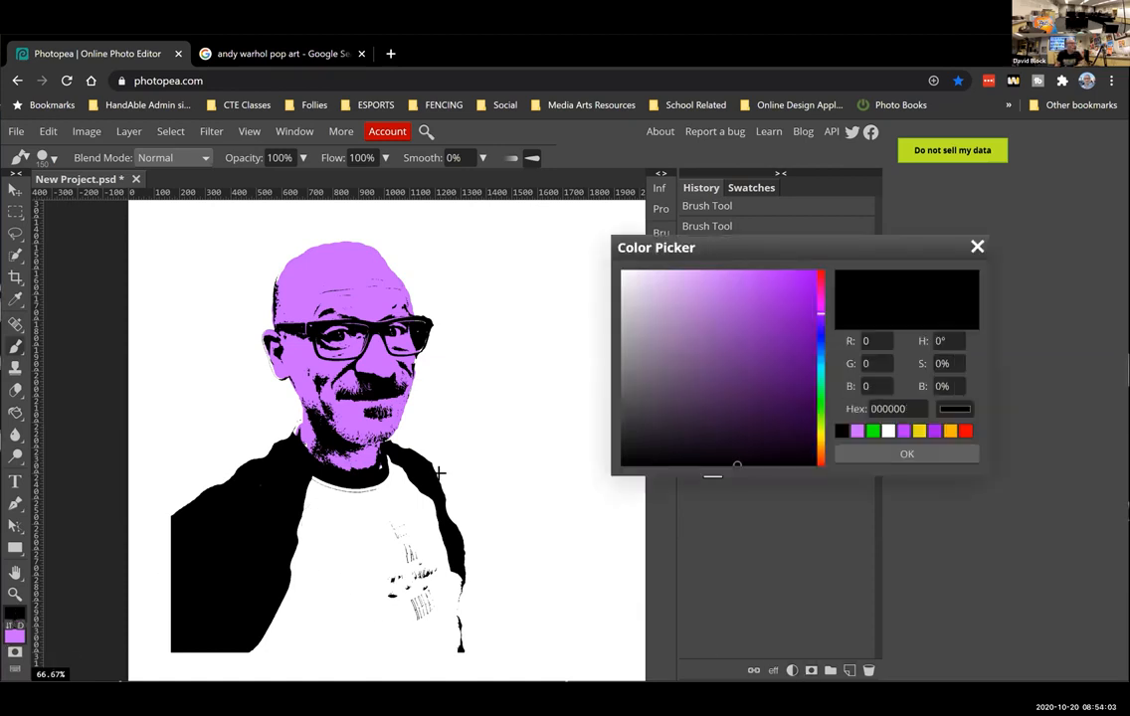
click(823, 402)
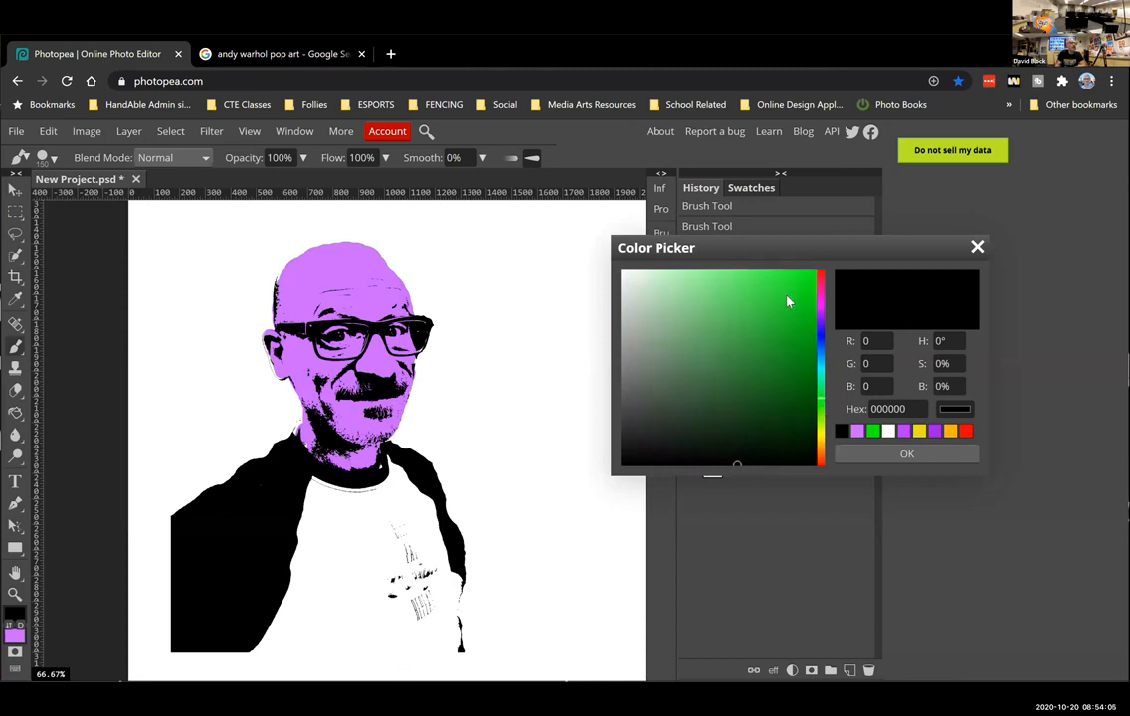
click(796, 271)
click(877, 454)
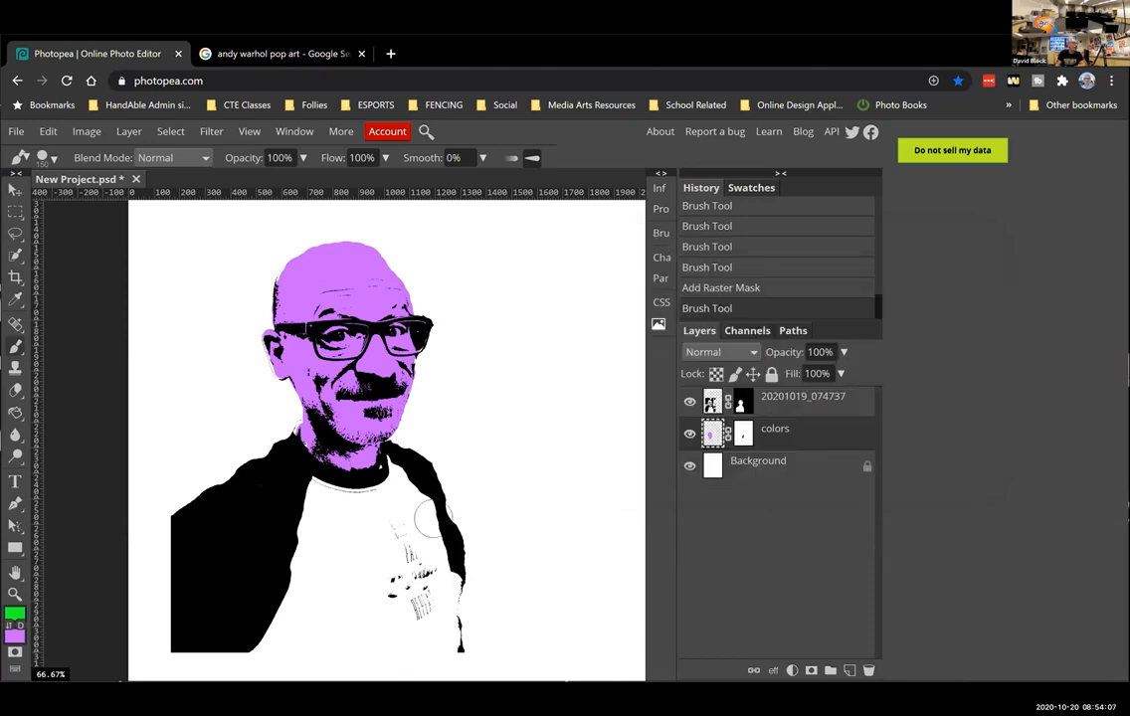
mouse_move(399, 451)
mouse_down()
mouse_move(412, 482)
mouse_move(442, 582)
mouse_move(438, 664)
mouse_move(440, 638)
mouse_move(372, 632)
mouse_move(257, 633)
mouse_move(359, 637)
mouse_move(433, 660)
mouse_move(373, 668)
mouse_move(251, 654)
mouse_move(303, 560)
mouse_move(309, 494)
mouse_move(339, 511)
mouse_move(391, 497)
mouse_move(314, 495)
mouse_move(281, 586)
mouse_move(285, 628)
mouse_move(333, 602)
mouse_move(332, 567)
mouse_move(362, 524)
mouse_move(388, 526)
mouse_move(408, 605)
mouse_move(315, 564)
mouse_move(297, 589)
mouse_move(314, 609)
mouse_move(368, 607)
mouse_move(395, 620)
mouse_move(378, 546)
mouse_up()
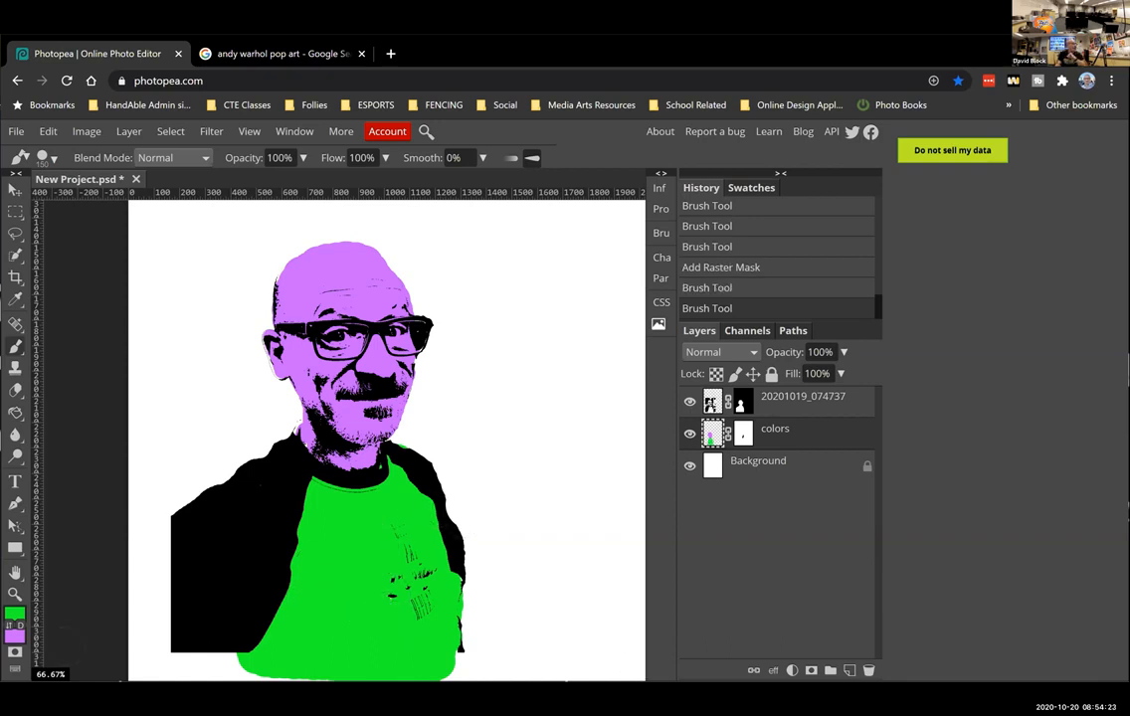
Step: Set the brush colour to blue 198aff and paint the left lens of the glasses on the colors layer
click(14, 612)
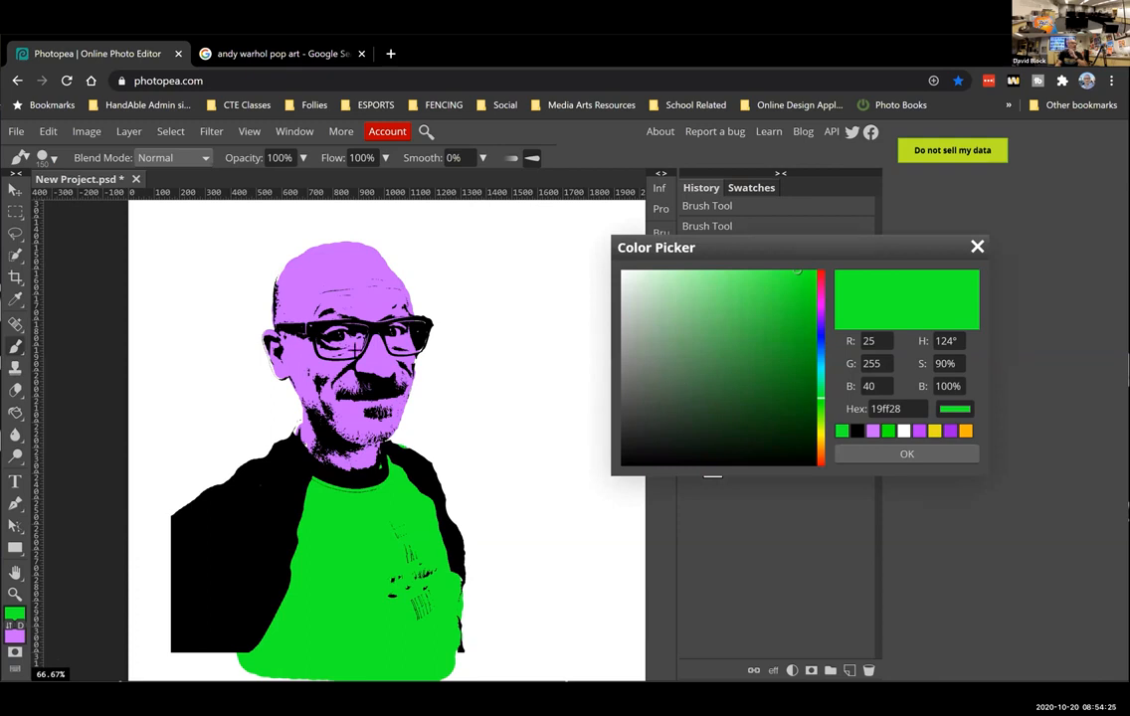
drag(823, 371, 822, 350)
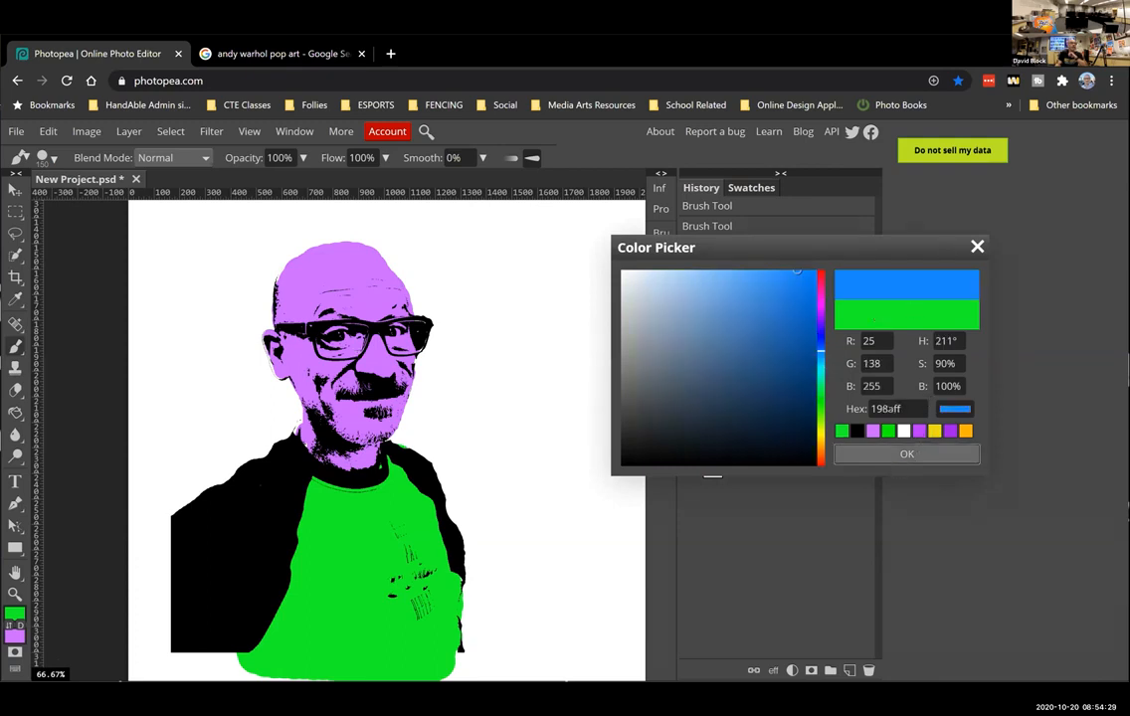
click(917, 453)
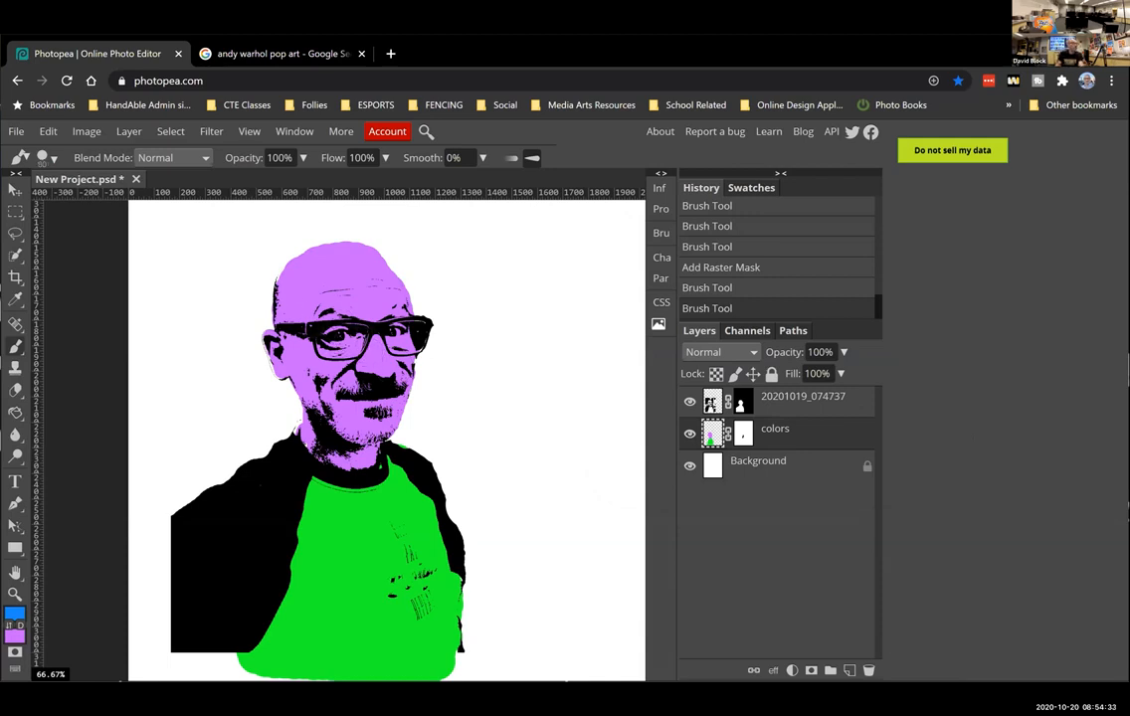
scroll(315, 368, up, 5)
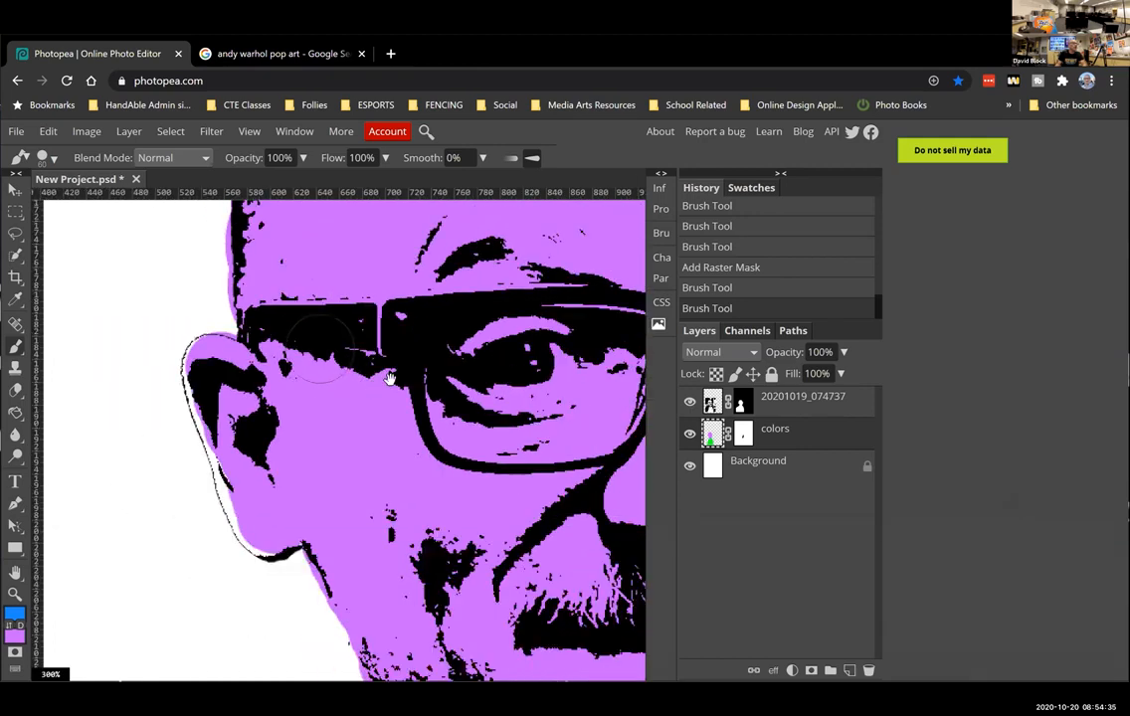
mouse_move(239, 360)
mouse_down()
mouse_move(269, 422)
mouse_move(309, 438)
mouse_move(398, 425)
mouse_move(429, 335)
mouse_move(393, 325)
mouse_move(303, 343)
mouse_move(254, 381)
mouse_move(403, 389)
mouse_up()
drag(446, 339, 390, 391)
mouse_move(504, 415)
mouse_down()
mouse_move(368, 439)
mouse_move(97, 429)
mouse_move(192, 438)
mouse_up()
Step: Try painting the right lens of the glasses blue and undo the stroke
mouse_move(194, 328)
mouse_down()
mouse_move(214, 343)
mouse_move(199, 358)
mouse_move(214, 393)
mouse_move(257, 447)
mouse_move(298, 378)
mouse_move(309, 303)
mouse_move(228, 298)
mouse_move(279, 406)
mouse_move(282, 328)
mouse_move(303, 333)
mouse_move(282, 423)
mouse_up()
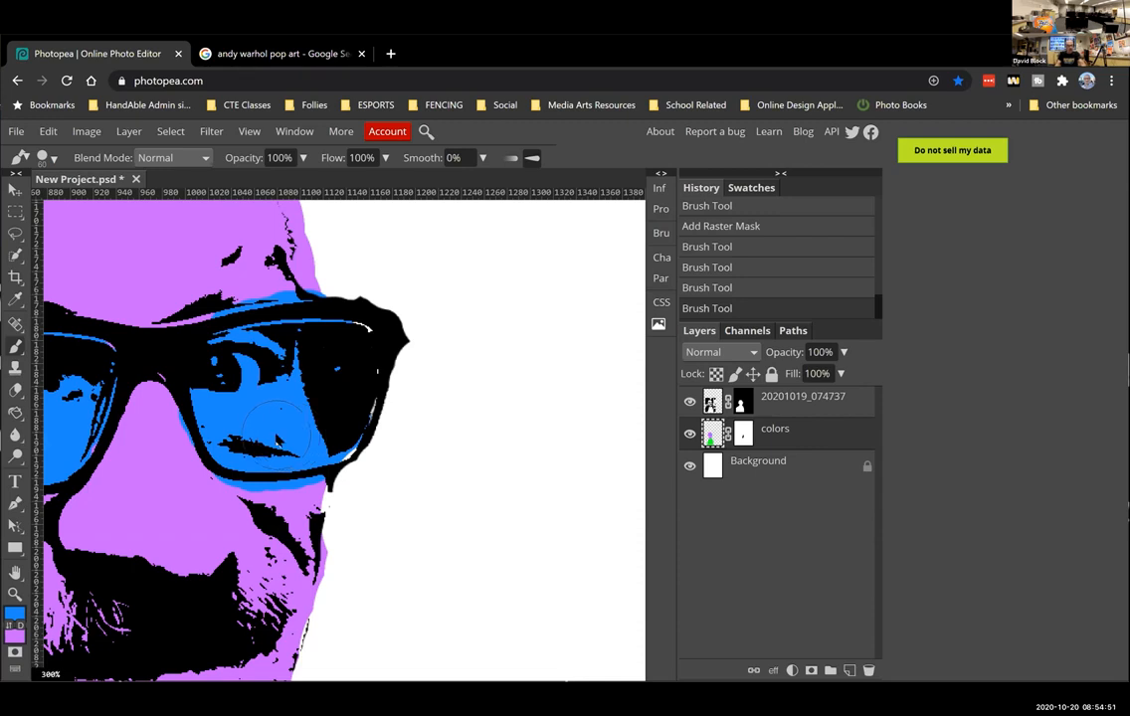
key(ctrl+z)
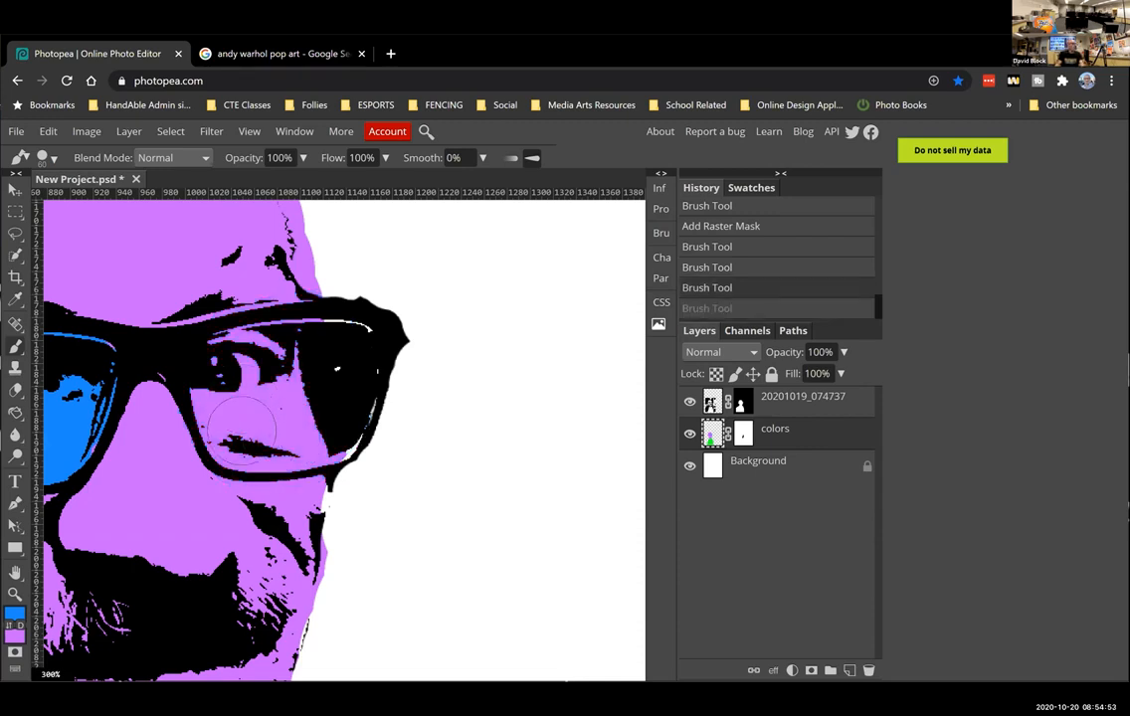
Step: Paint the right lens of the glasses blue on the colors layer
mouse_move(238, 433)
mouse_down()
mouse_move(199, 342)
mouse_move(253, 358)
mouse_move(310, 346)
mouse_move(355, 353)
mouse_move(328, 450)
mouse_move(283, 444)
mouse_move(241, 412)
mouse_move(258, 392)
mouse_move(293, 410)
mouse_move(348, 407)
mouse_move(323, 453)
mouse_up()
scroll(320, 458, down, 6)
scroll(285, 420, up, 2)
scroll(284, 424, down, 3)
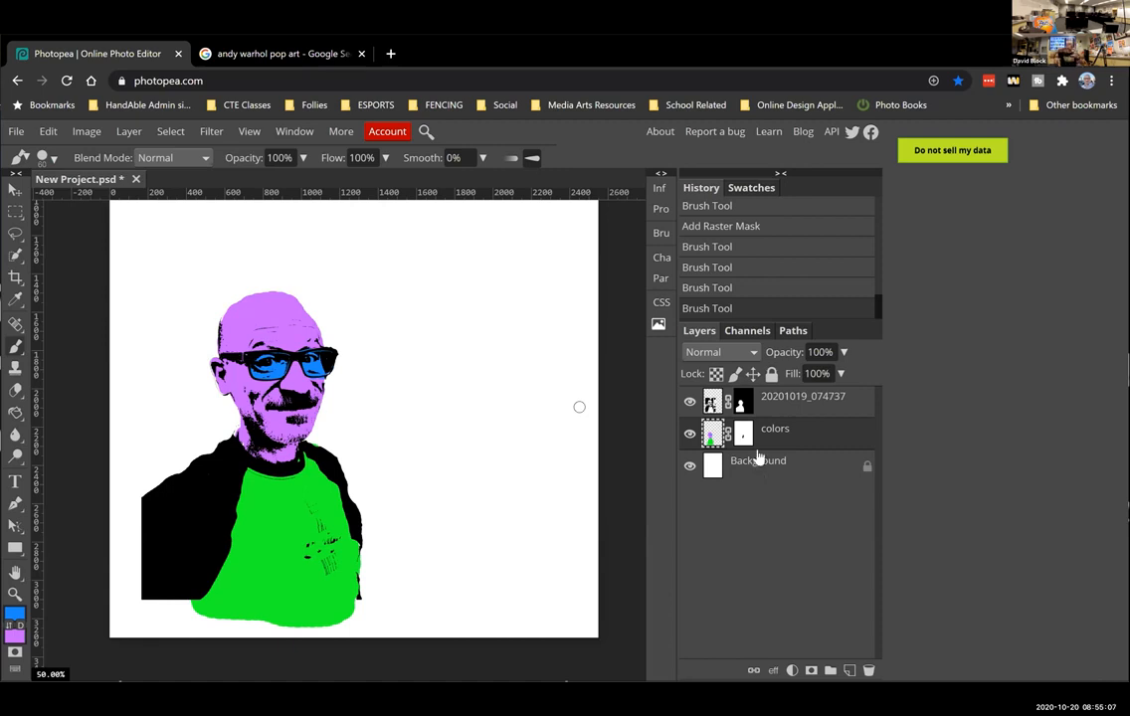
Step: Unlock the Background layer and make a rectangular selection around the portrait, leaving a small margin beside and above it
click(827, 471)
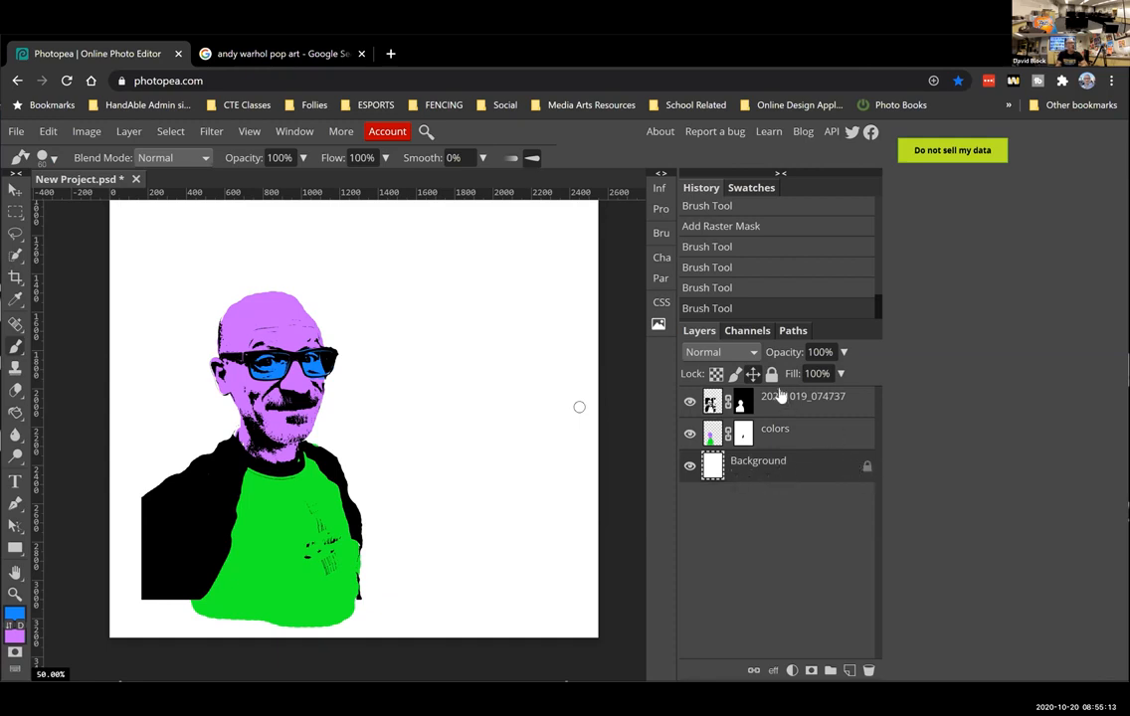
click(866, 468)
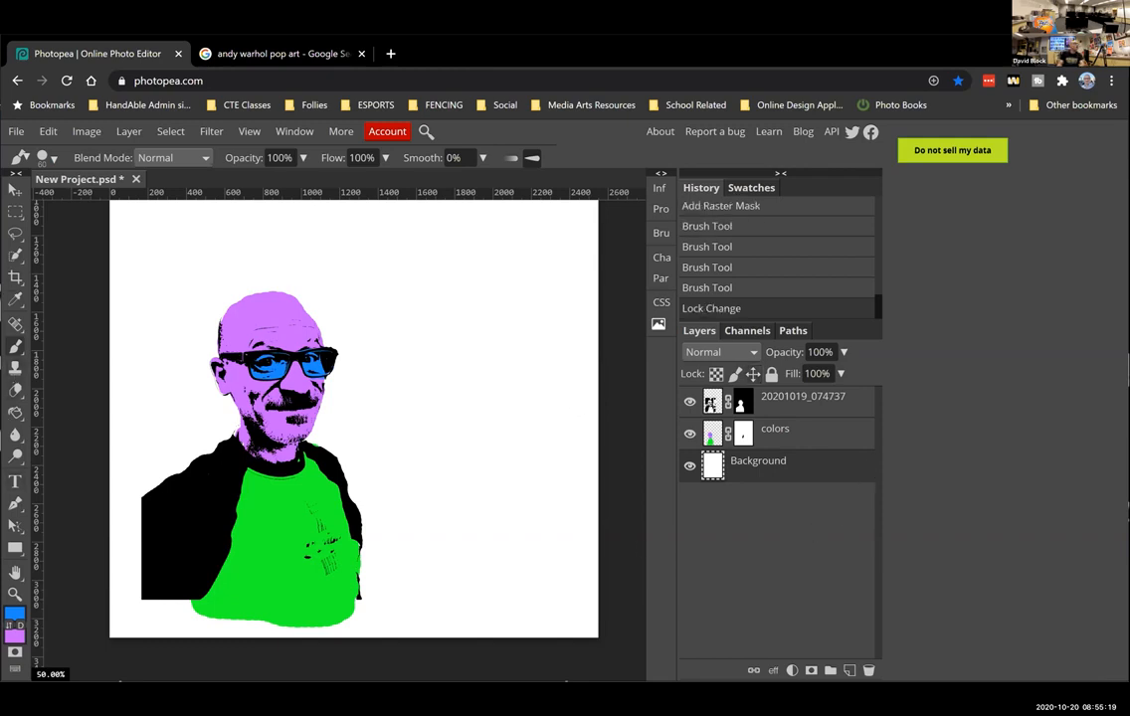
click(15, 210)
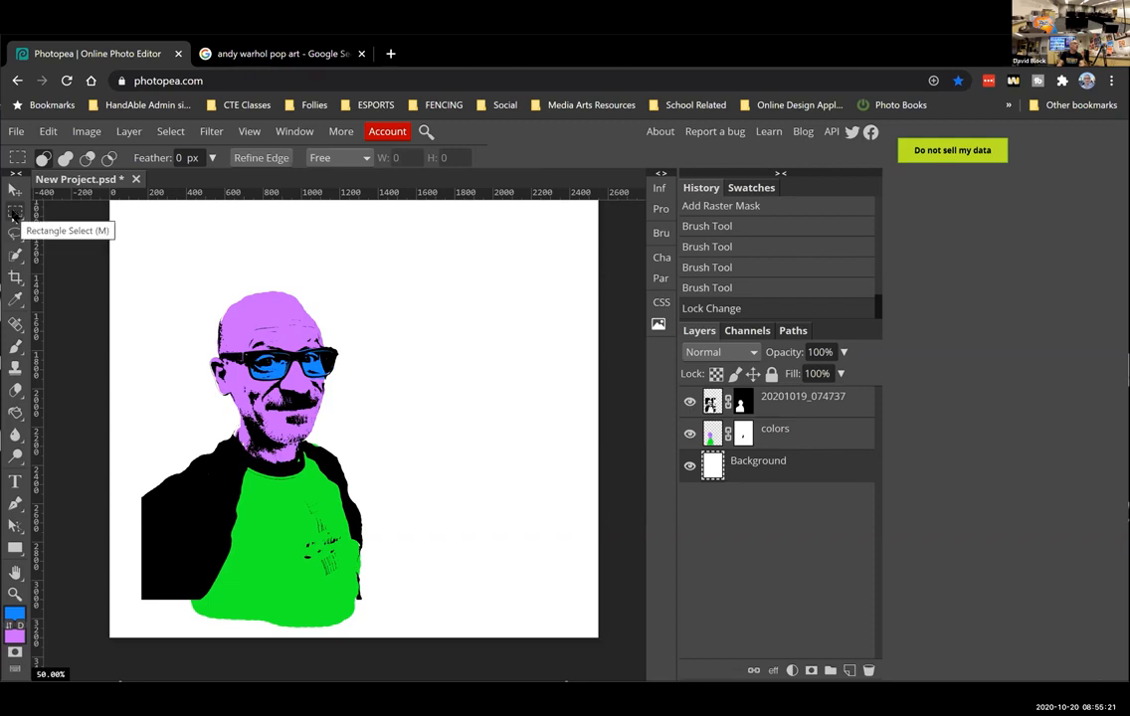
drag(137, 611, 394, 268)
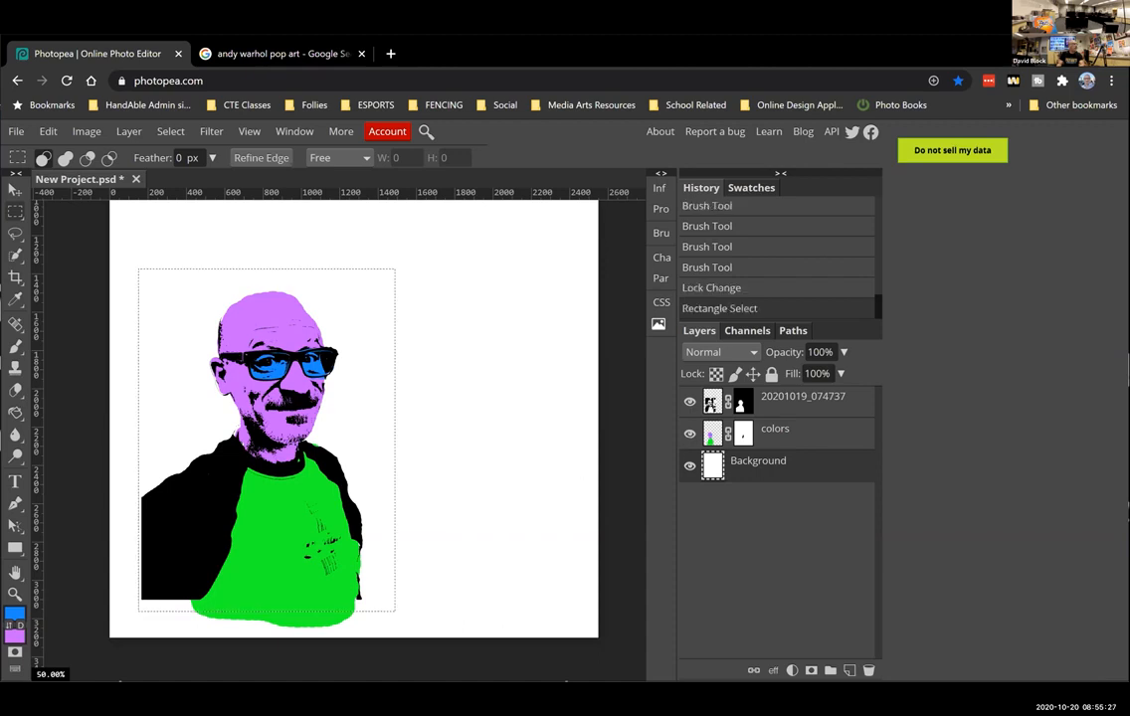
Step: Set the foreground colour to orange ffa619 and fill the rectangular selection on the Background layer with the Paint Bucket tool
click(14, 613)
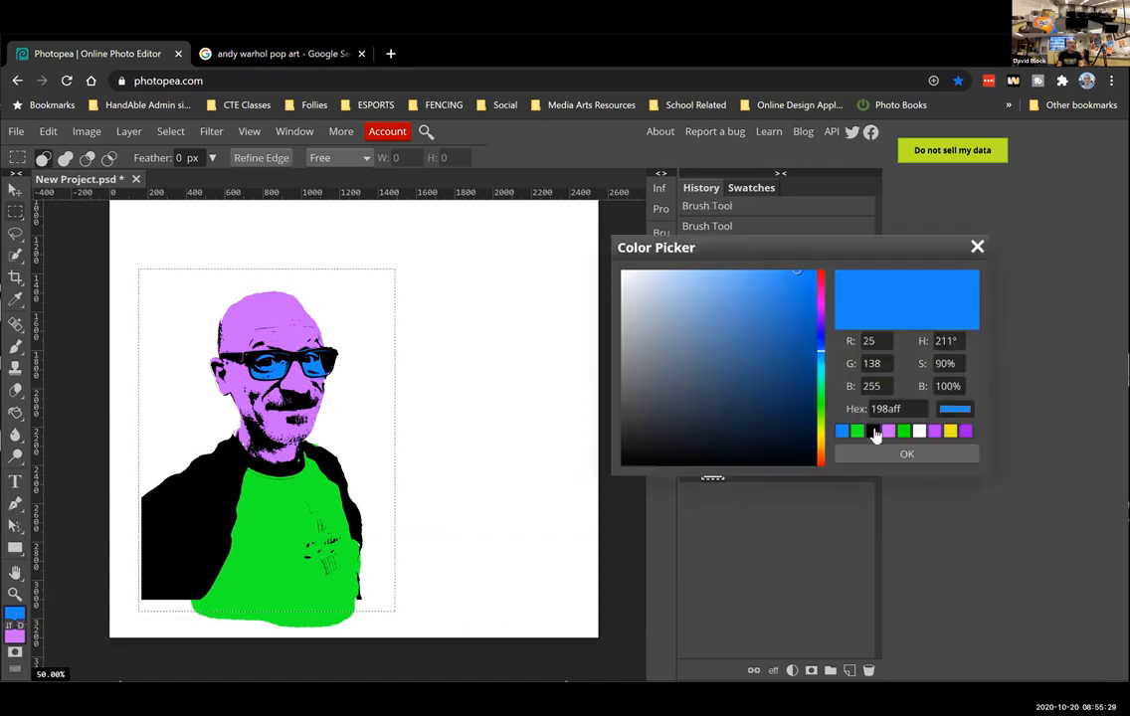
click(821, 447)
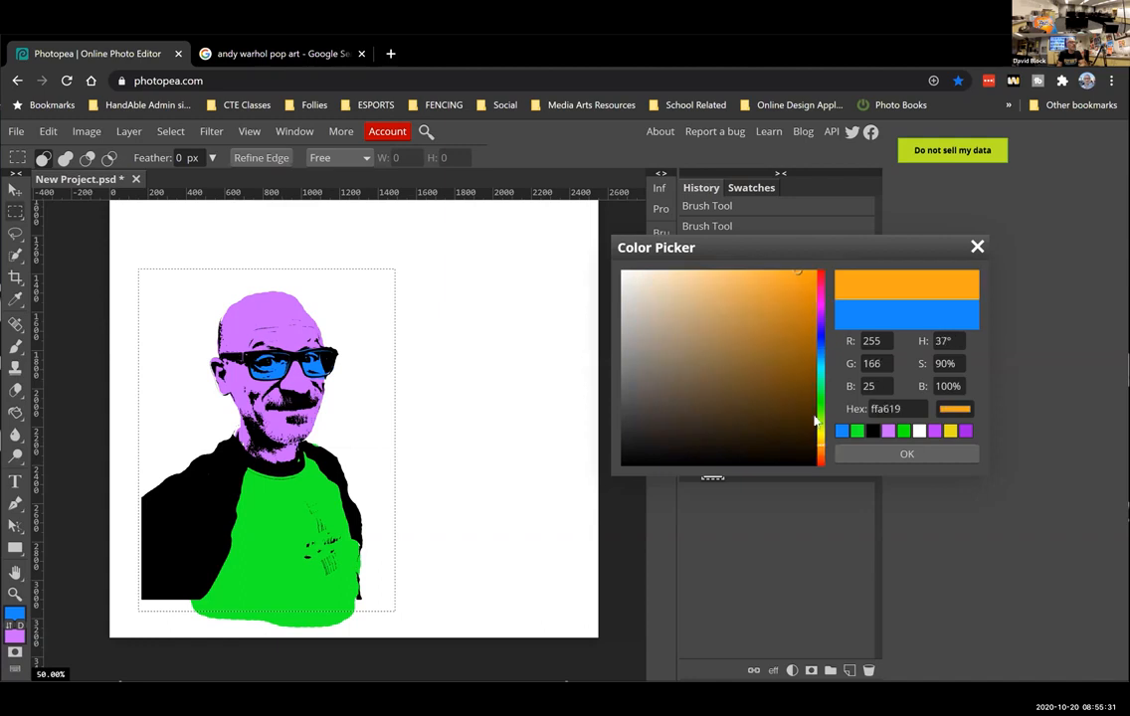
click(900, 454)
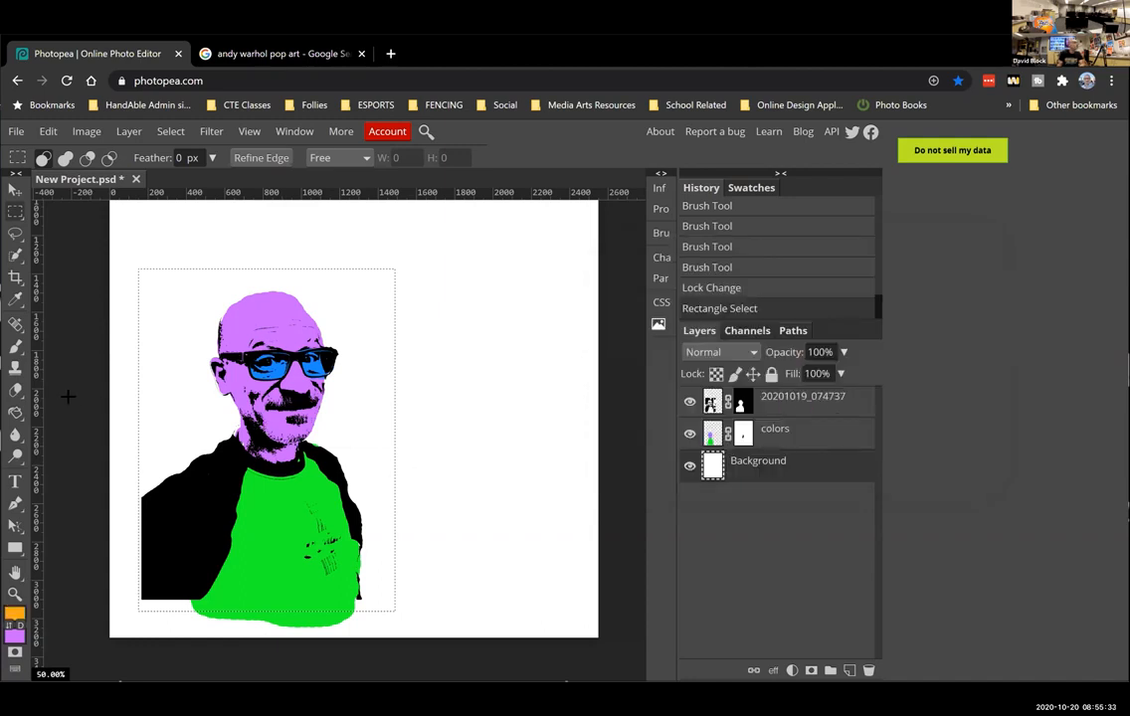
right_click(15, 412)
click(60, 413)
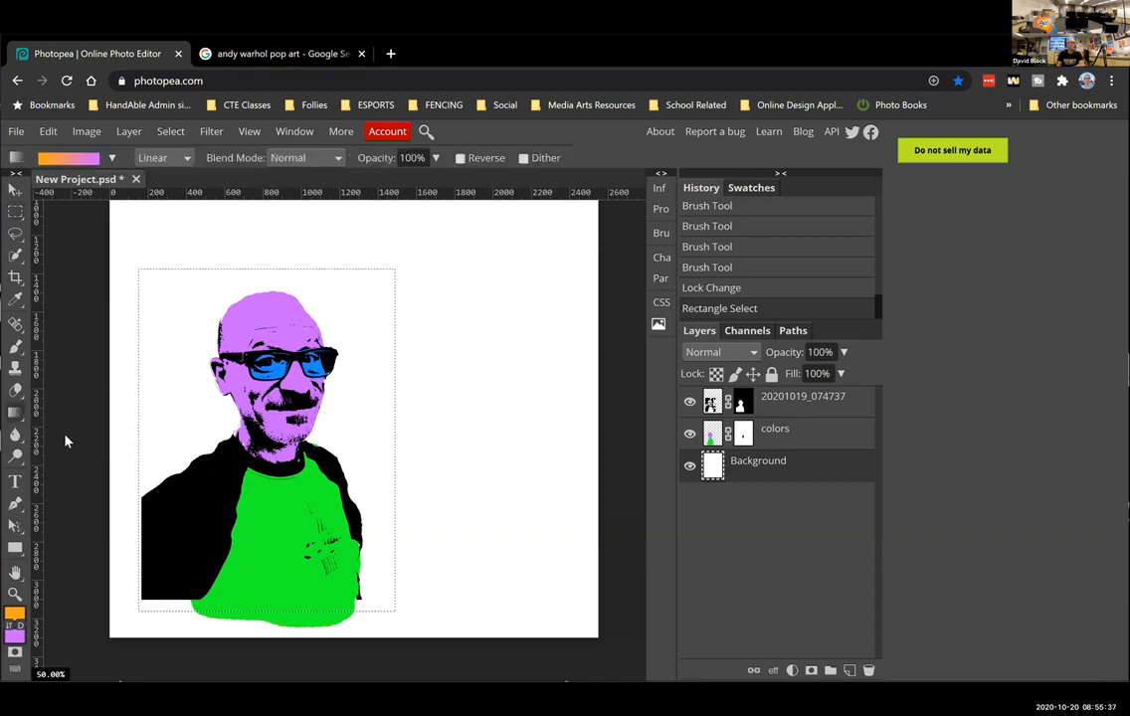
right_click(15, 415)
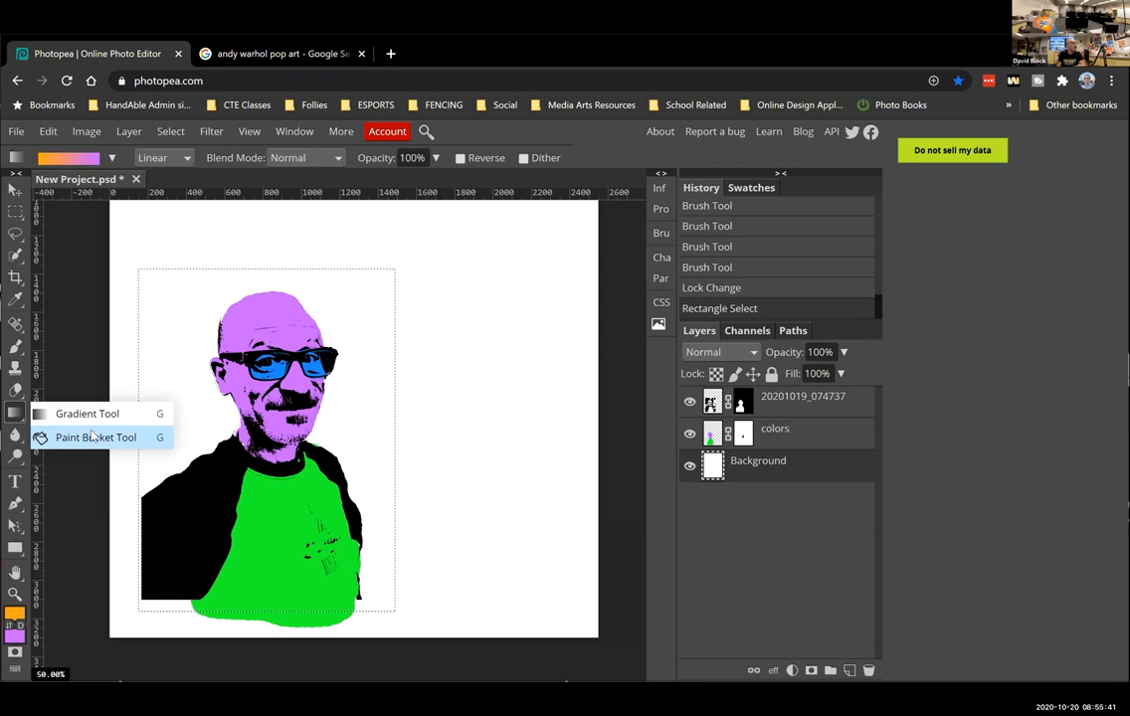
click(11, 417)
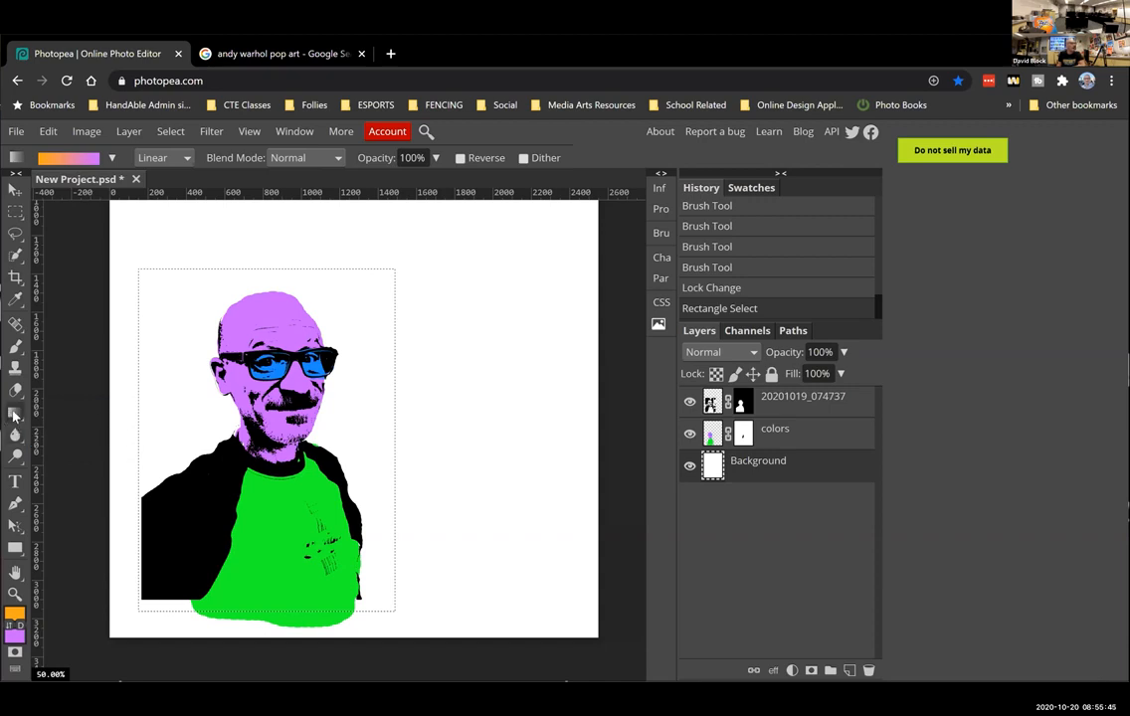
right_click(14, 417)
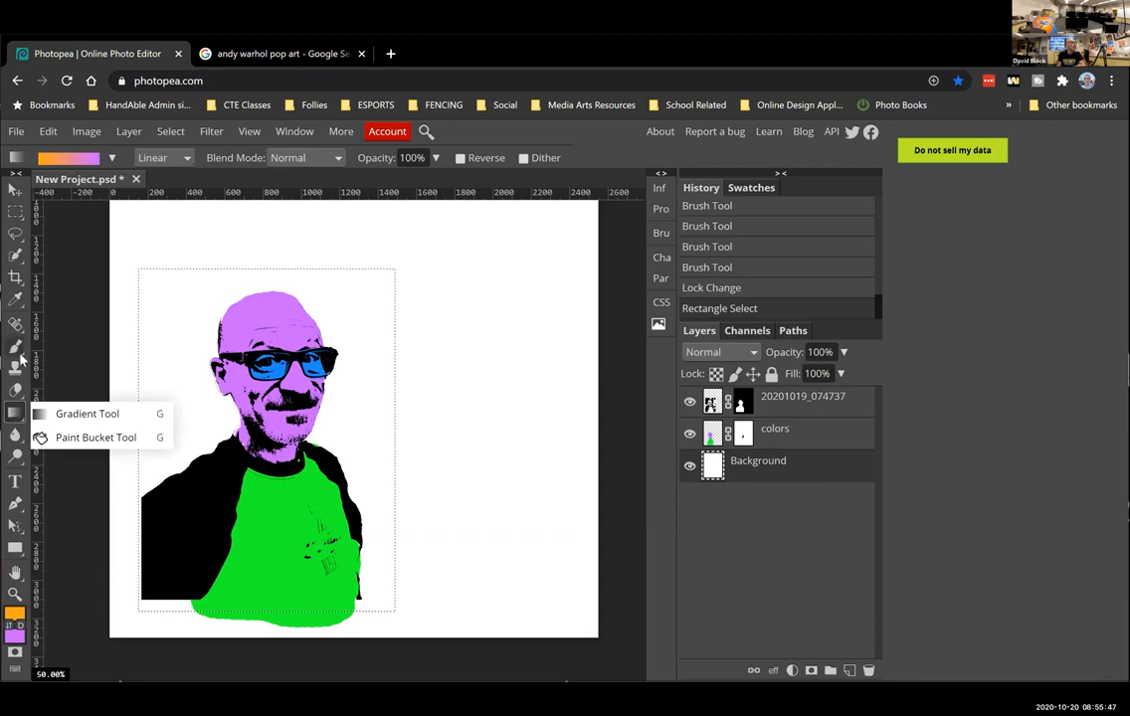
click(67, 438)
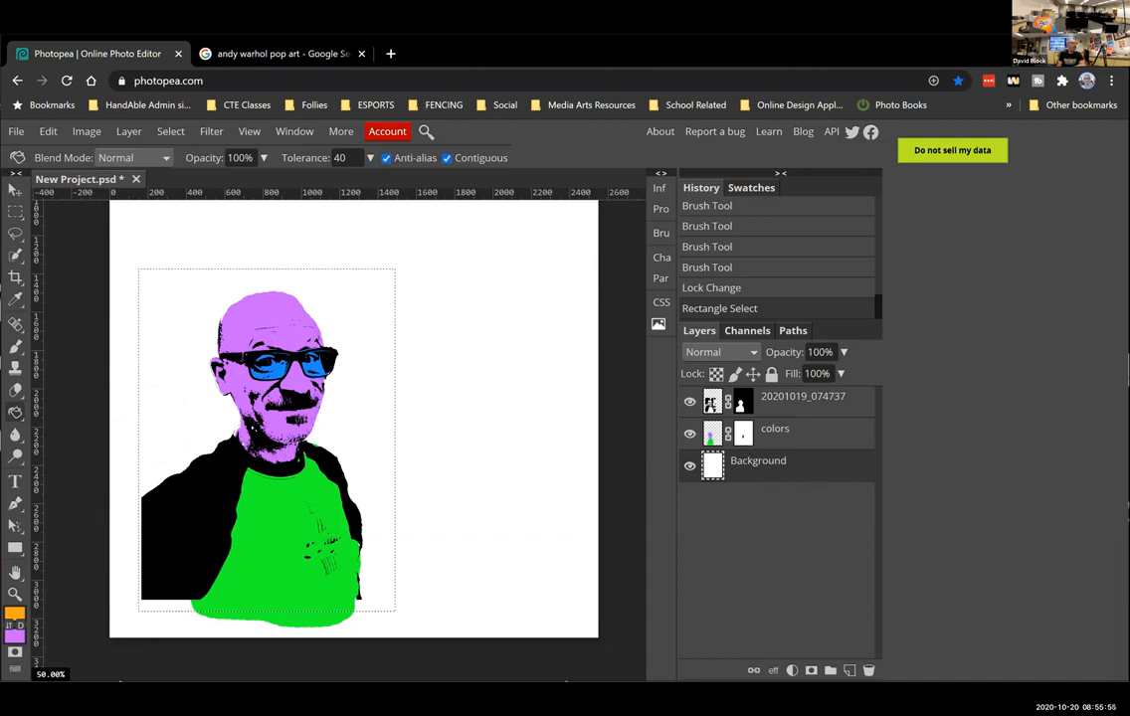
click(192, 395)
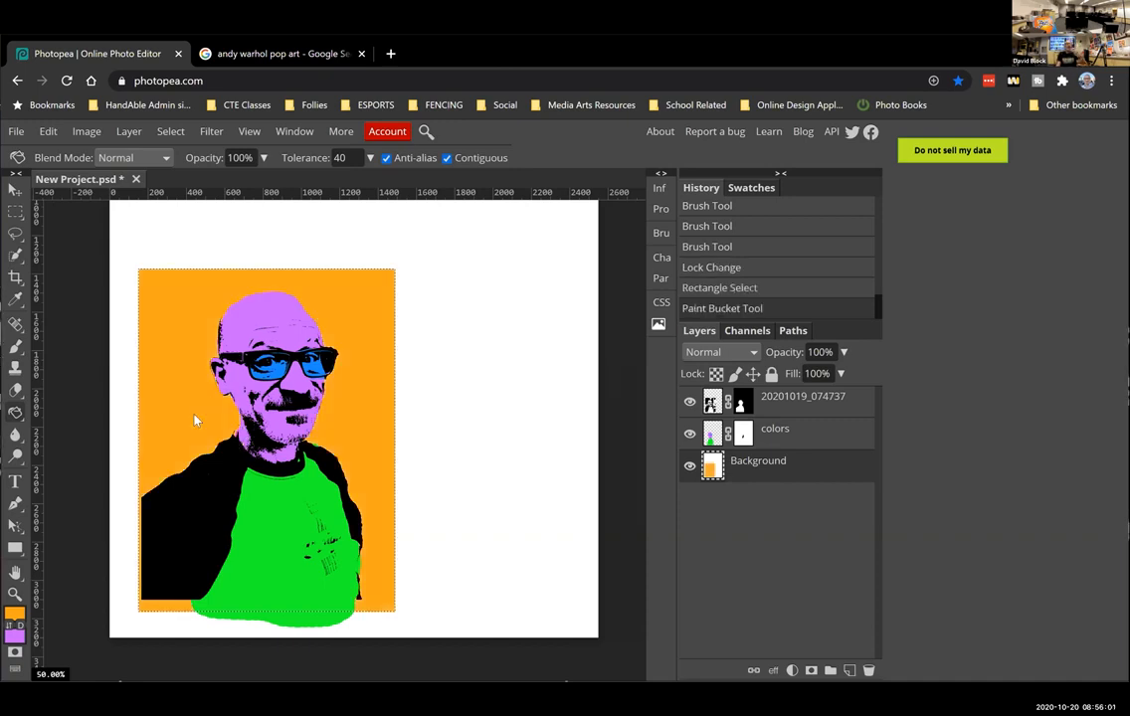
Step: Group the three layers into a folder and add a raster mask cropping it to a rectangle just inside the orange background's edges
click(15, 189)
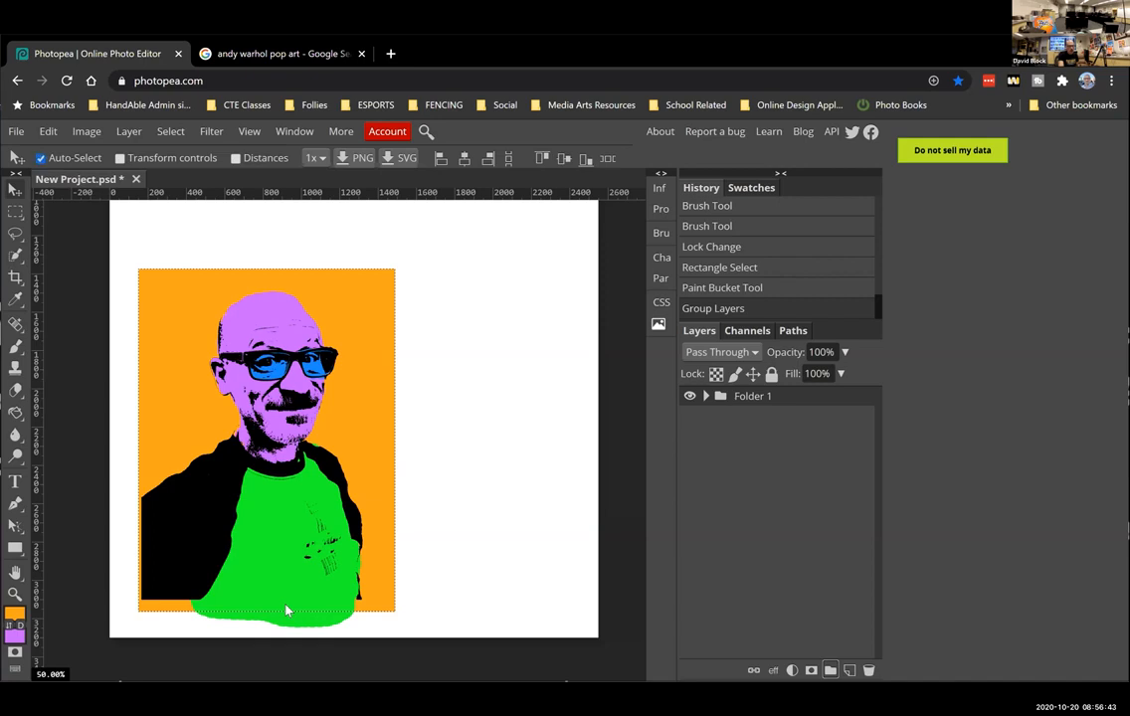
key(ctrl+d)
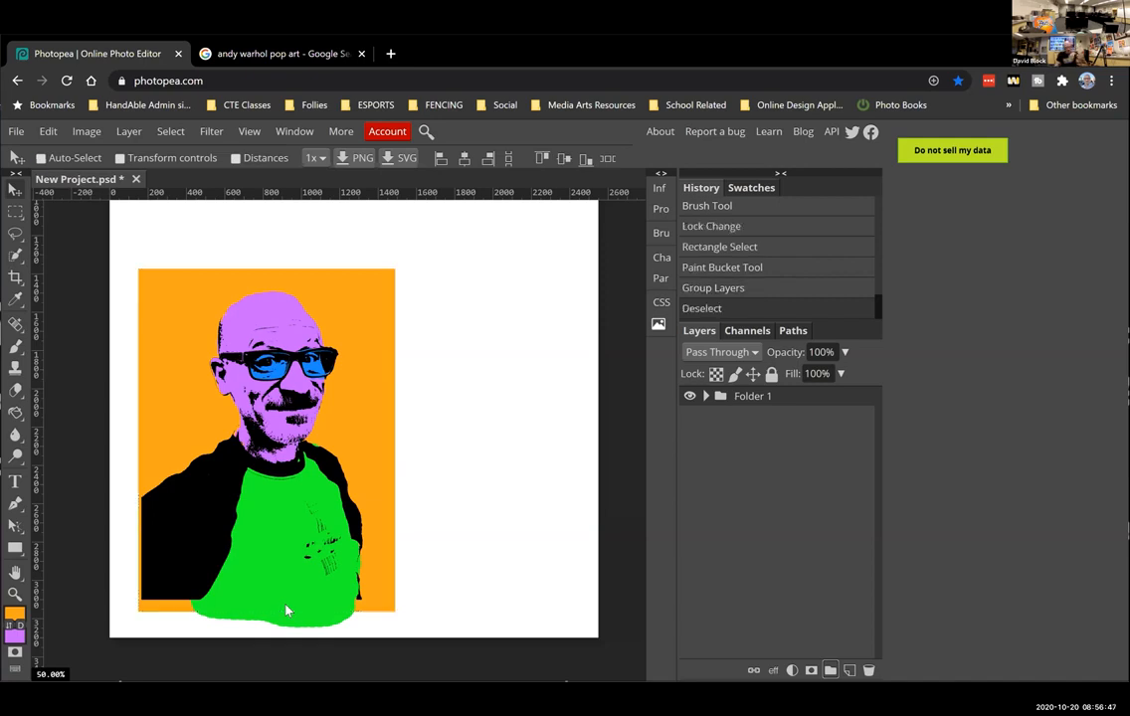
click(22, 215)
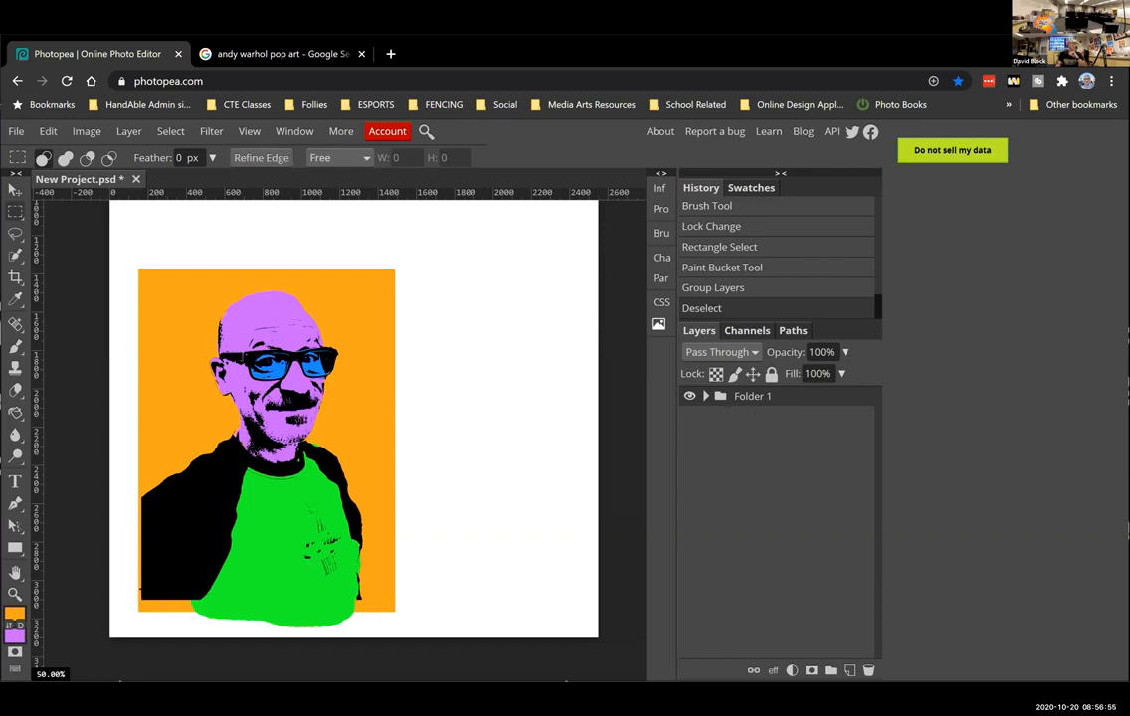
drag(154, 586, 380, 281)
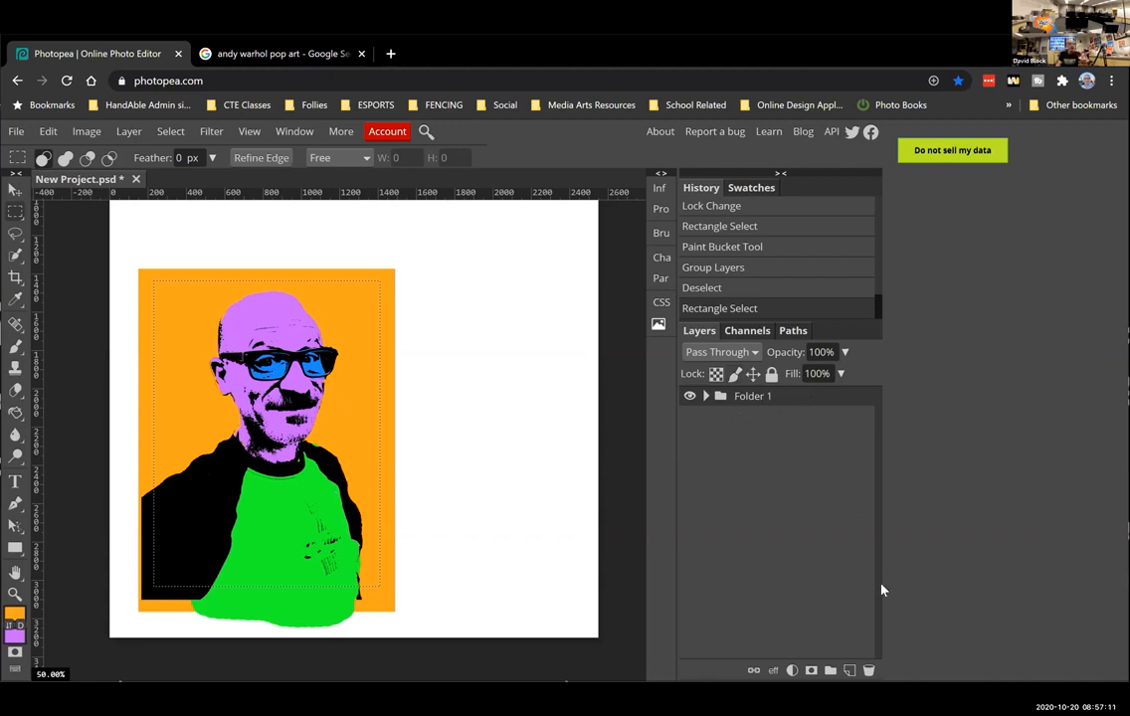
click(812, 672)
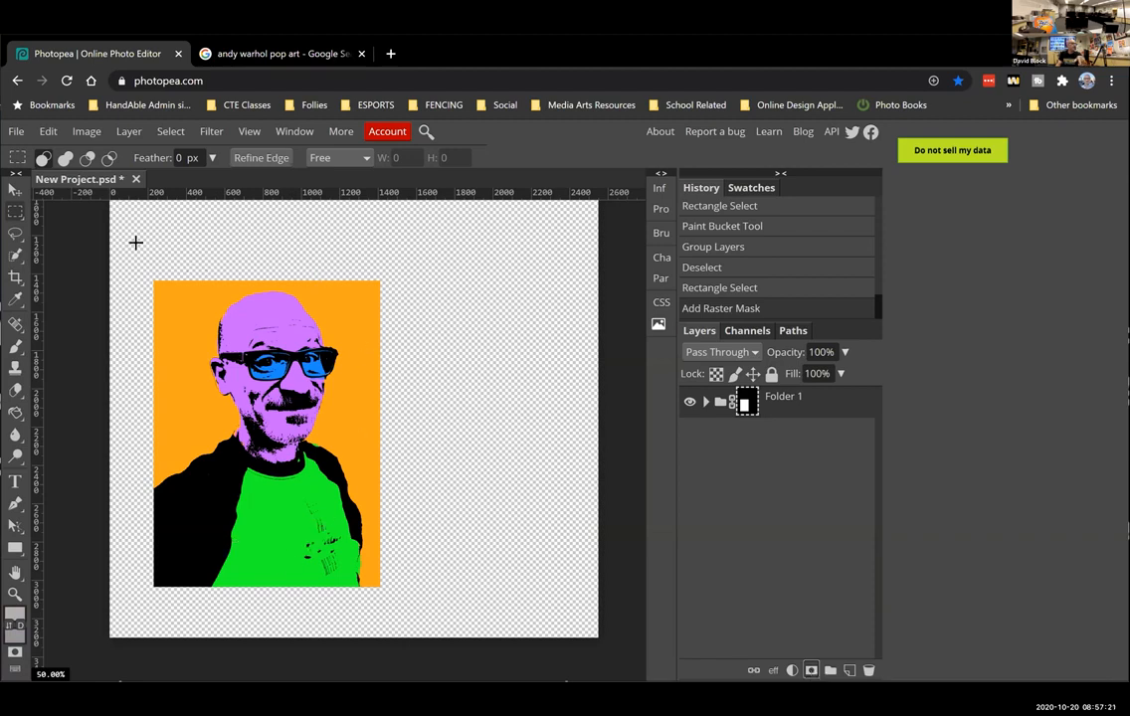
Step: Try moving the portrait with Auto-Select enabled, undo the move and disable Auto-Select again
click(15, 189)
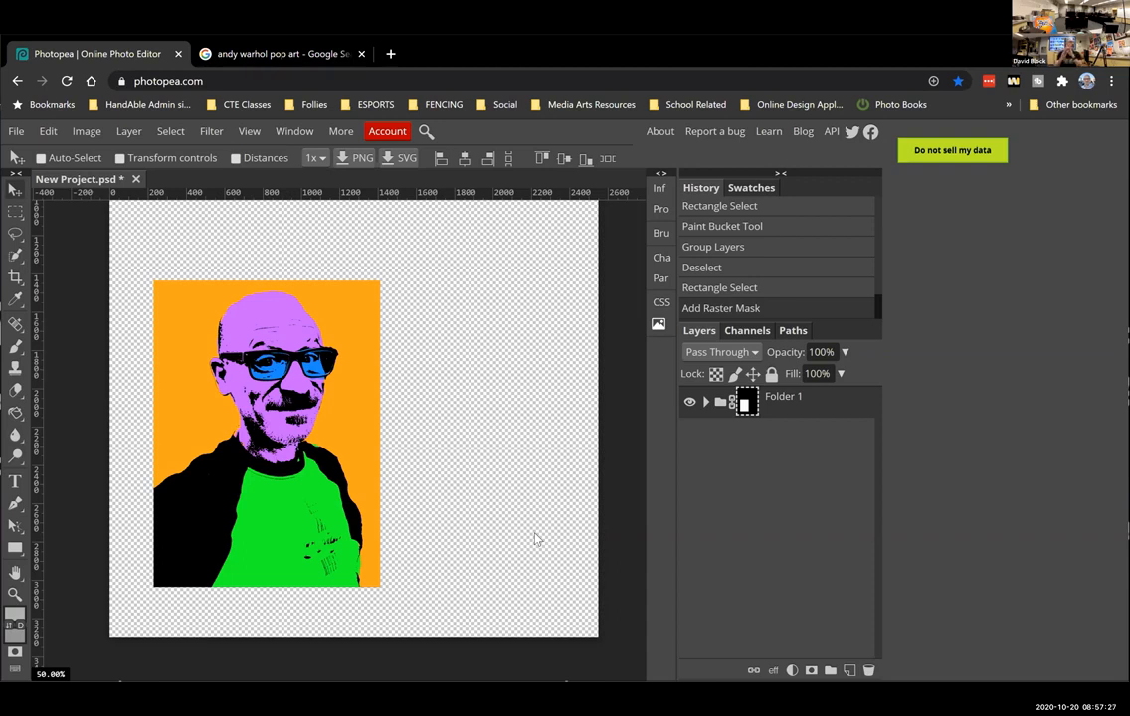
click(152, 159)
click(149, 161)
click(41, 160)
drag(257, 368, 166, 328)
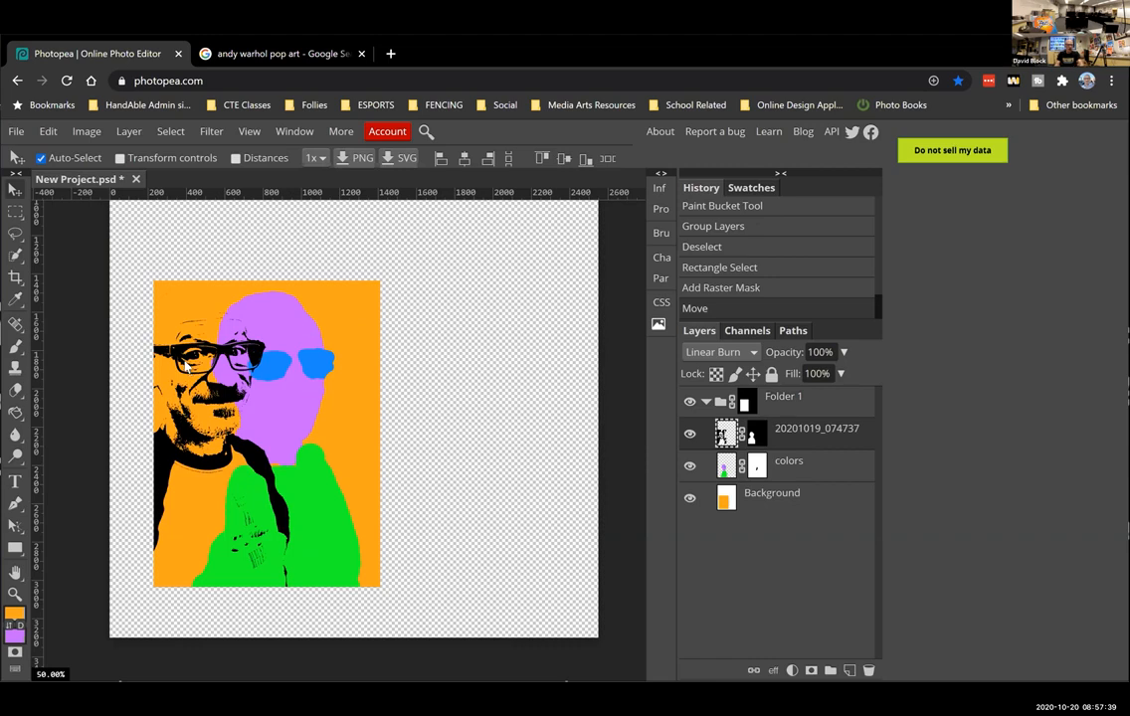
key(ctrl+z)
click(41, 158)
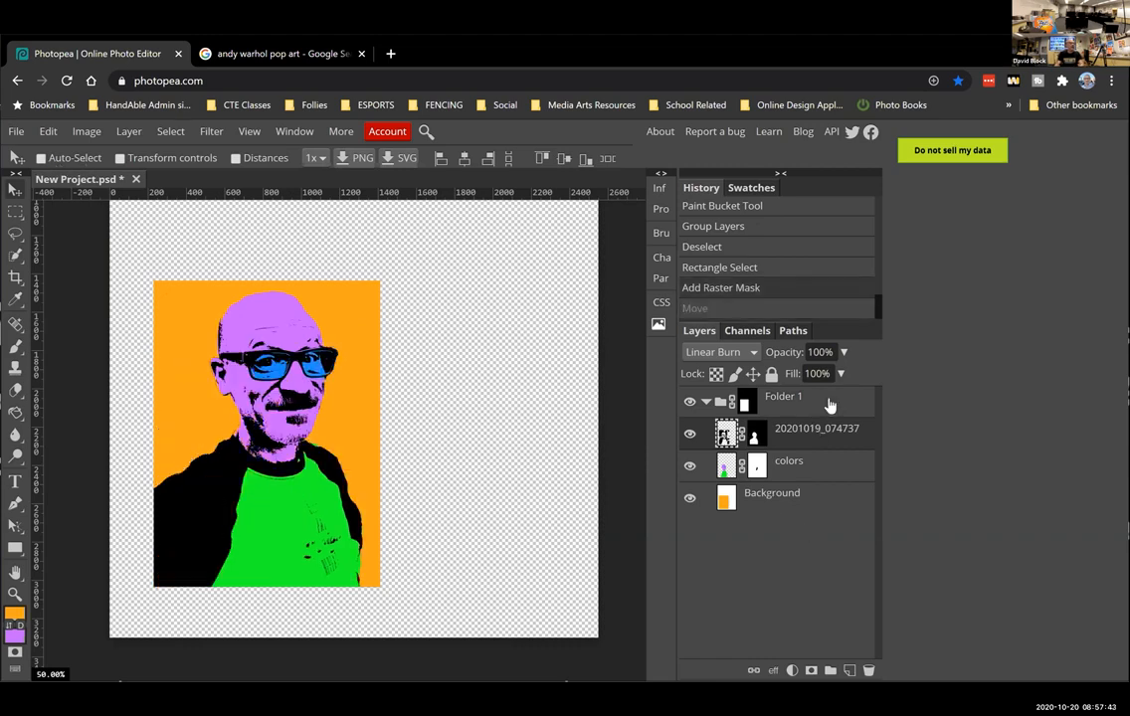
Step: Select and collapse Folder 1, and move the whole portrait closer to the canvas's lower-left corner
click(830, 402)
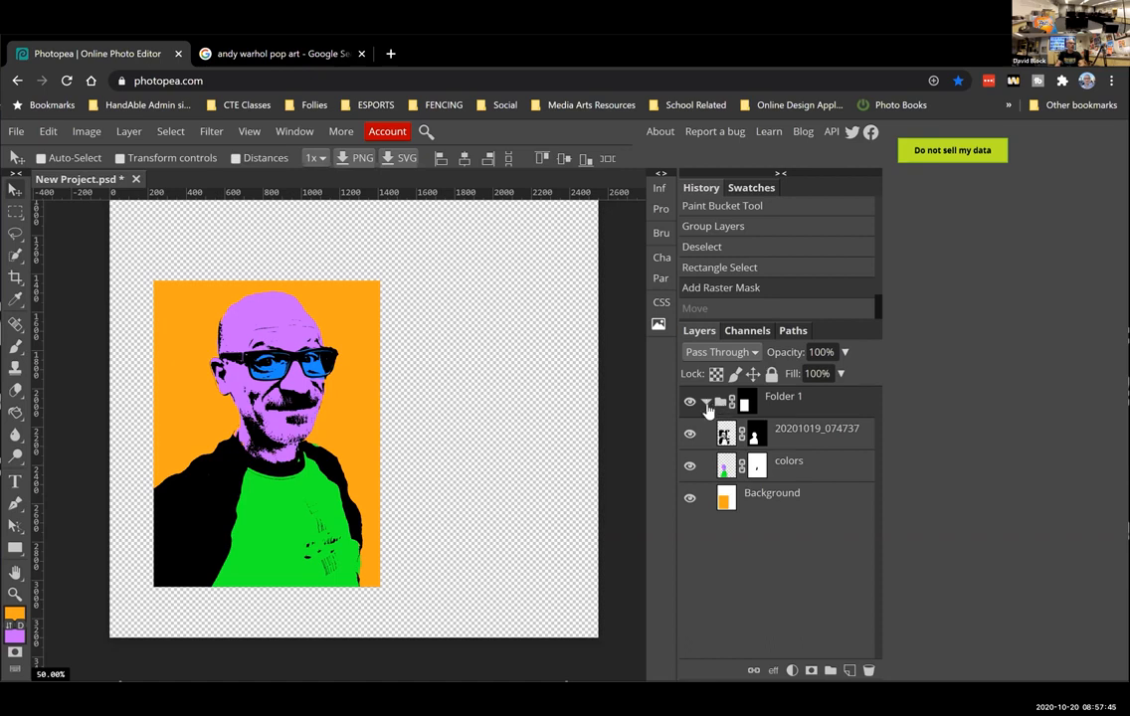
click(706, 402)
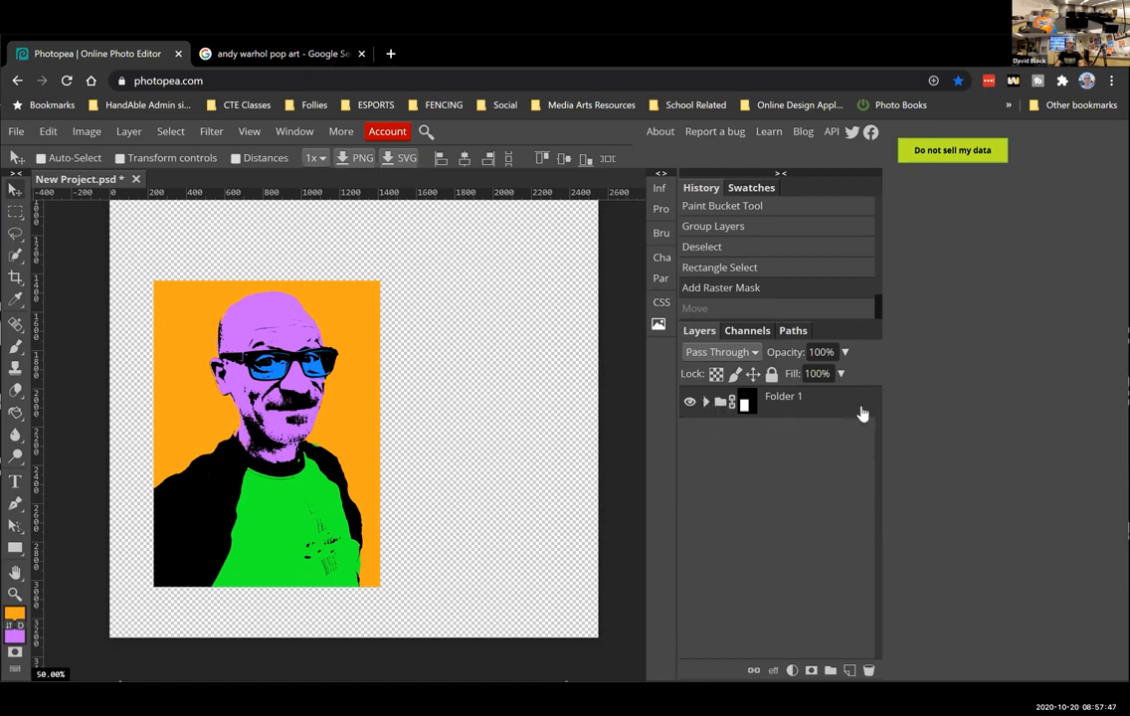
drag(325, 416, 278, 410)
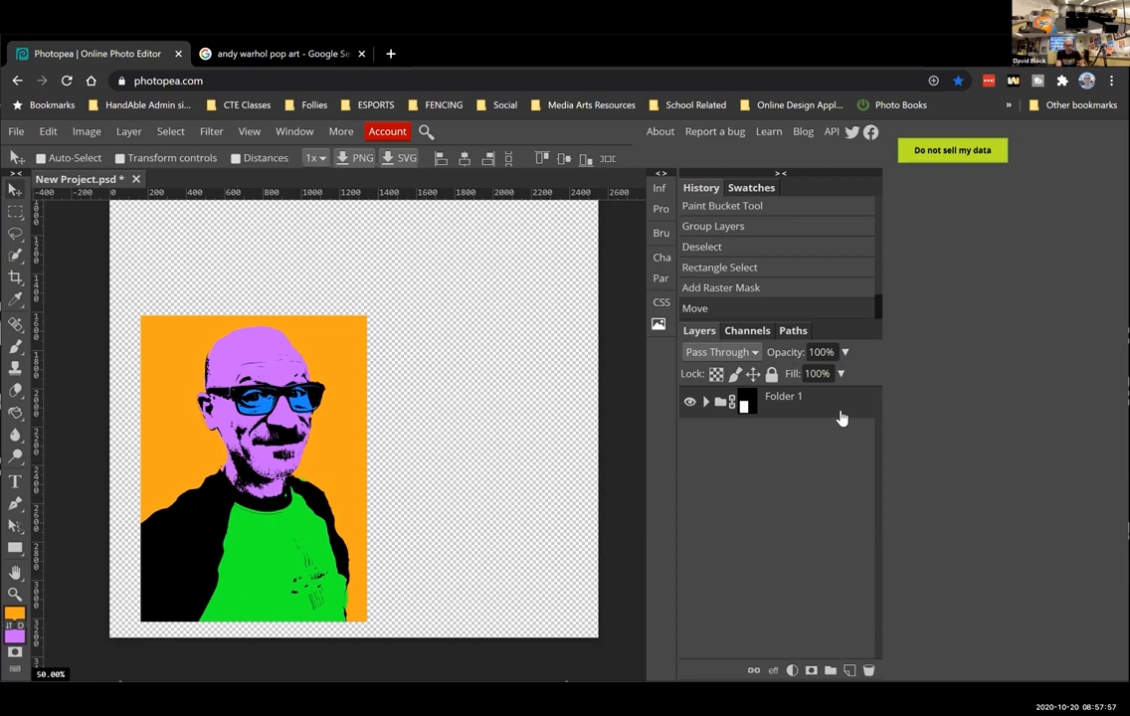
Step: Duplicate Folder 1 three times
key(ctrl)
key(ctrl+j)
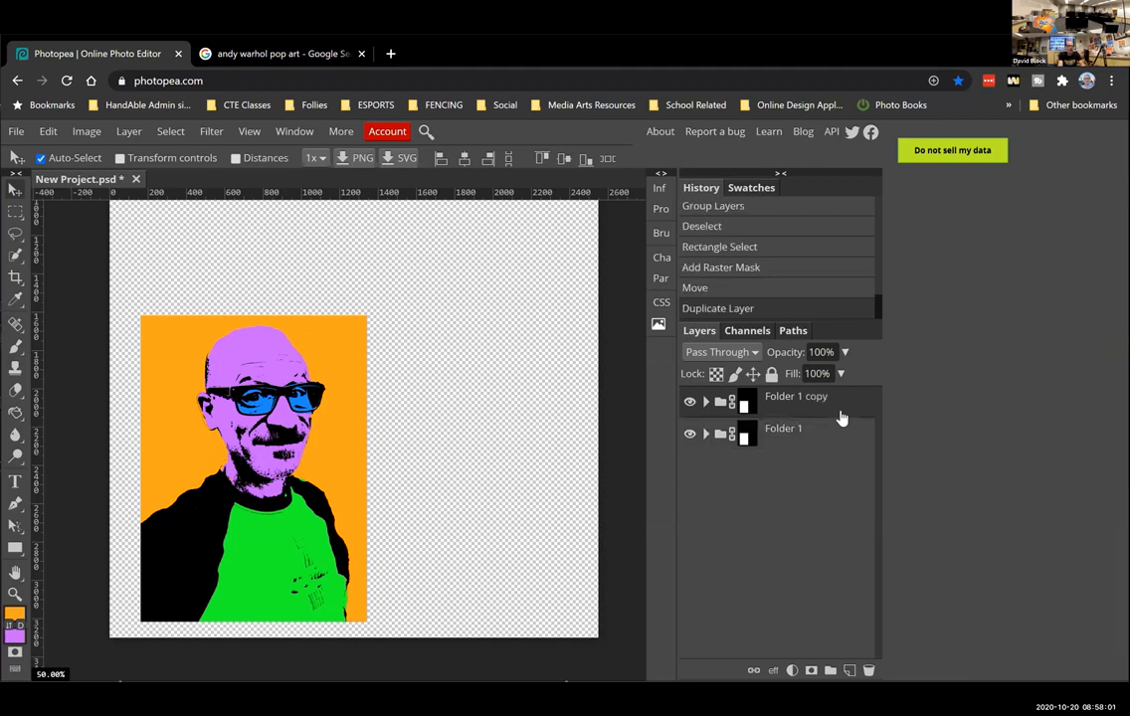
key(ctrl+j)
key(ctrl+j)
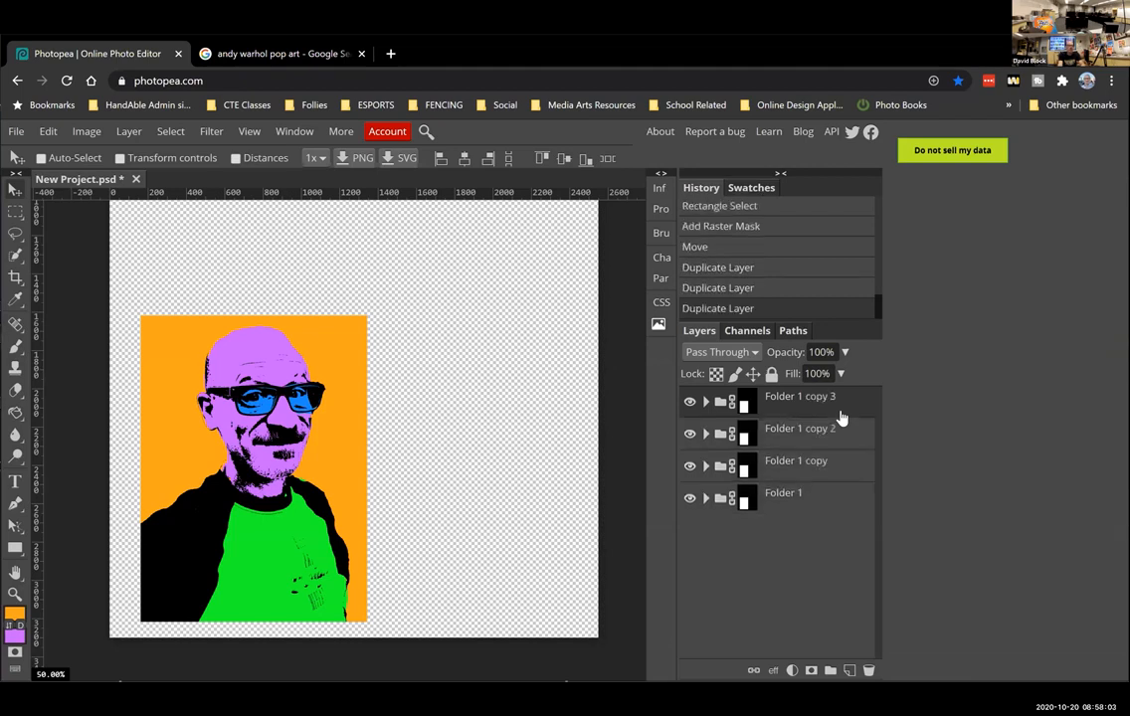
Step: Move Folder 1 copy to the right of the original portrait so that their edges meet
click(831, 471)
drag(290, 383, 421, 374)
drag(522, 422, 502, 438)
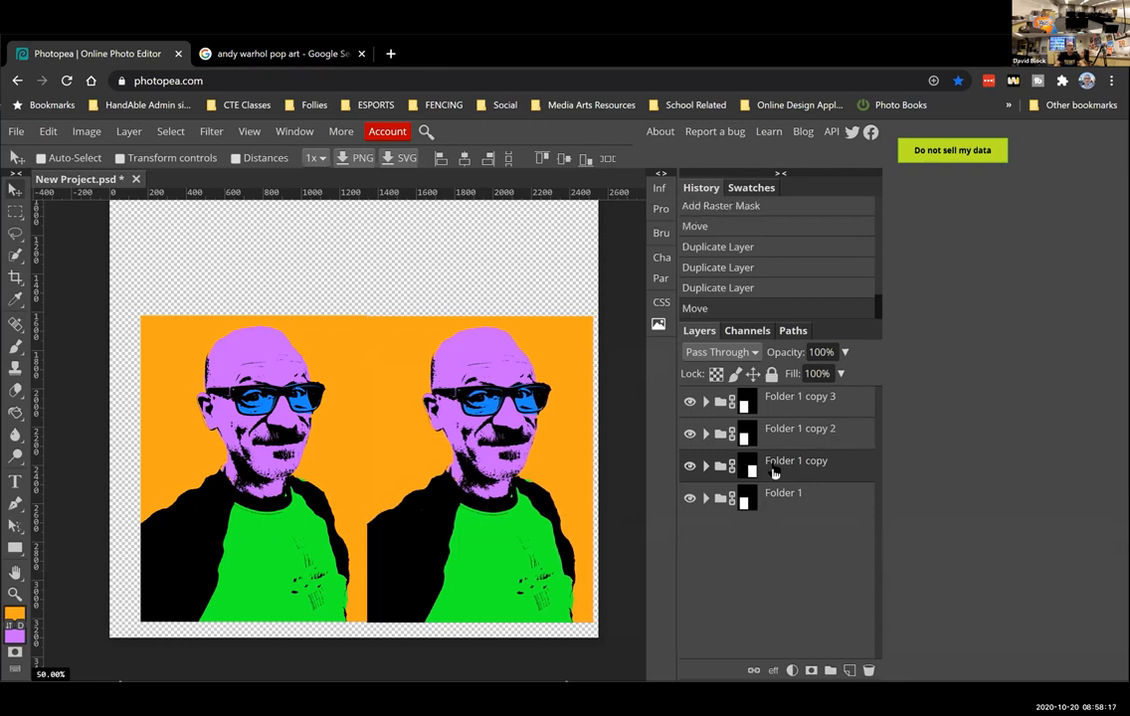
Step: Try moving Folder 1 copy 2 above the original portrait and undo the move
drag(260, 458, 276, 299)
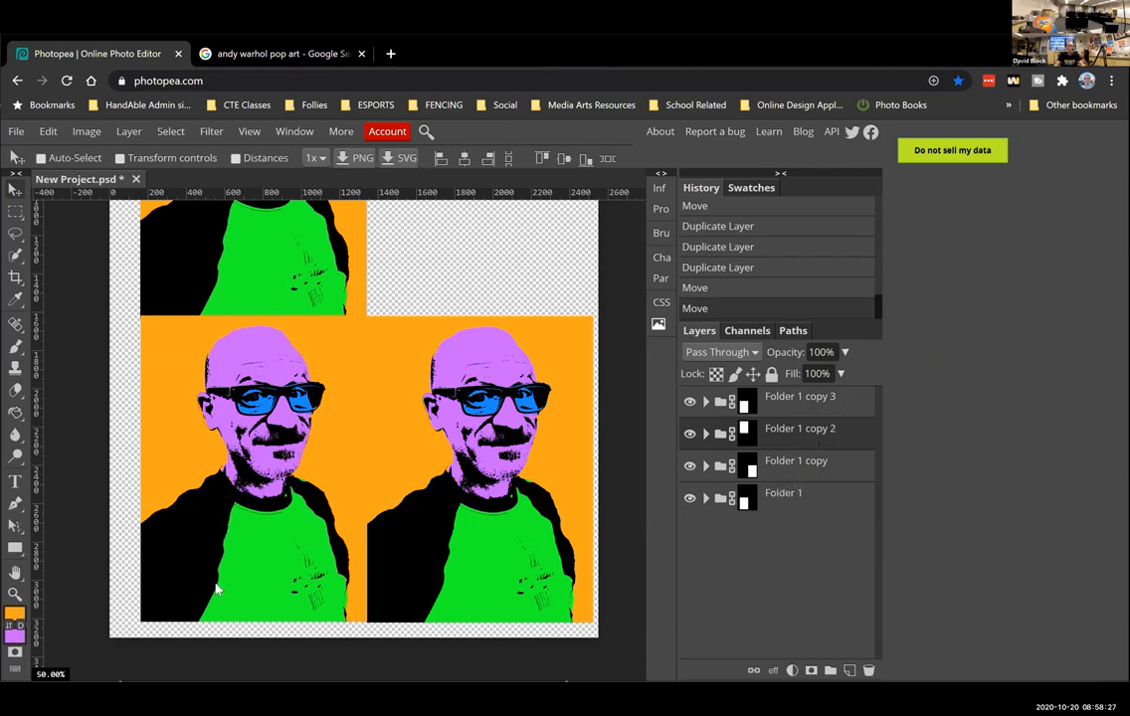
key(ctrl+z)
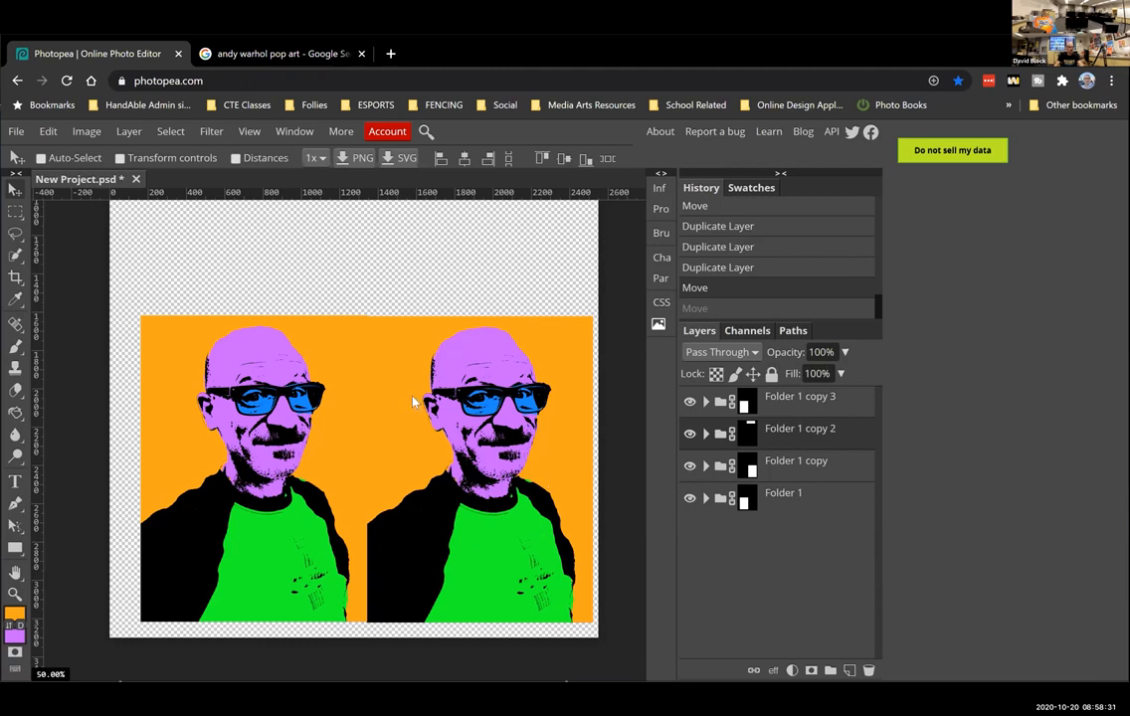
key(ctrl+z)
key(ctrl+shift+z)
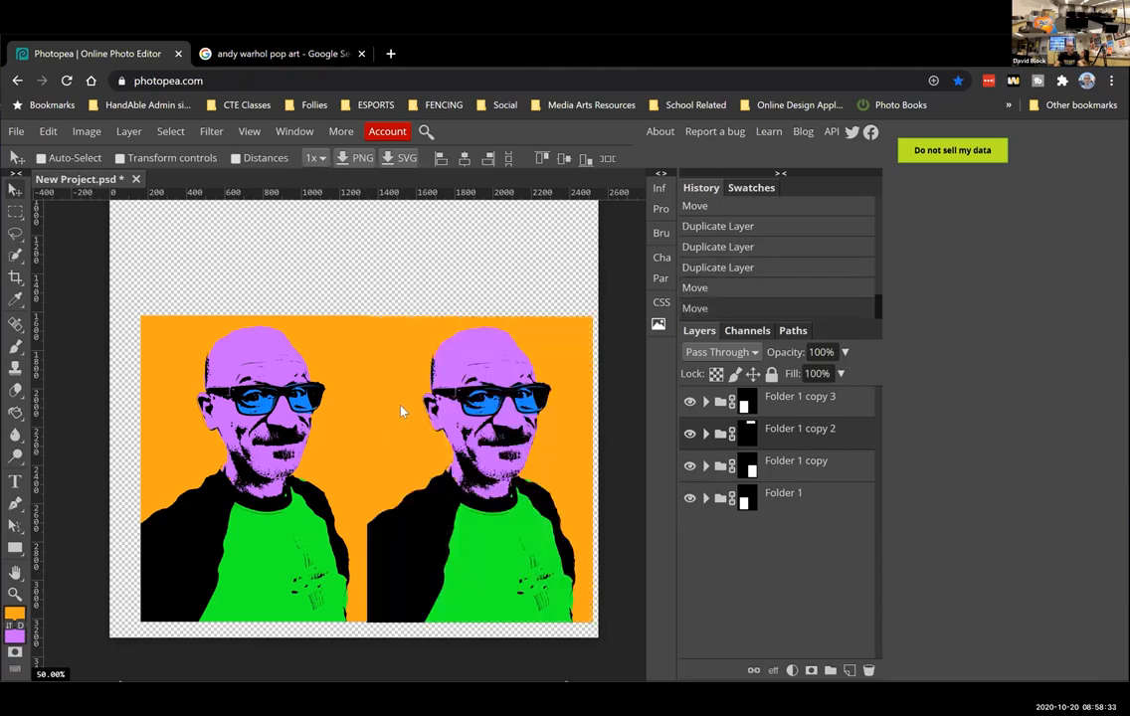
key(ctrl+z)
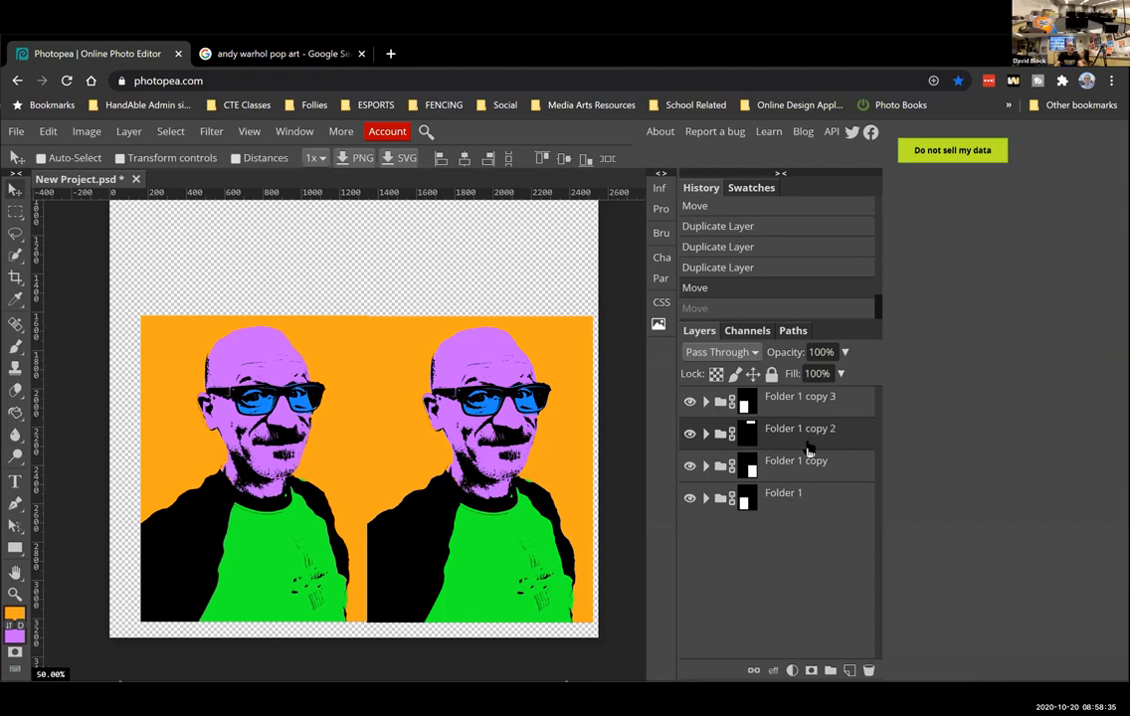
Step: Move Folder 1 copy 2 directly above the original portrait, aligned with its edges, and hide Folder 1 copy 3
drag(250, 518, 229, 259)
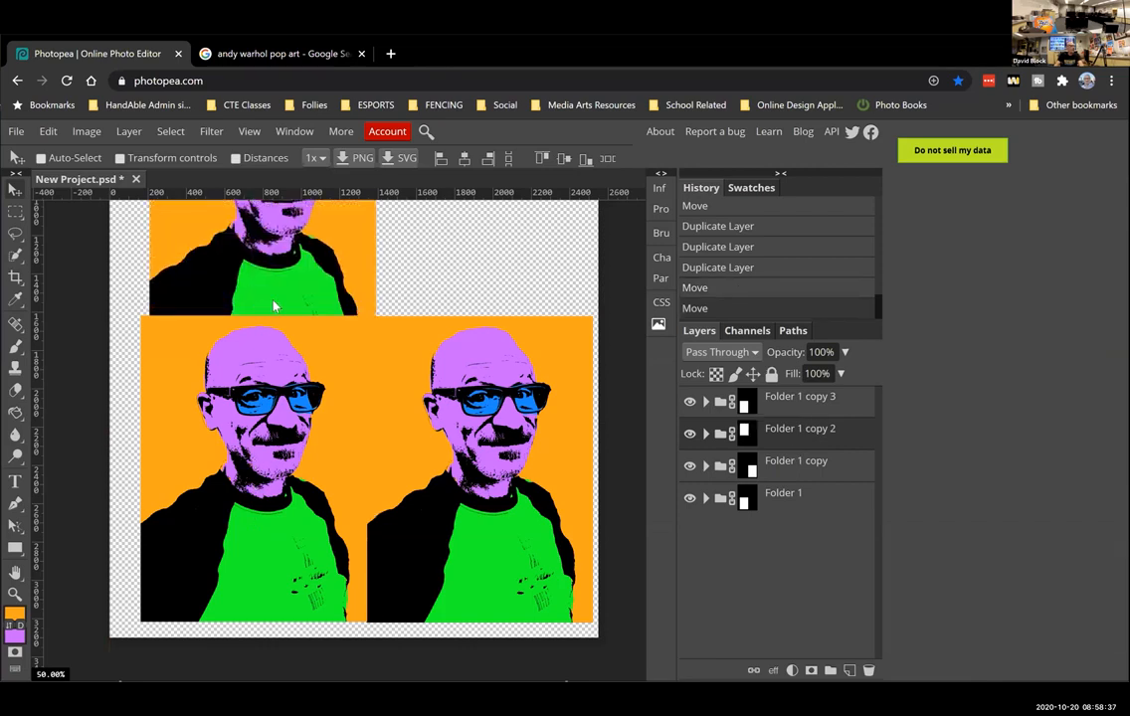
drag(290, 356, 283, 298)
scroll(308, 330, up, 4)
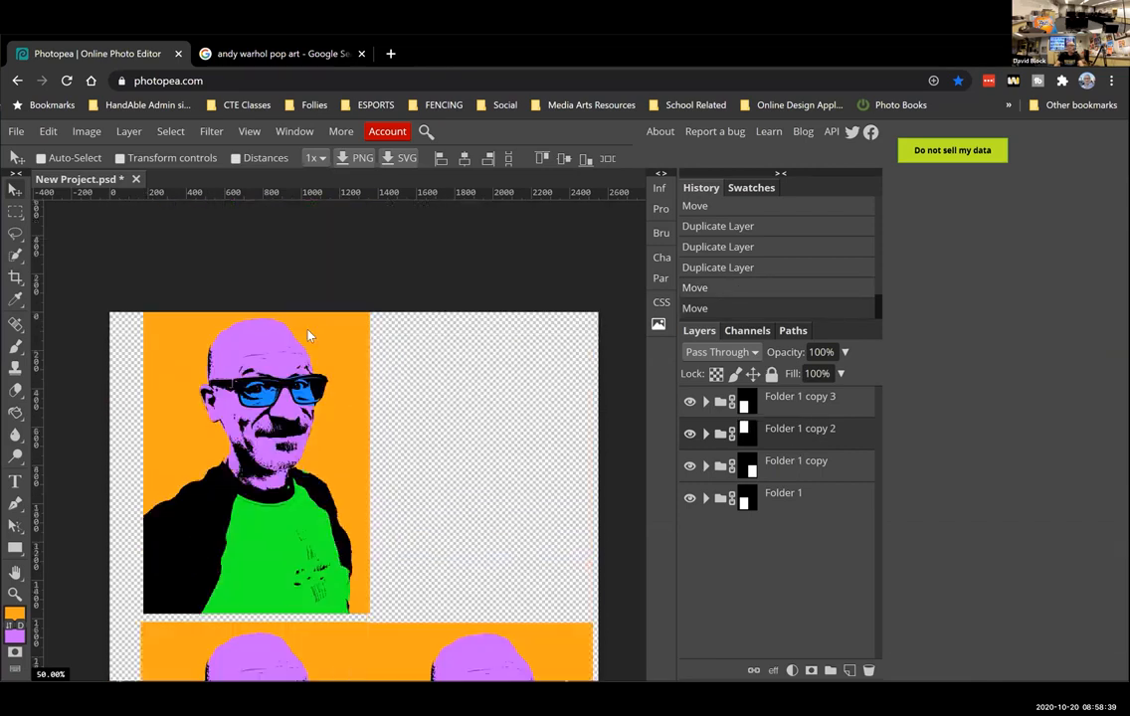
scroll(307, 330, down, 2)
drag(255, 386, 253, 398)
click(690, 404)
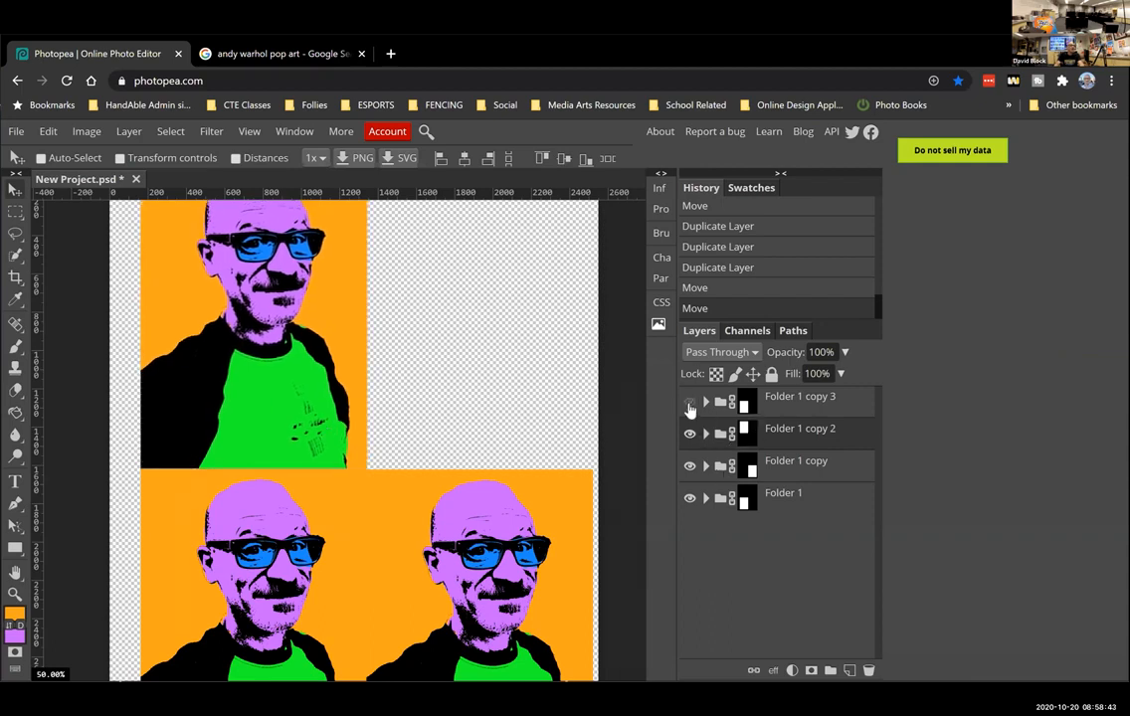
Step: Show Folder 1 copy 3 and move it into the empty upper-right quarter, aligned edge to edge with the neighbouring portraits
click(689, 403)
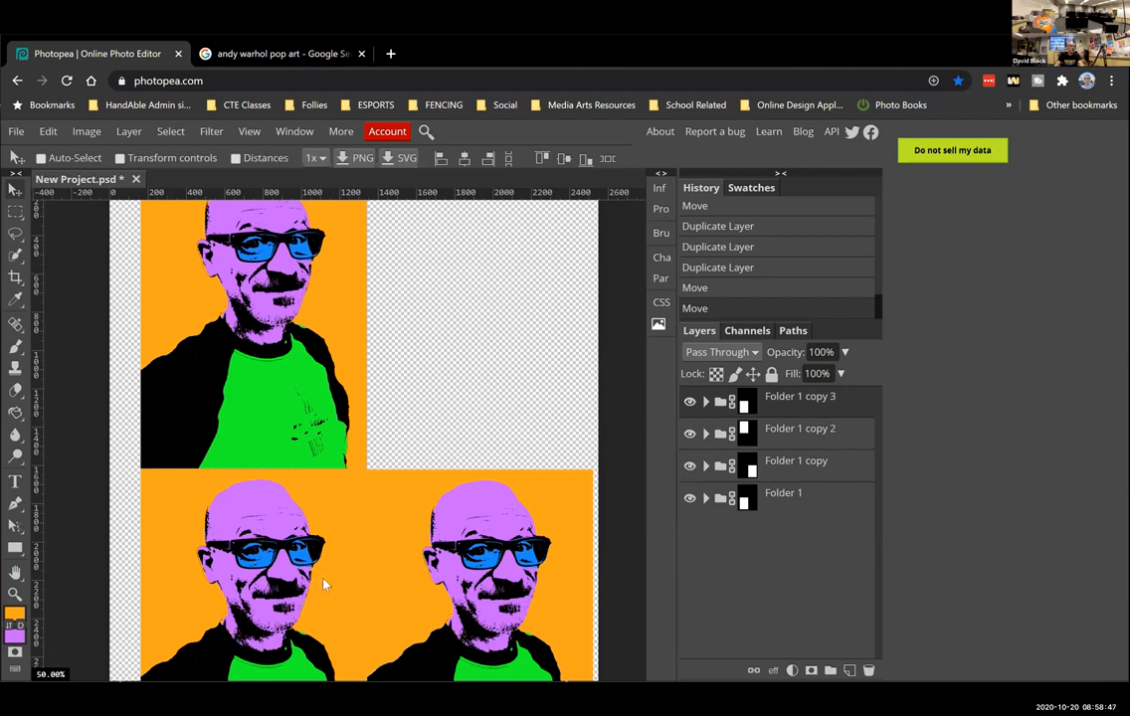
drag(336, 583, 545, 295)
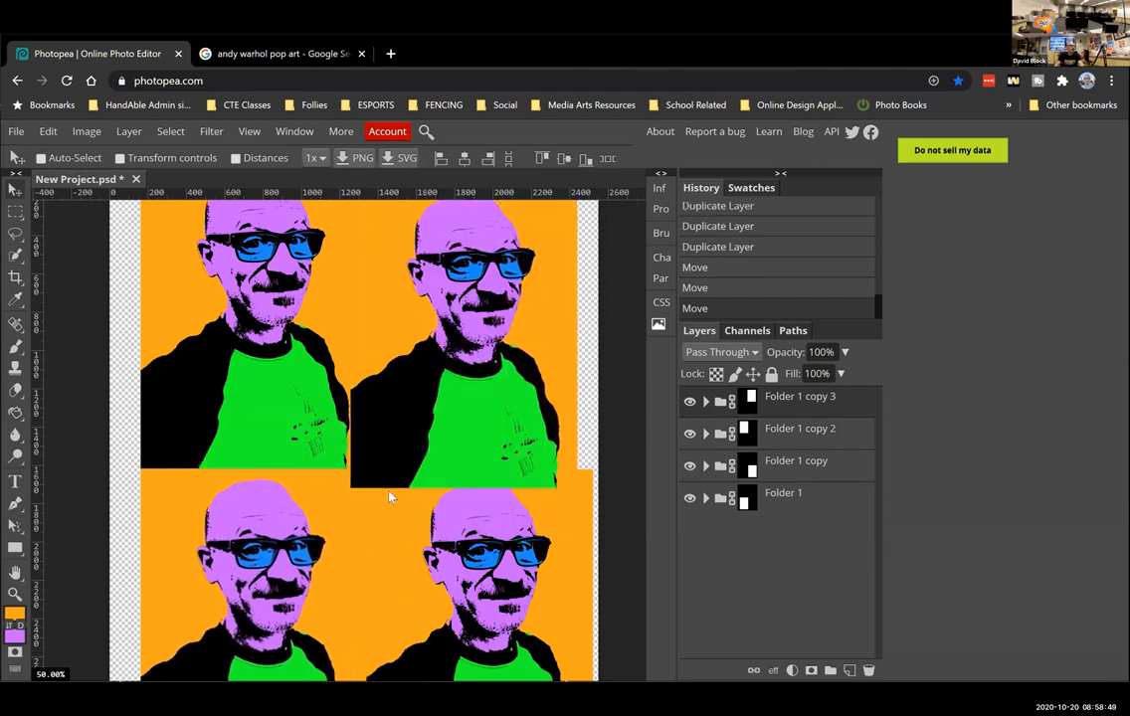
mouse_move(399, 450)
mouse_down()
mouse_move(405, 439)
mouse_move(400, 454)
mouse_up()
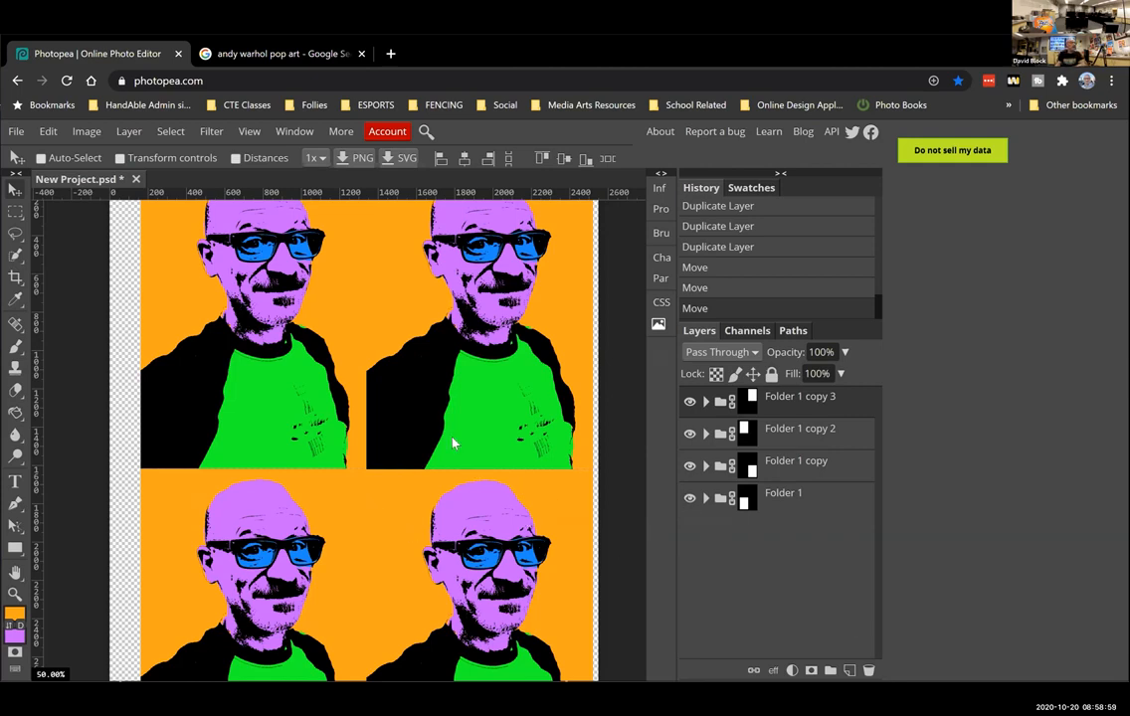
scroll(313, 421, down, 2)
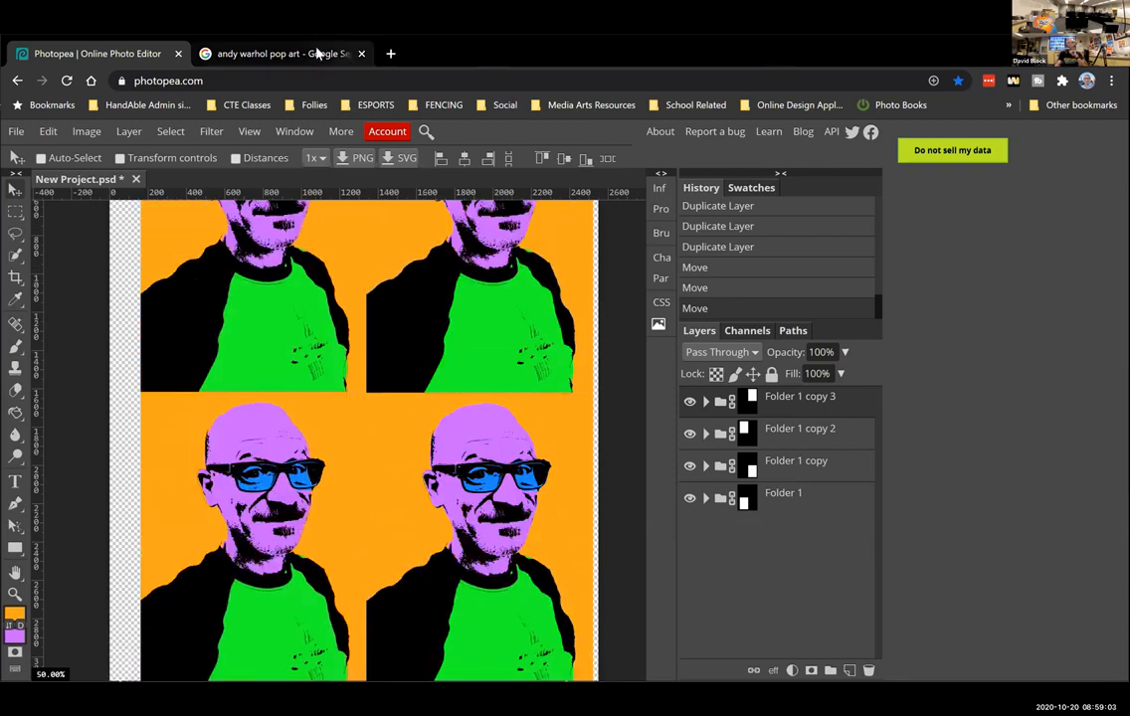
Step: Check the Andy Warhol image results in Google, return to Photopea and toggle Folder 1 copy 3's visibility to identify its portrait
click(283, 60)
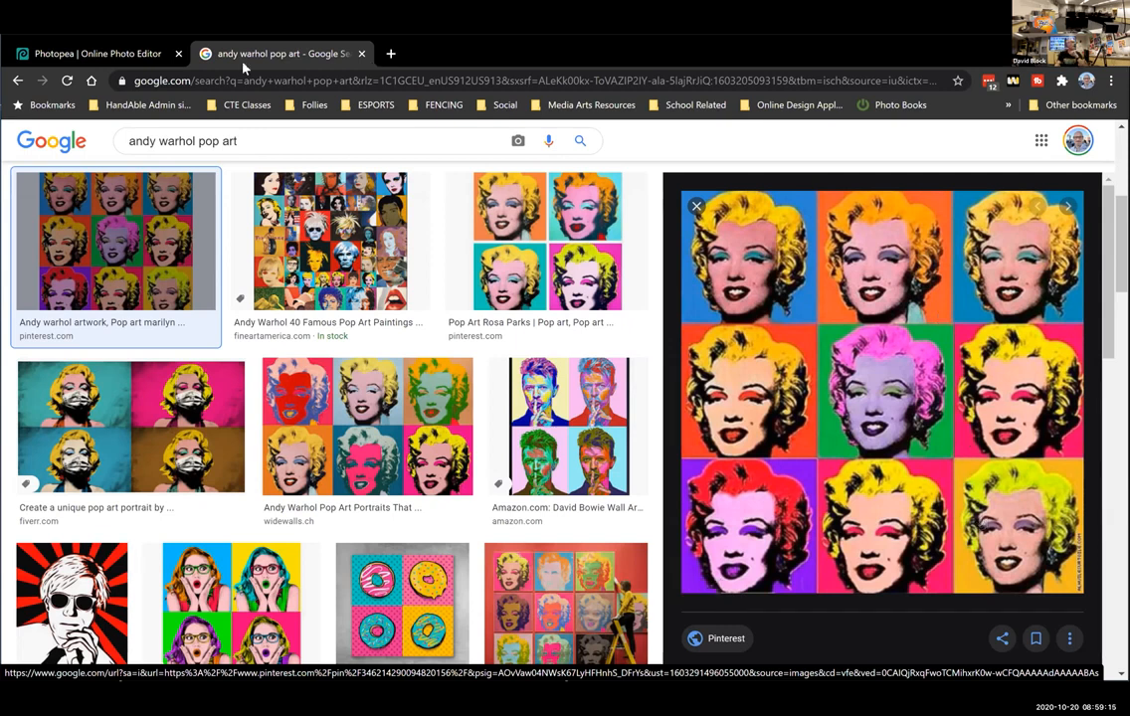
click(119, 53)
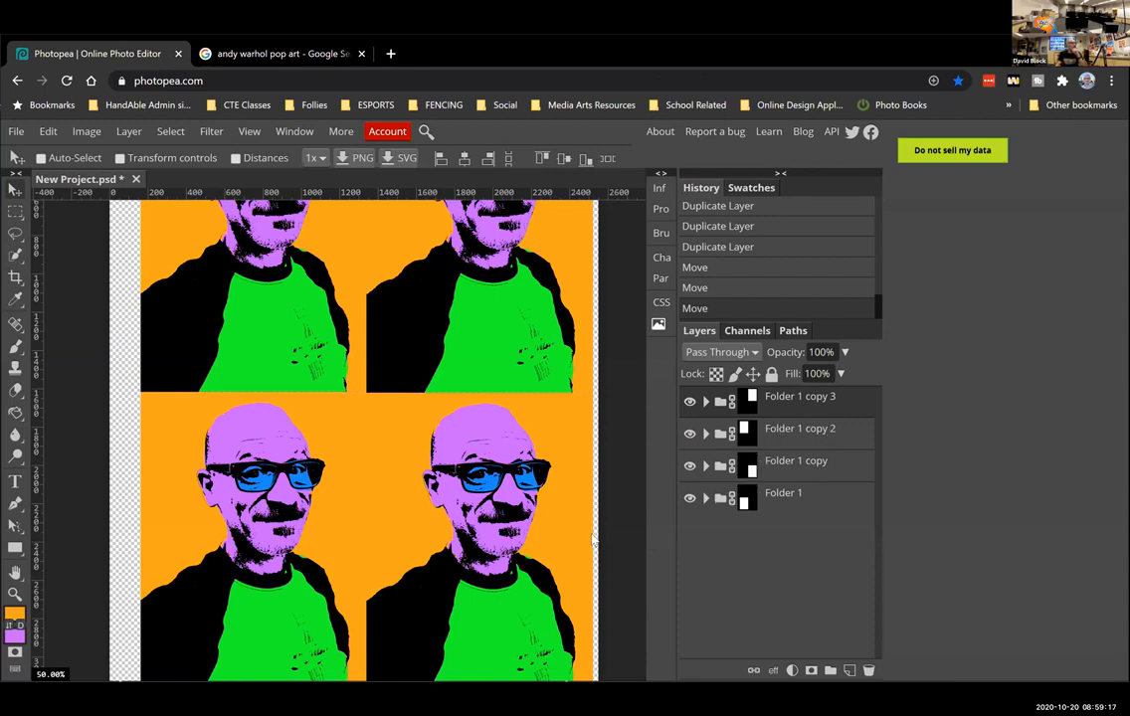
click(690, 401)
click(689, 401)
scroll(506, 343, up, 5)
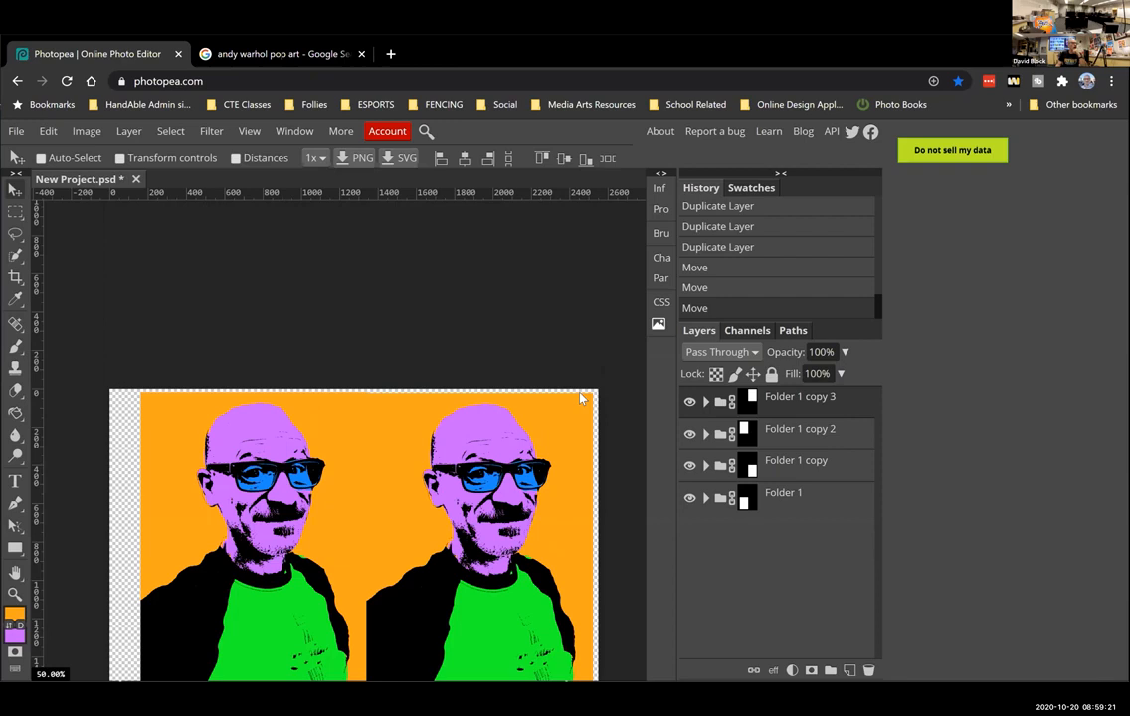
click(689, 403)
click(688, 403)
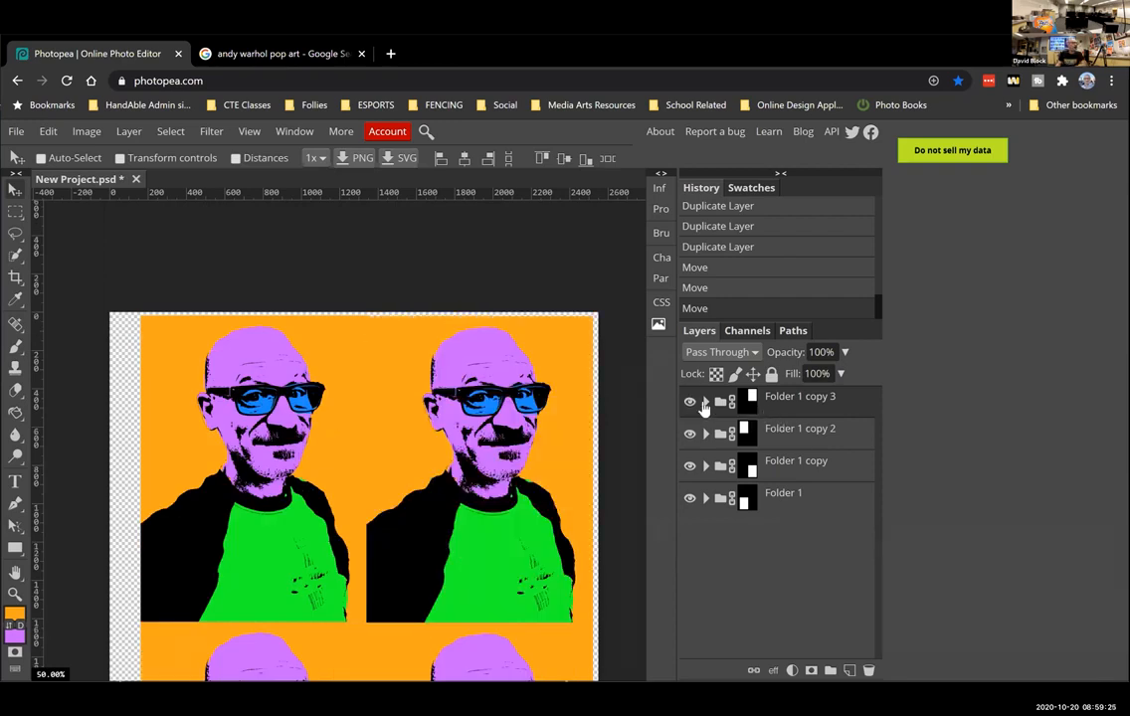
Step: Fill the Background layer inside Folder 1 copy 3 with blue 1982ff using the Paint Bucket
click(706, 403)
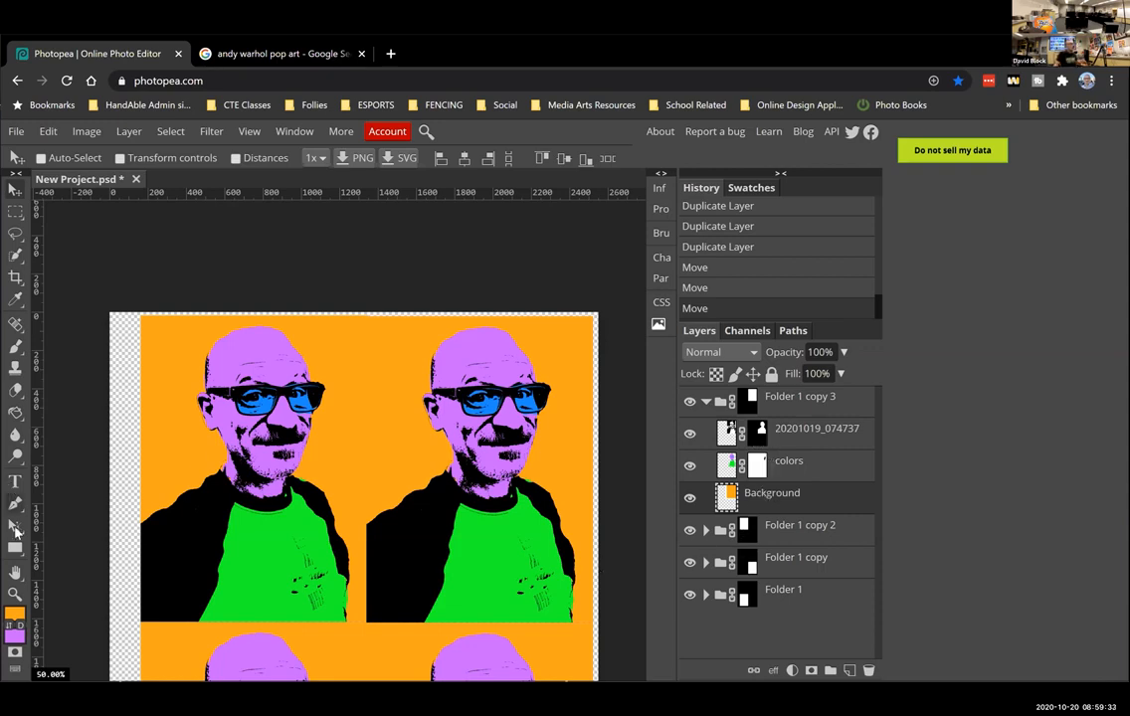
click(15, 614)
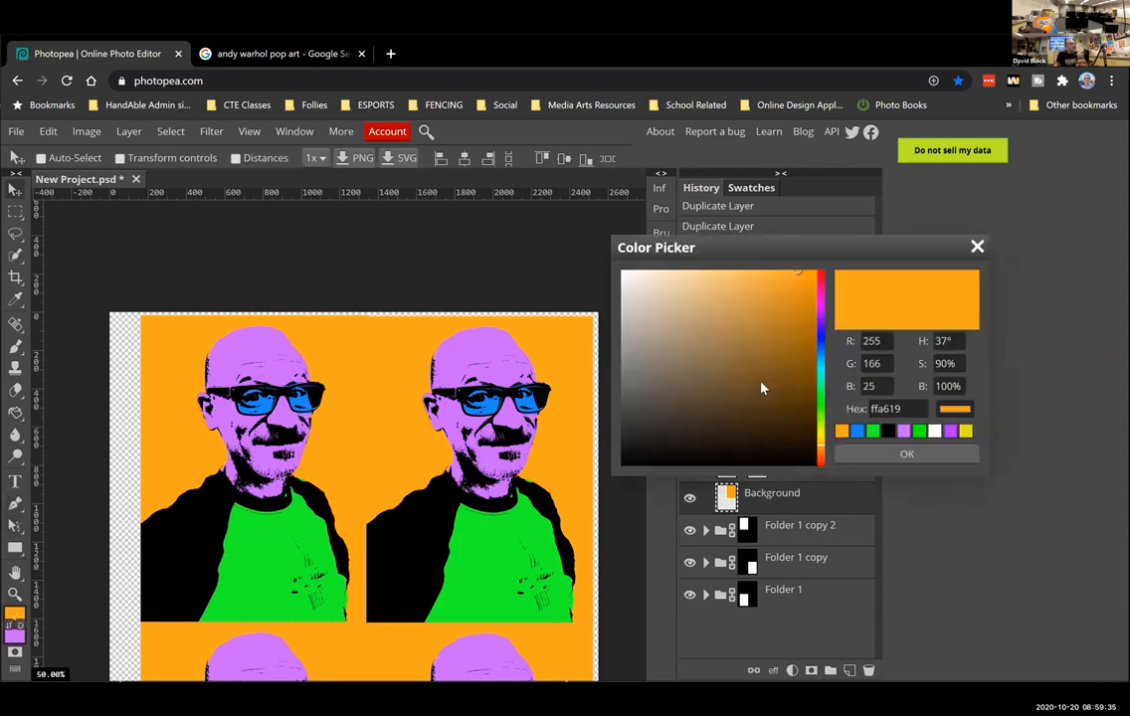
click(834, 348)
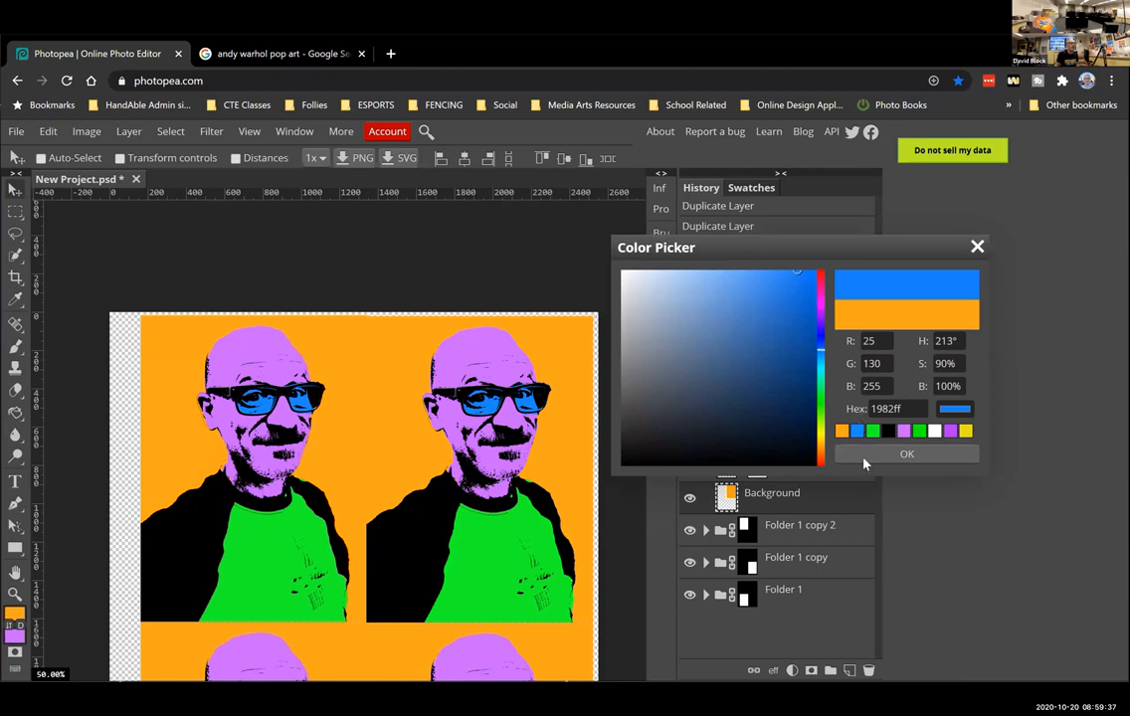
key(Return)
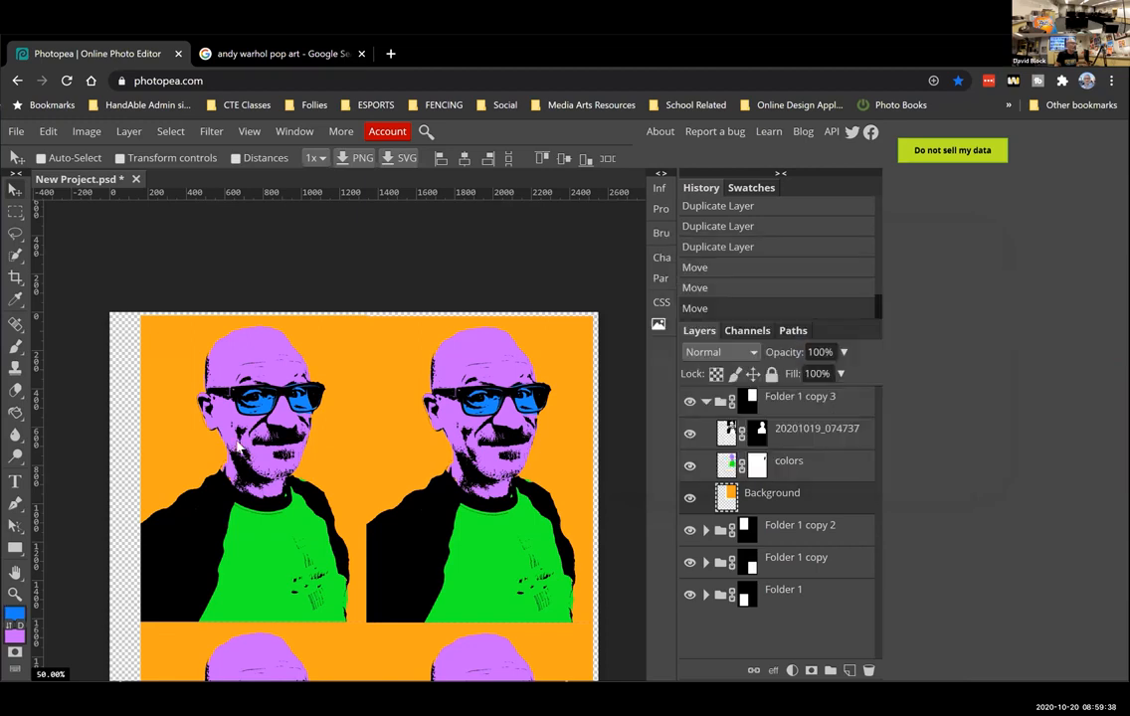
click(15, 416)
click(16, 416)
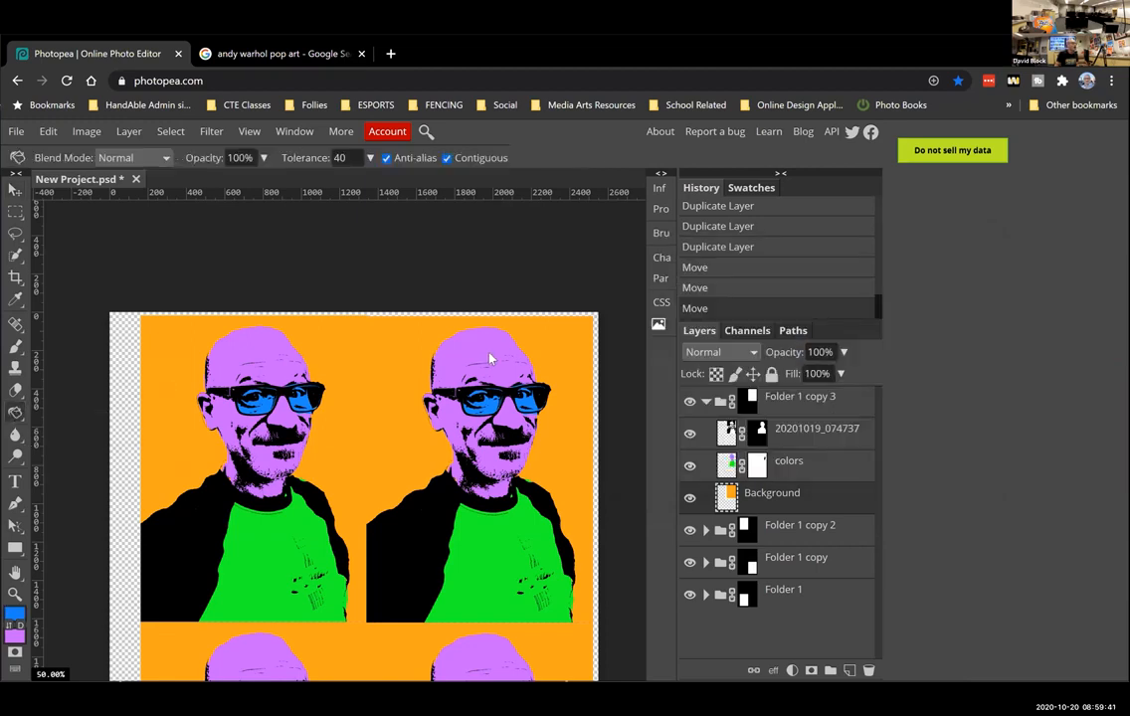
click(568, 423)
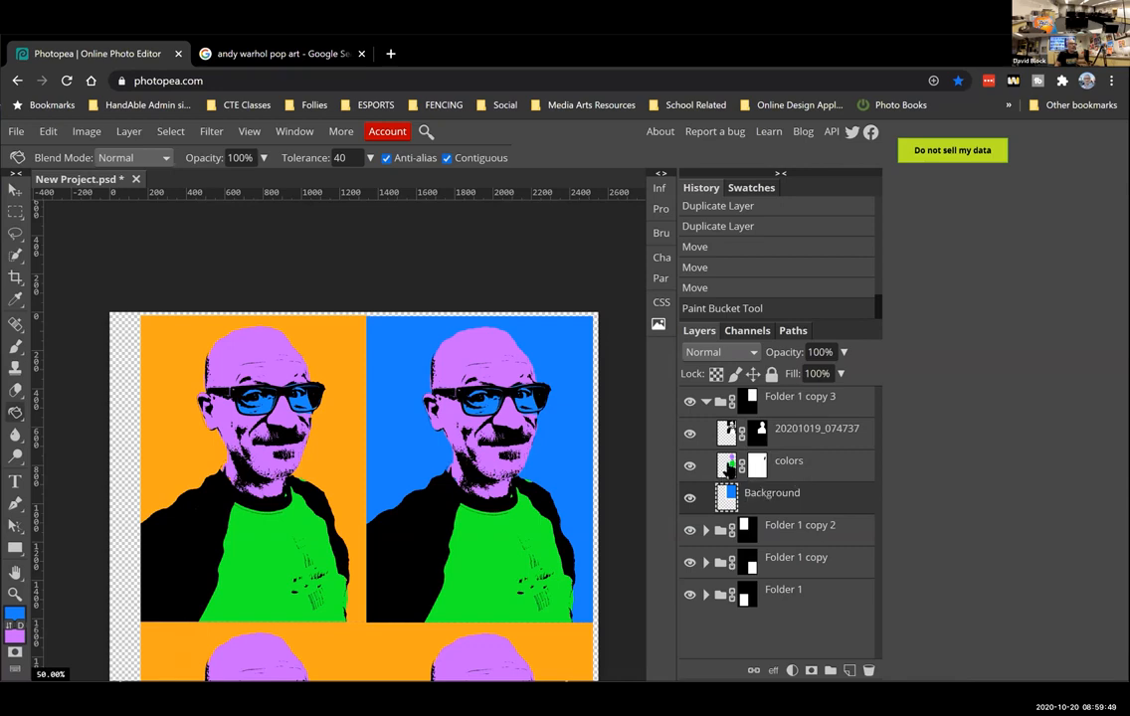
Step: Brush the ear and neck of the blue-background portrait tan (e2c481) on the colors layer of Folder 1 copy 3
click(727, 467)
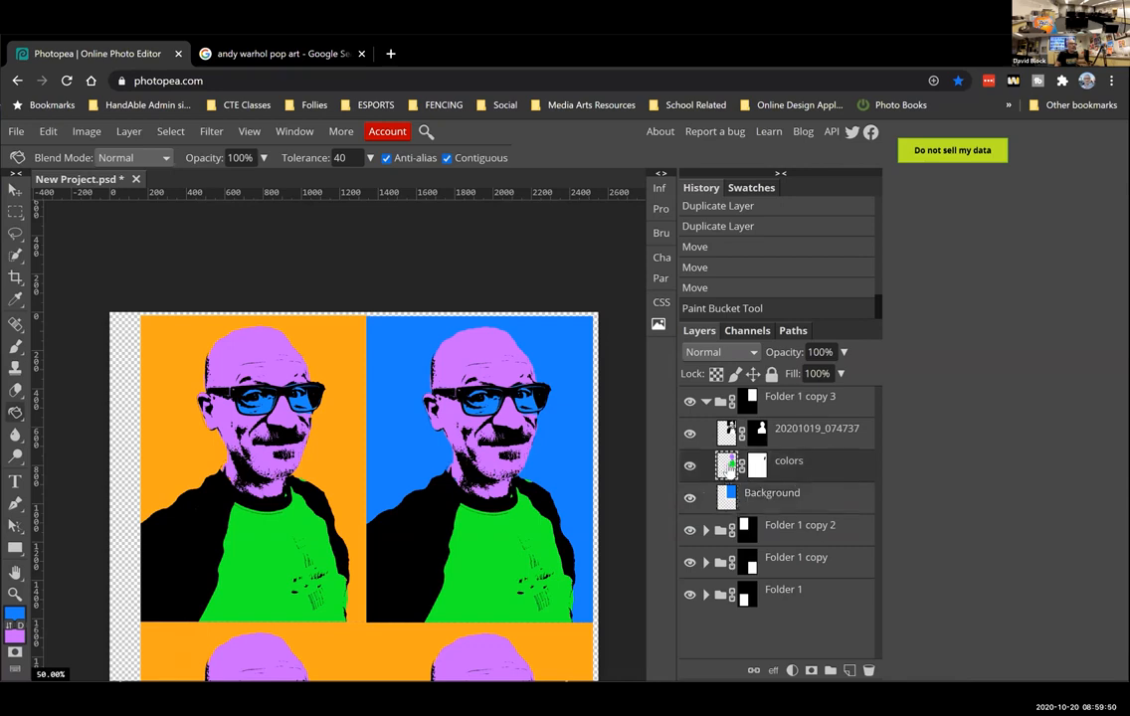
click(754, 460)
click(727, 464)
click(15, 346)
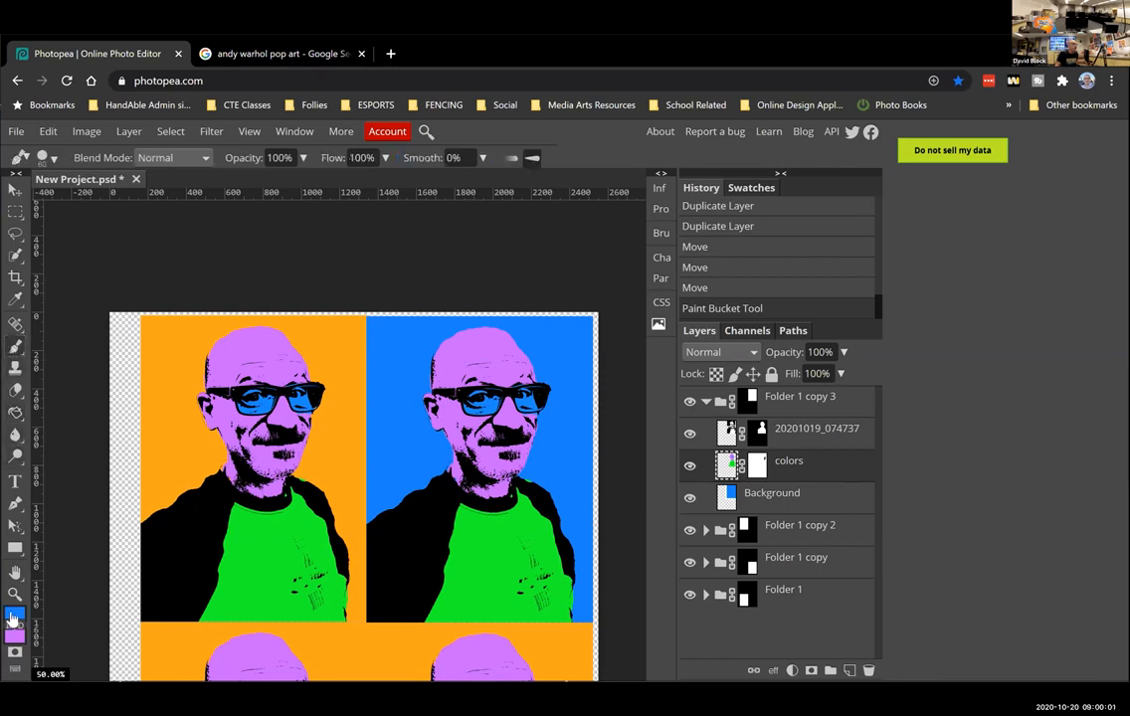
click(14, 615)
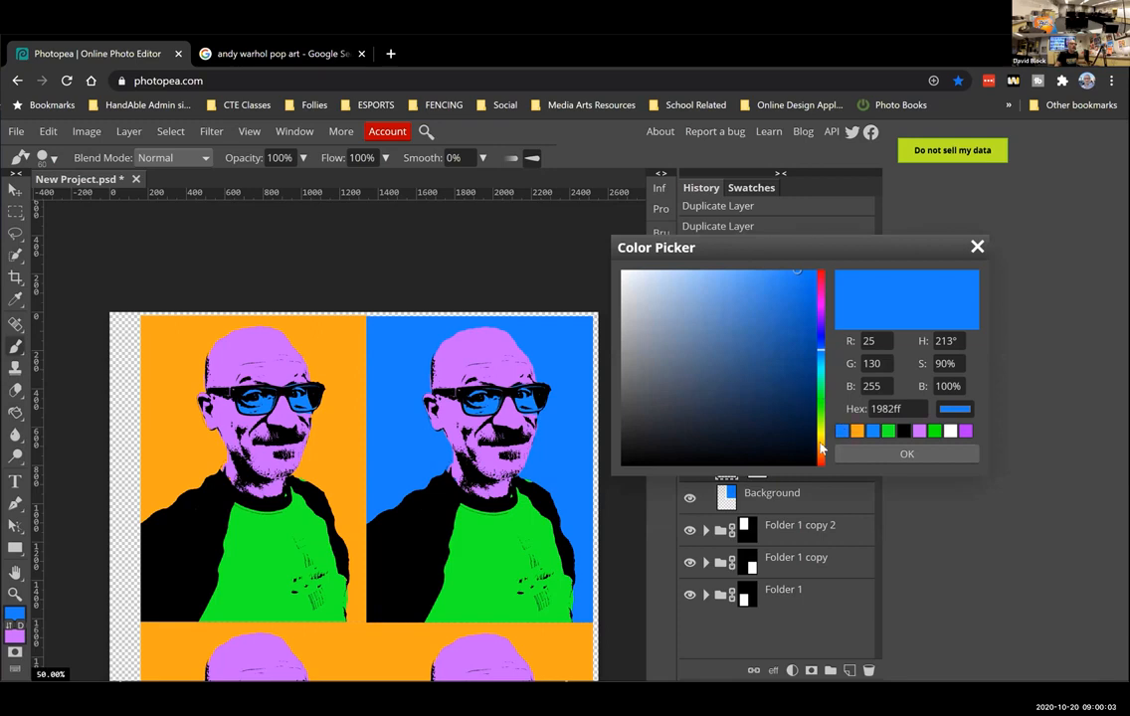
click(858, 431)
drag(727, 307, 703, 298)
click(906, 453)
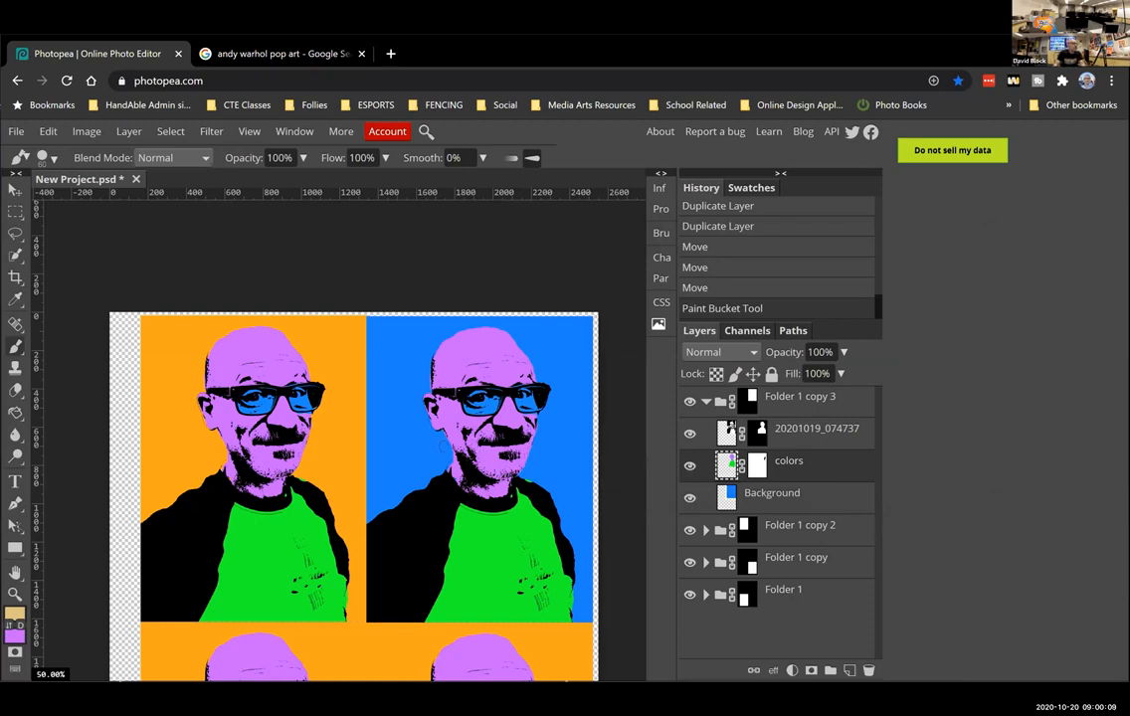
drag(452, 463, 457, 478)
mouse_move(454, 469)
mouse_down()
mouse_move(421, 449)
mouse_move(315, 546)
mouse_move(278, 522)
mouse_move(251, 455)
mouse_move(271, 490)
mouse_move(250, 459)
mouse_move(239, 466)
mouse_move(207, 403)
mouse_move(205, 364)
mouse_move(214, 475)
mouse_up()
scroll(480, 483, up, 3)
scroll(477, 479, down, 1)
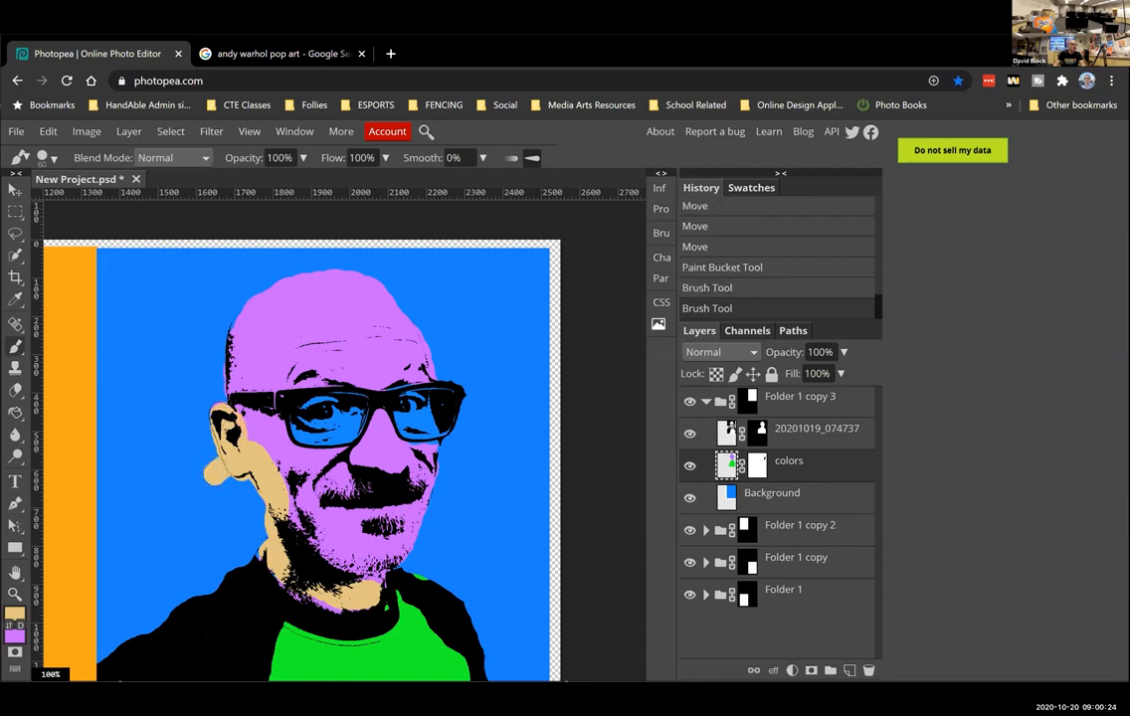
Step: Hide the tan paint spilling past the ear by brushing black on the colors layer's mask
click(755, 466)
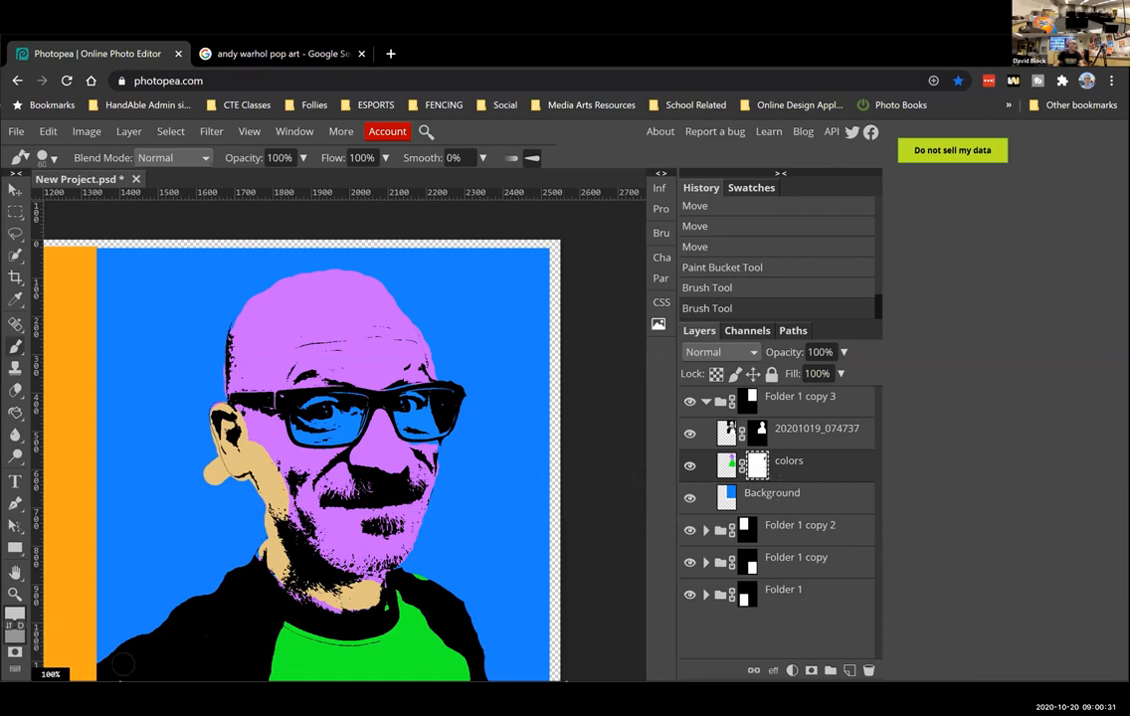
click(11, 626)
click(10, 628)
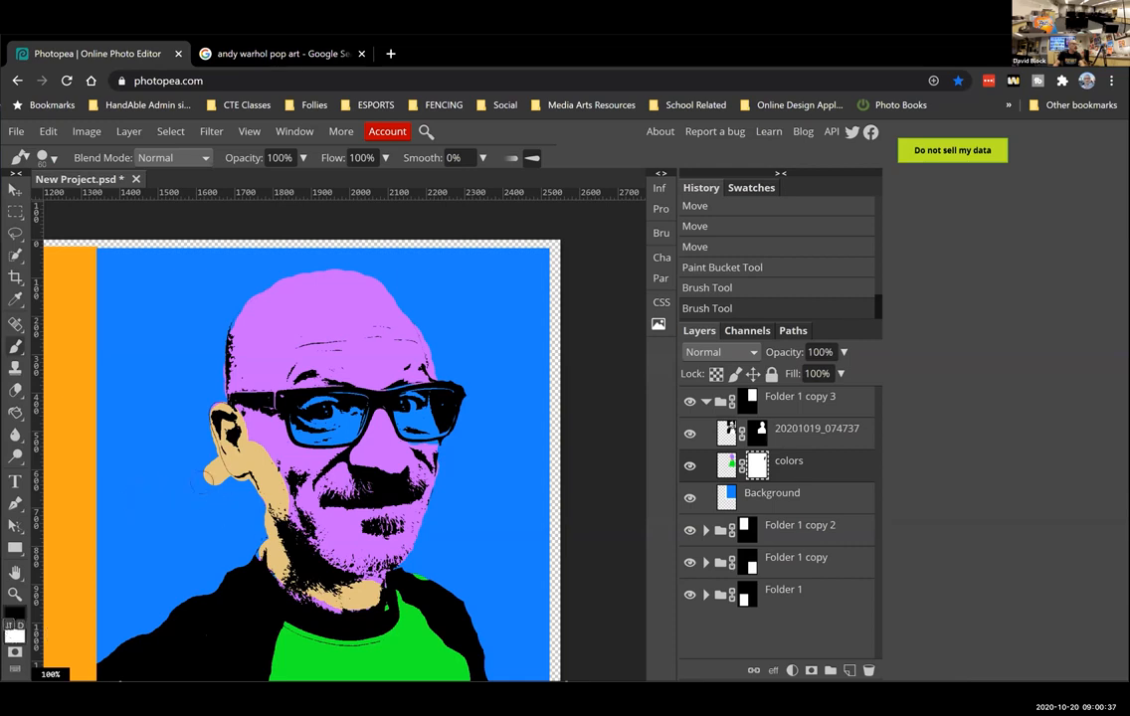
drag(206, 460, 220, 489)
click(199, 452)
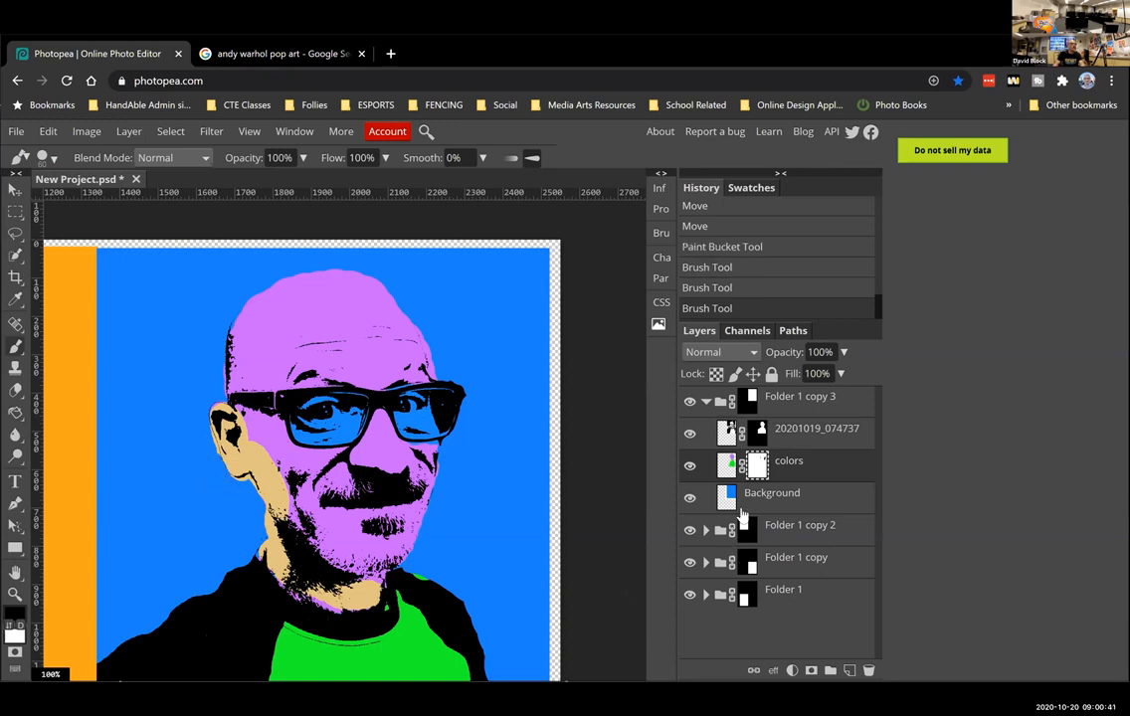
Step: Brush the portrait's purple face with the tan sampled from the ear (e2c481) on the colors layer, and compare the grid with the Warhol images
click(726, 465)
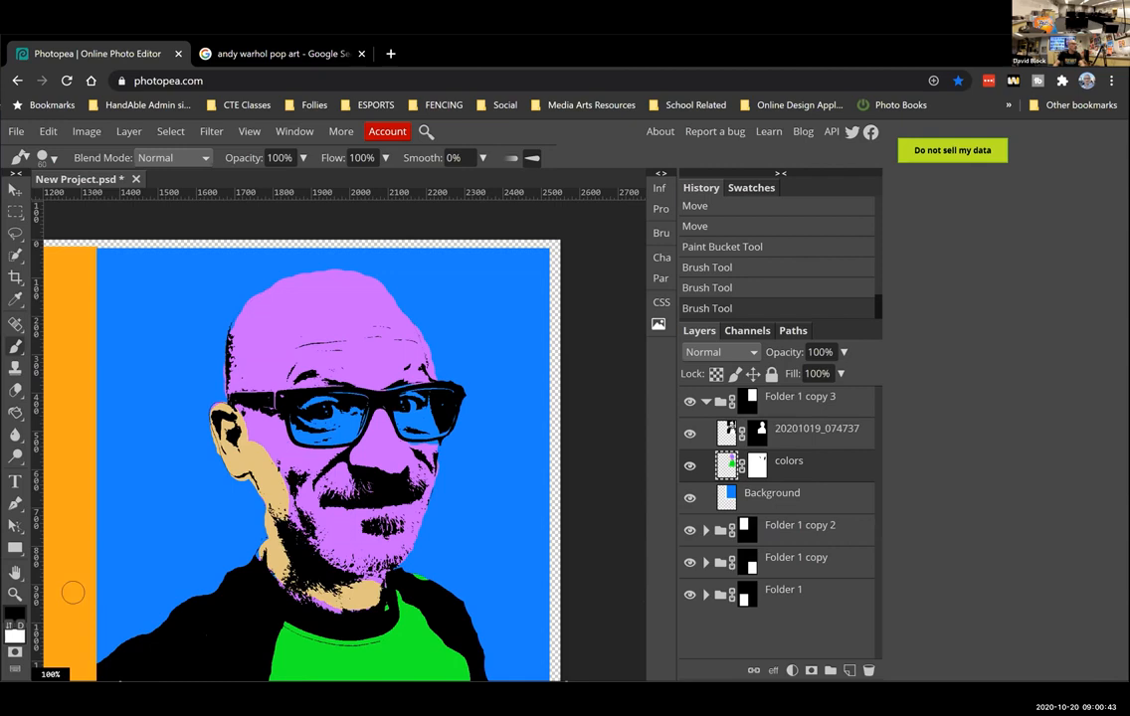
click(14, 613)
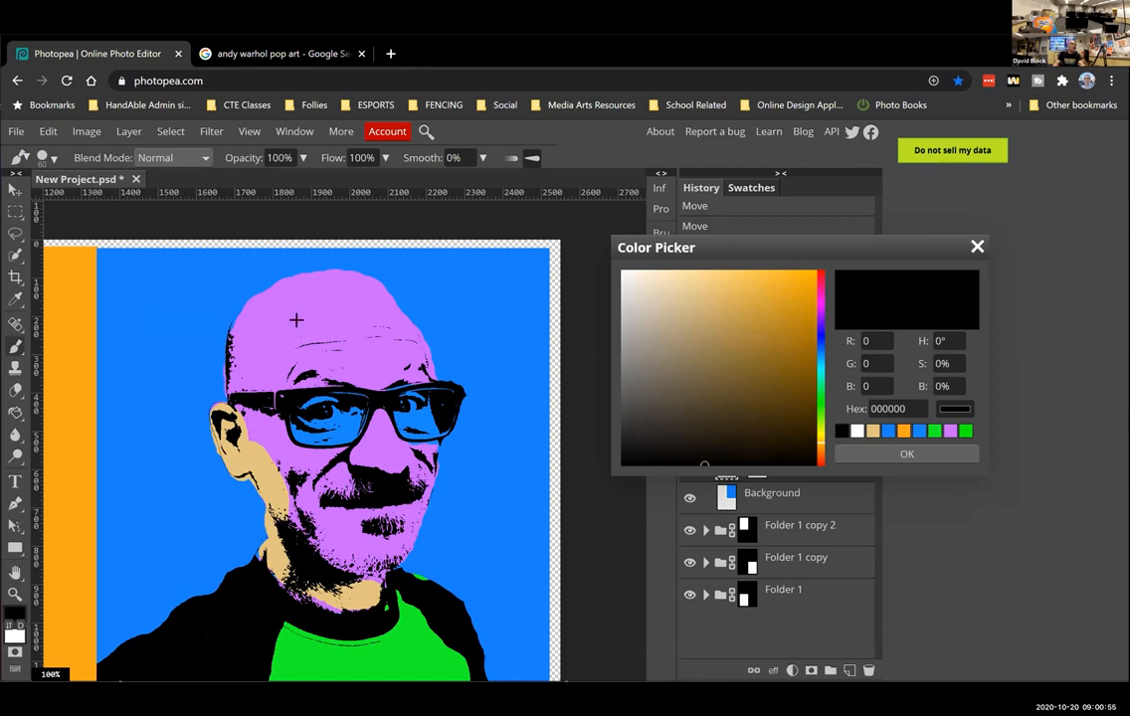
click(332, 283)
click(422, 257)
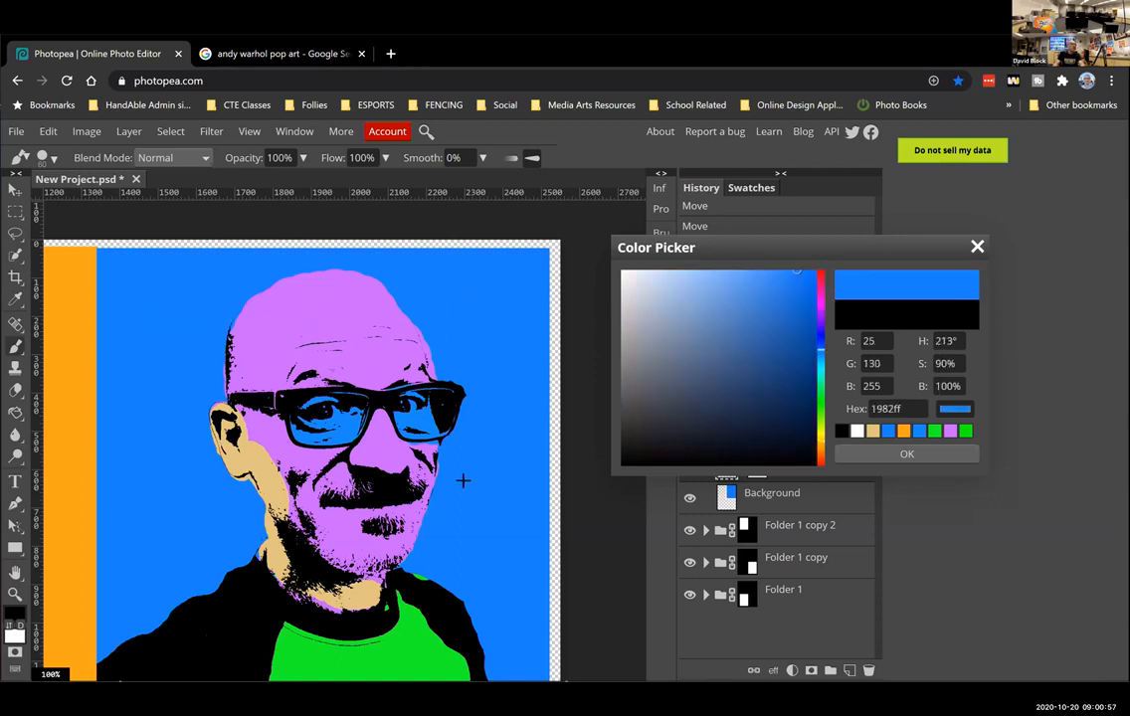
click(248, 456)
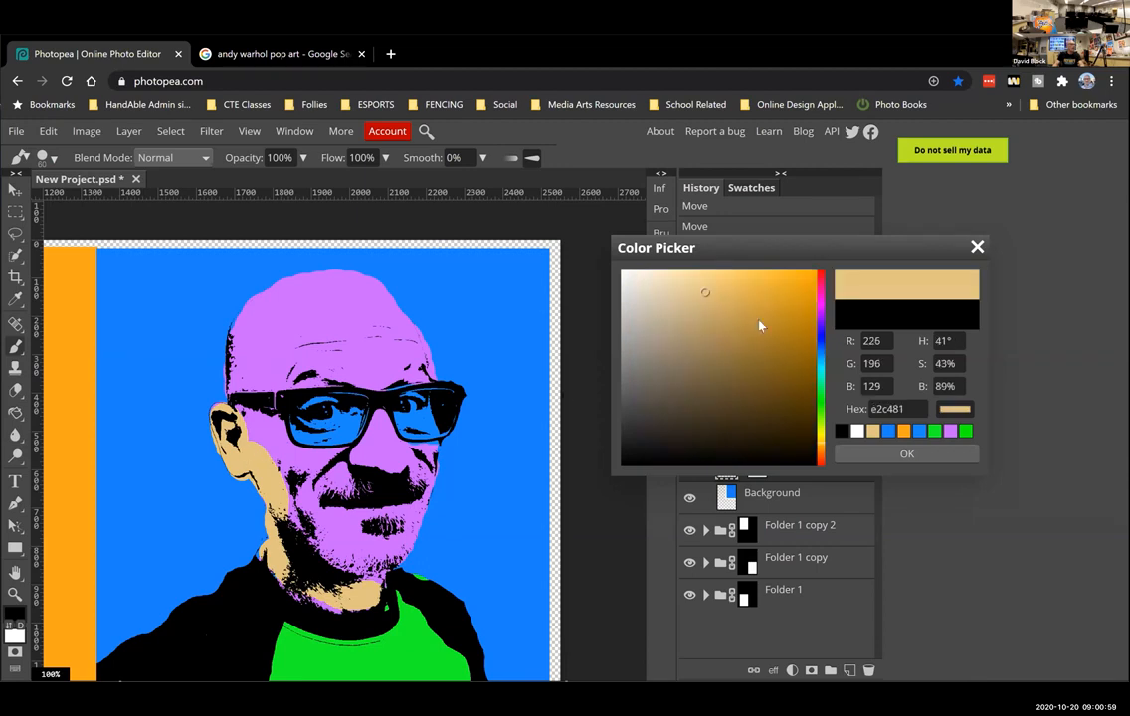
click(846, 453)
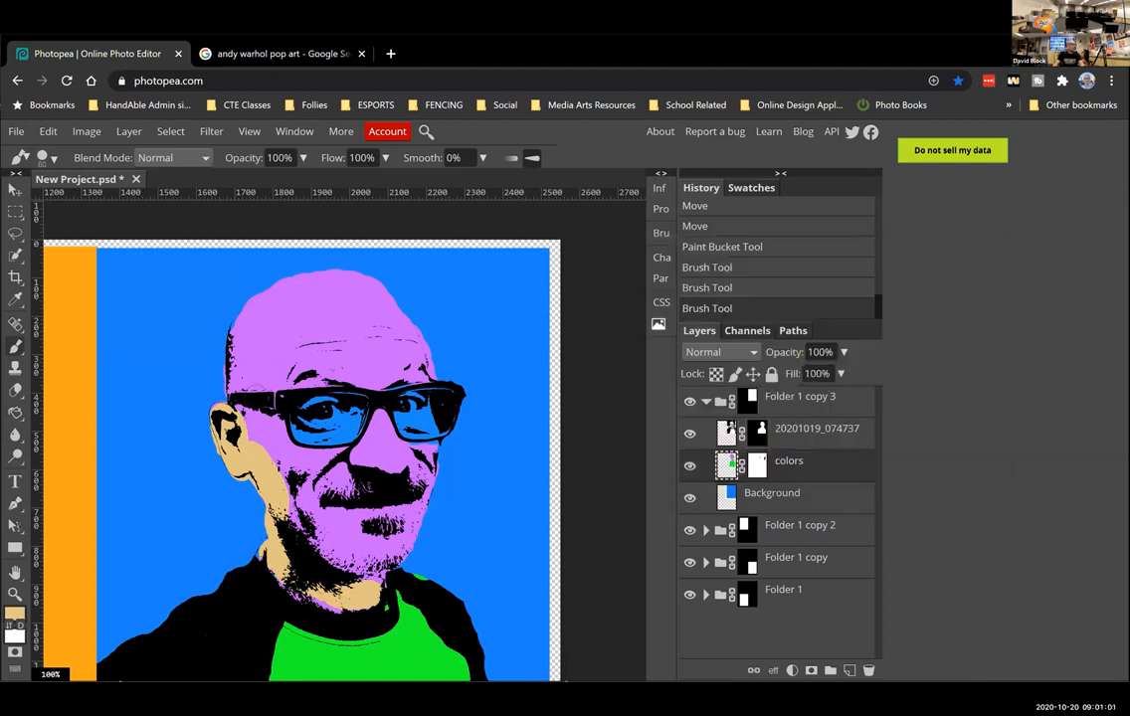
mouse_move(254, 435)
mouse_down()
mouse_move(242, 390)
mouse_move(251, 319)
mouse_move(347, 285)
mouse_move(388, 289)
mouse_move(428, 348)
mouse_move(429, 430)
mouse_move(354, 552)
mouse_move(310, 365)
mouse_move(350, 517)
mouse_move(383, 454)
mouse_move(385, 368)
mouse_move(453, 472)
mouse_move(350, 297)
mouse_move(381, 378)
mouse_move(338, 443)
mouse_up()
key(ctrl+minus)
key(ctrl+minus)
key(ctrl+minus)
key(ctrl+minus)
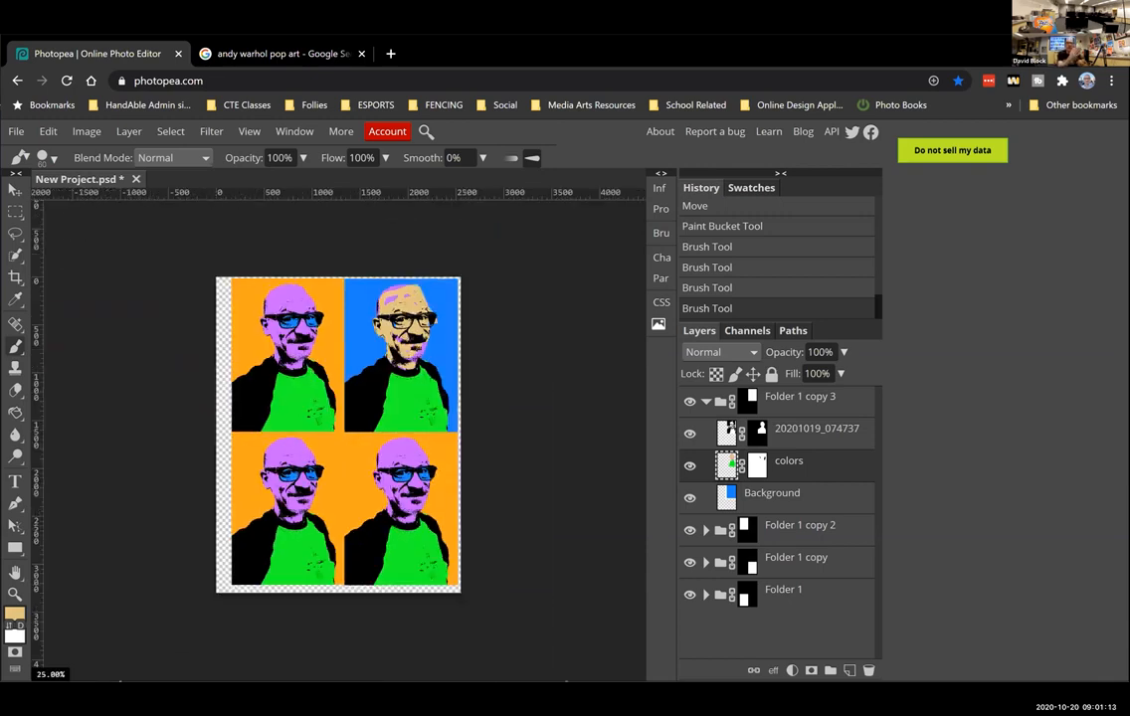
click(245, 53)
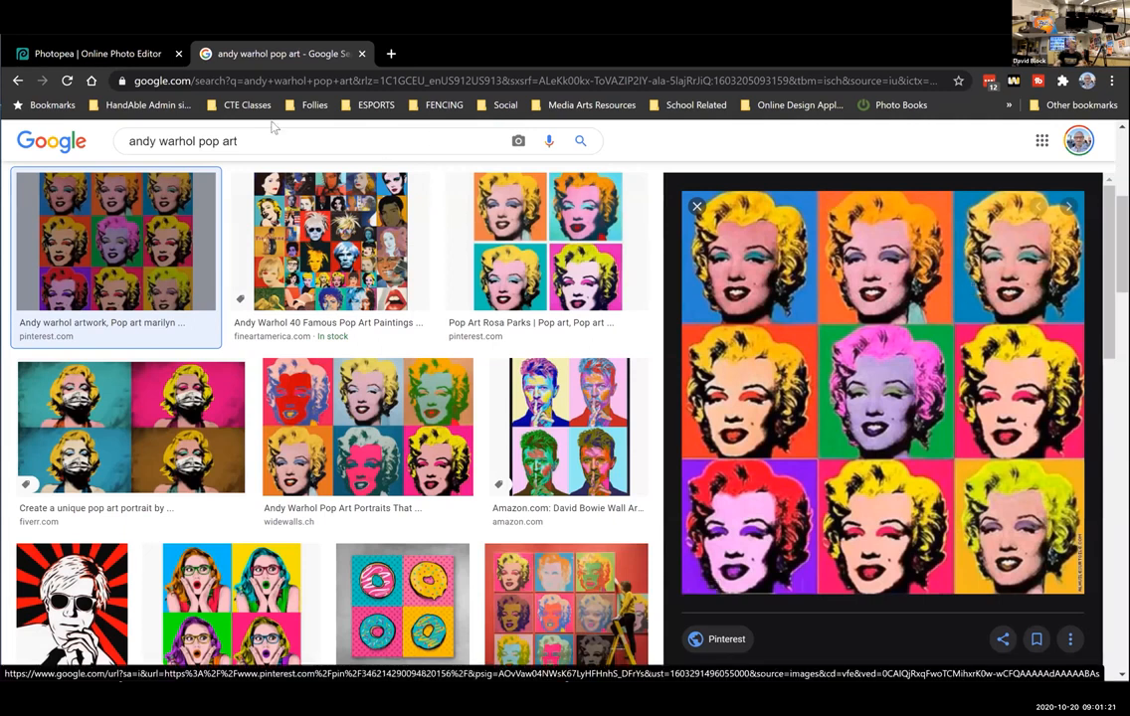
click(156, 51)
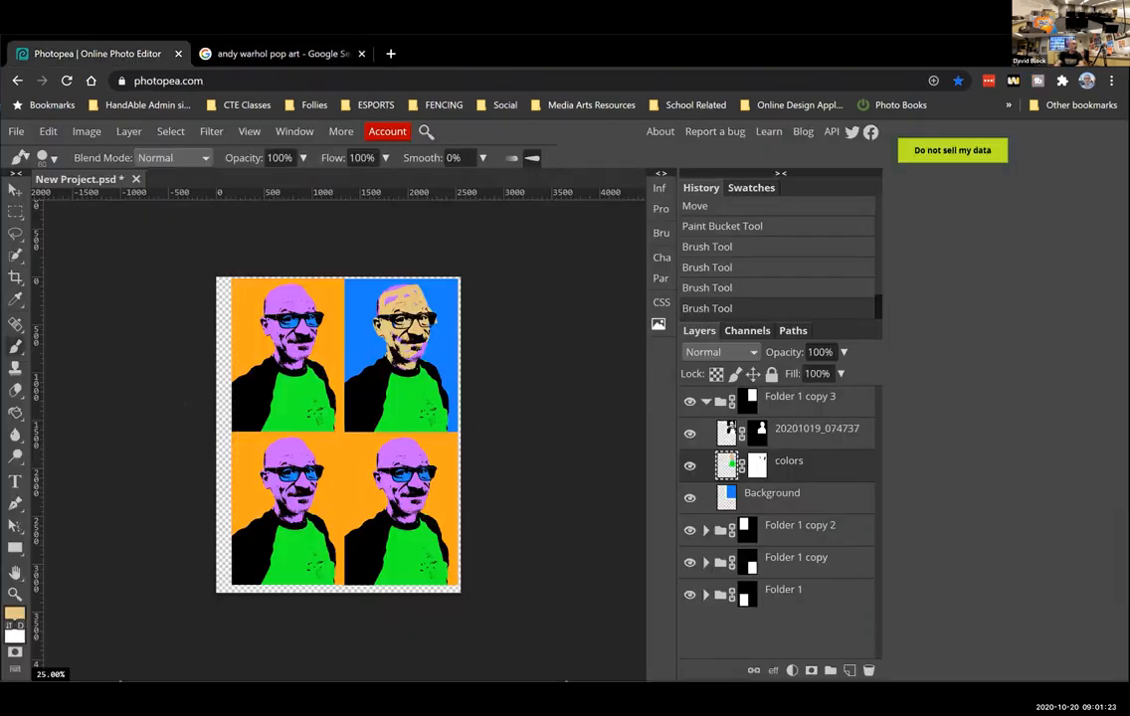
Step: Set up a JPG export of the pop art grid at 100% quality
click(15, 130)
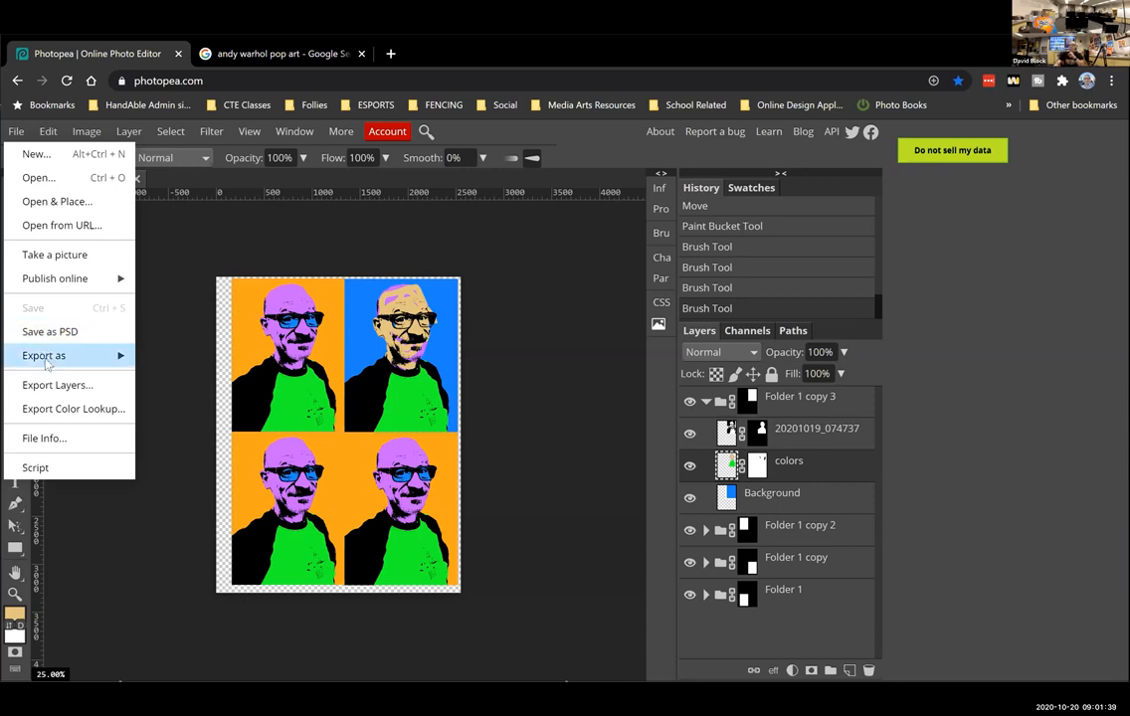
mouse_move(50, 355)
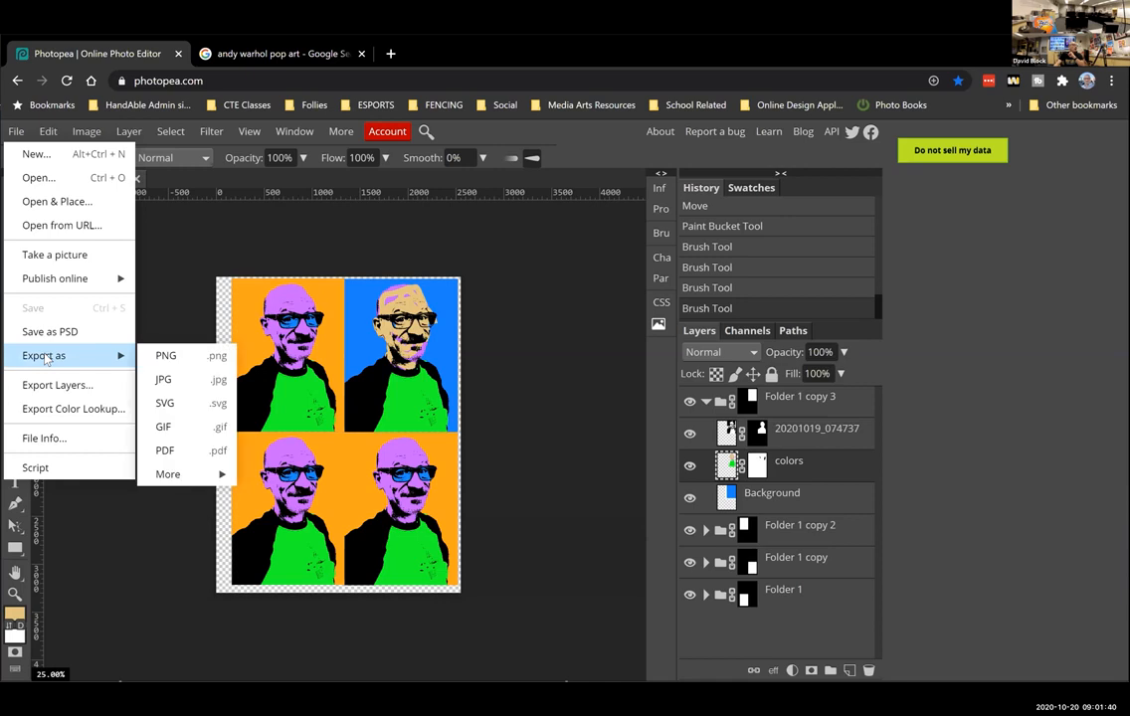
click(165, 379)
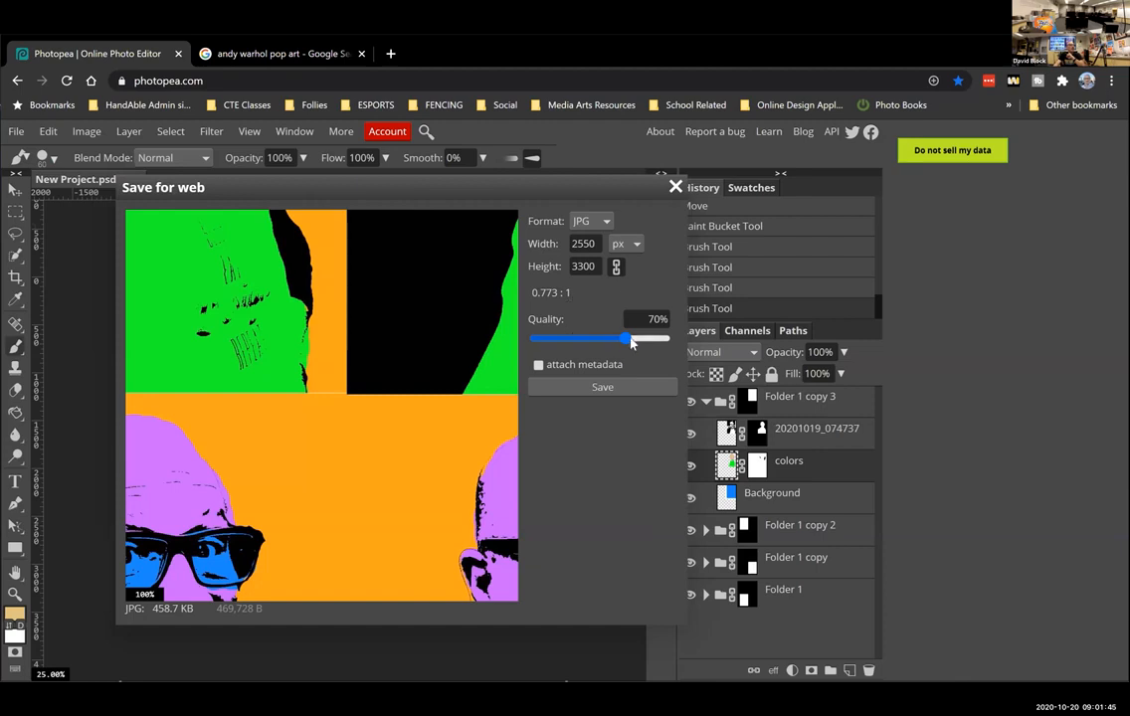
drag(633, 342, 678, 345)
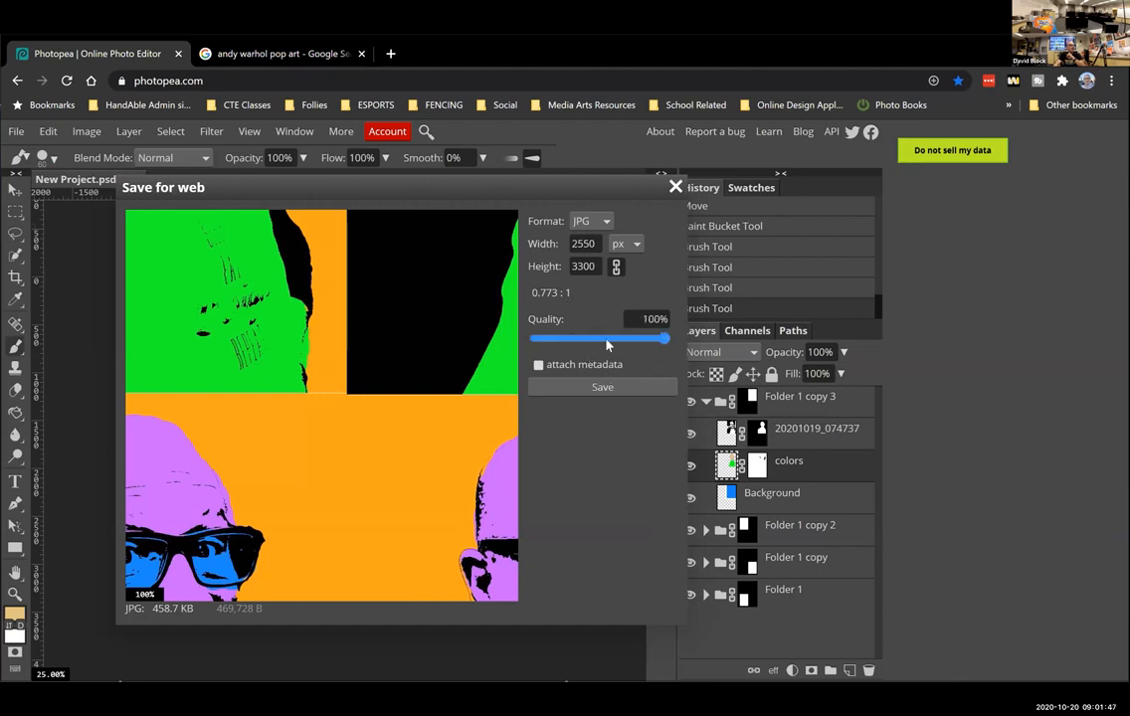